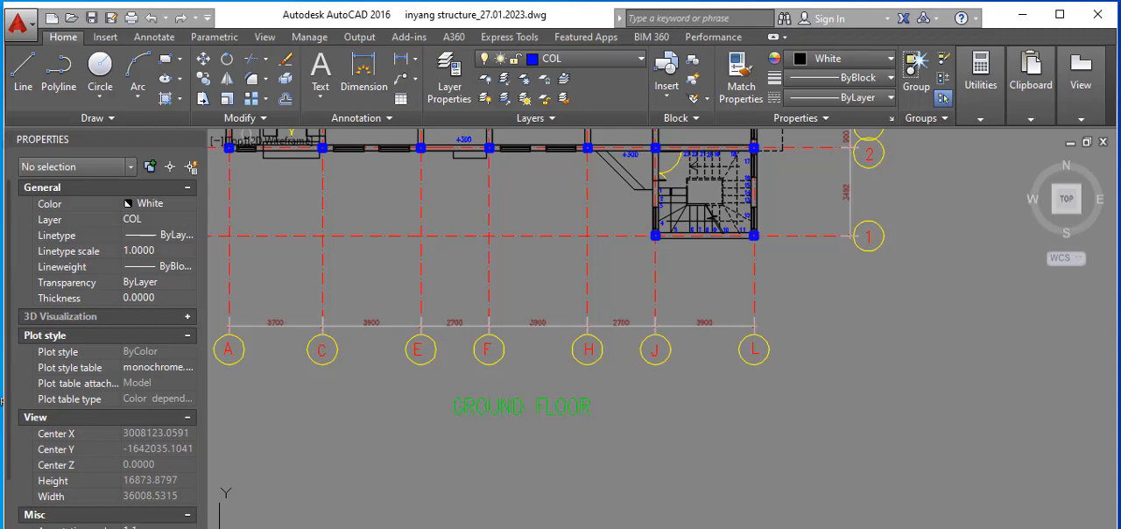
# Step: Examine the column positions and room layout on the ground floor plan and the neighbouring first floor plan
pyautogui.scroll(-5, 590, 457)
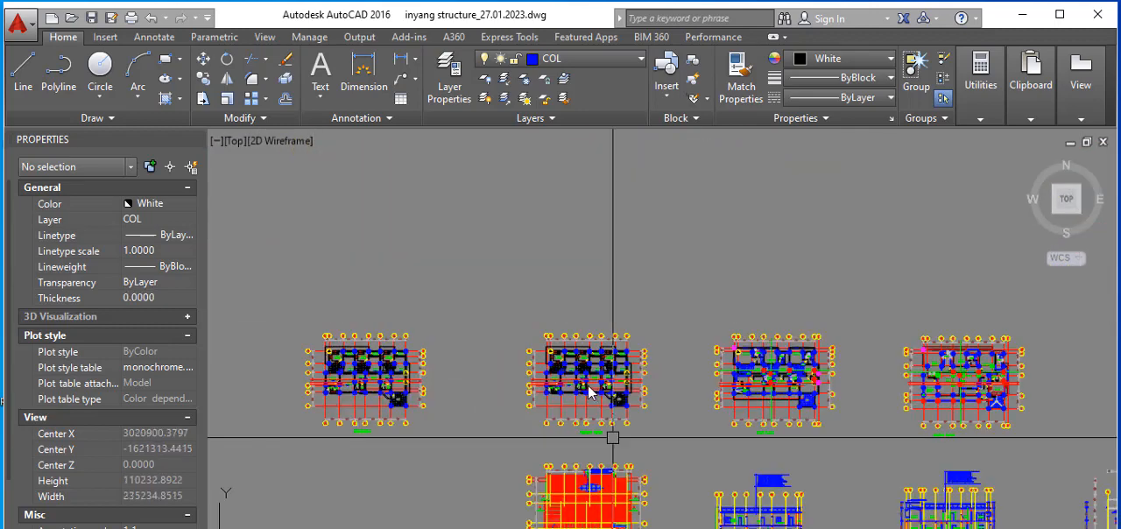
pyautogui.scroll(2, 584, 404)
pyautogui.scroll(1, 545, 395)
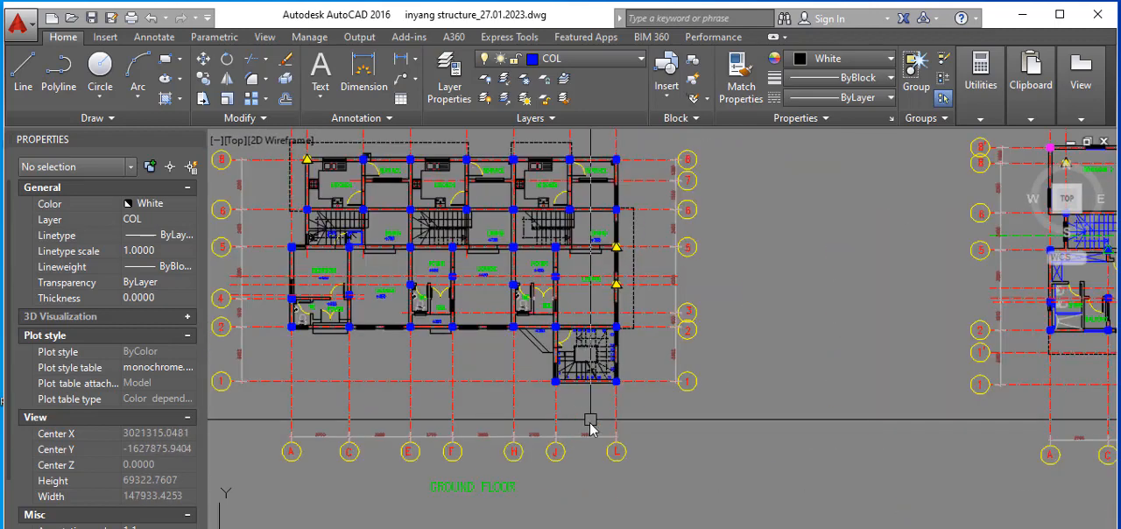
pyautogui.scroll(1, 593, 425)
pyautogui.scroll(4, 355, 274)
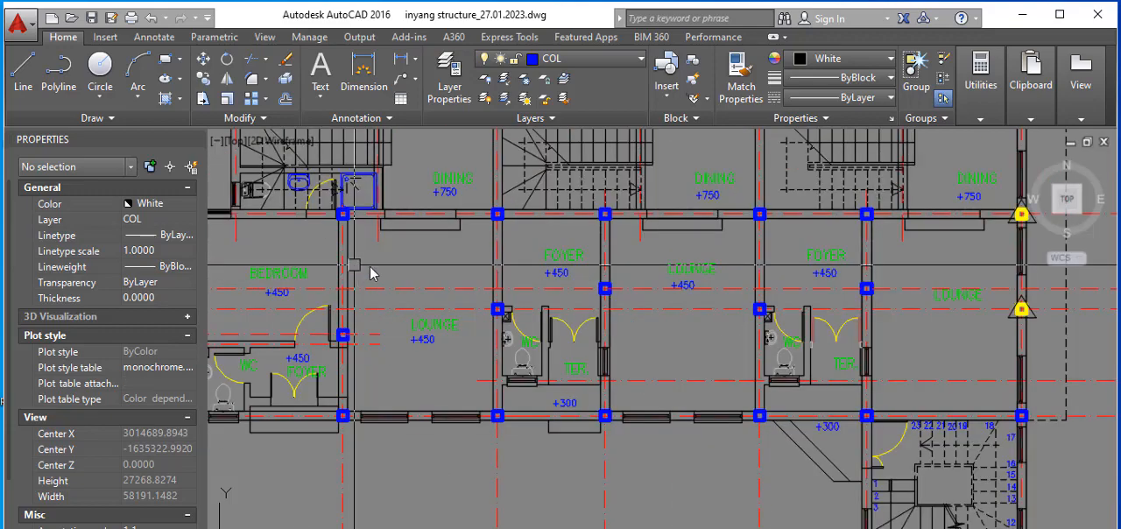
pyautogui.scroll(-4, 458, 393)
pyautogui.scroll(4, 473, 335)
pyautogui.scroll(-6, 508, 338)
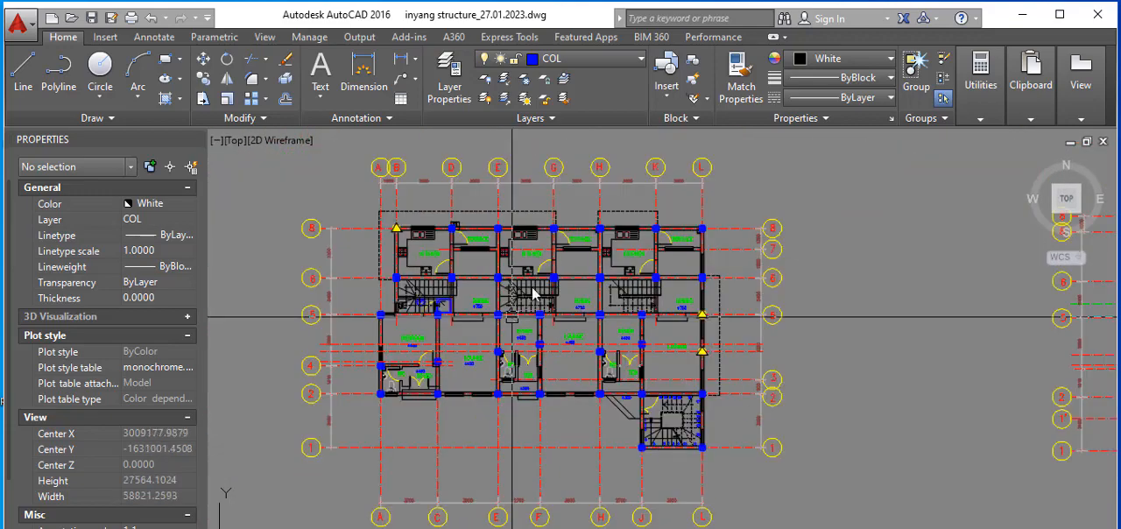
pyautogui.scroll(3, 941, 317)
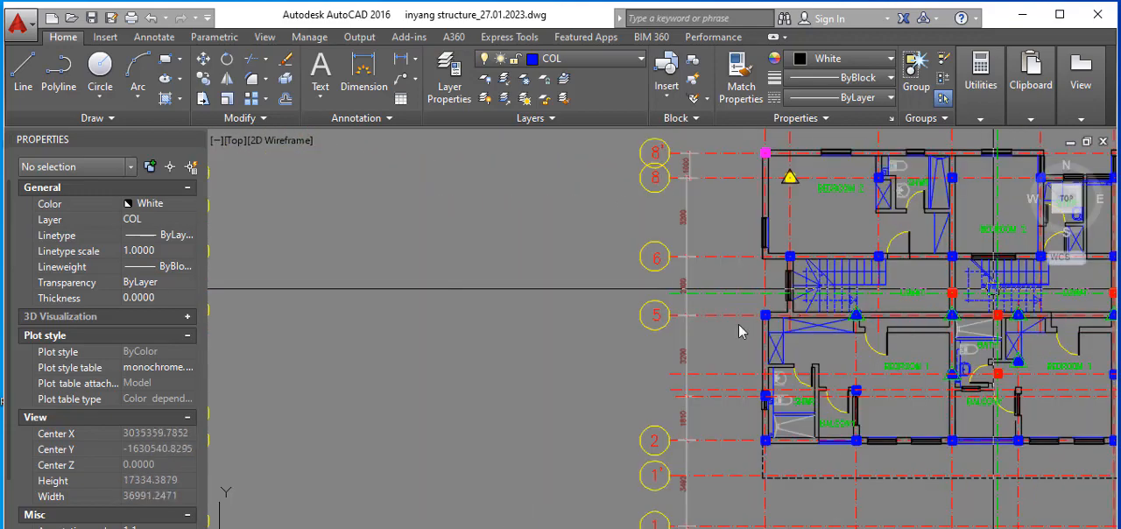
pyautogui.scroll(-5, 938, 329)
pyautogui.scroll(2, 825, 338)
pyautogui.scroll(-3, 825, 334)
pyautogui.scroll(5, 609, 376)
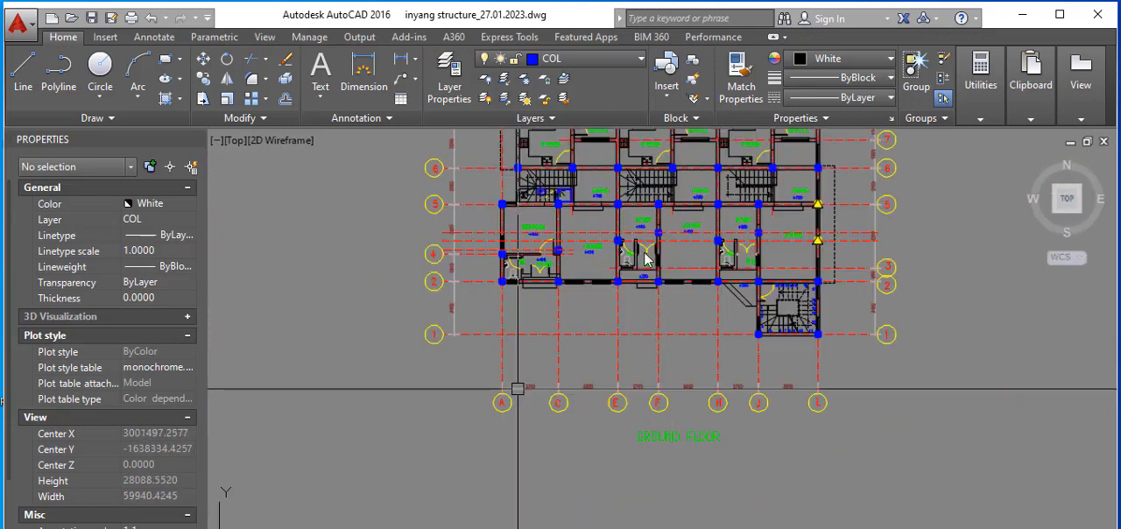
pyautogui.scroll(-3, 658, 359)
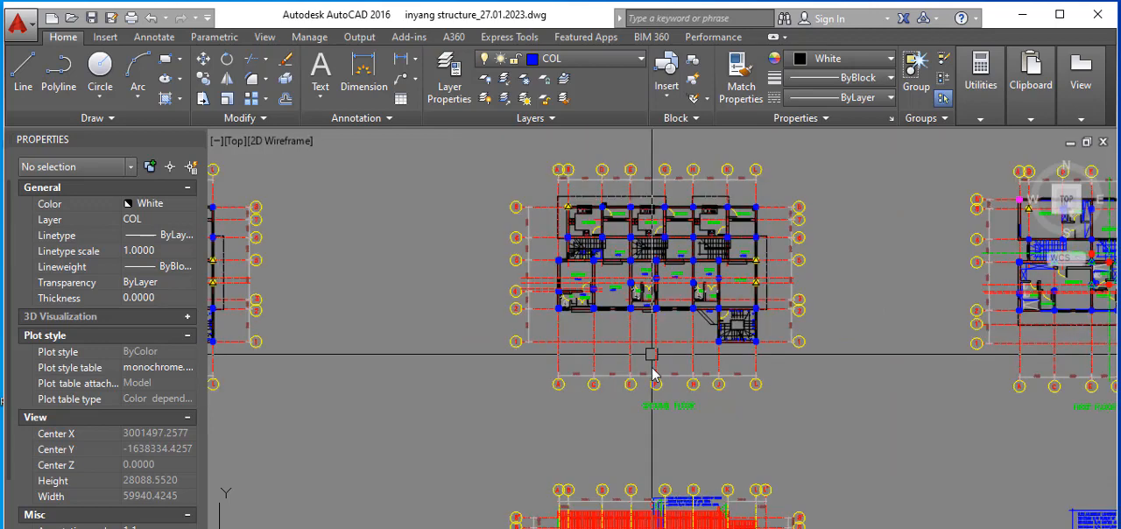
# Step: Compare the ground floor plan with the first floor plan, checking grid lines and columns, including the triangular markers along grid L
pyautogui.scroll(3, 654, 366)
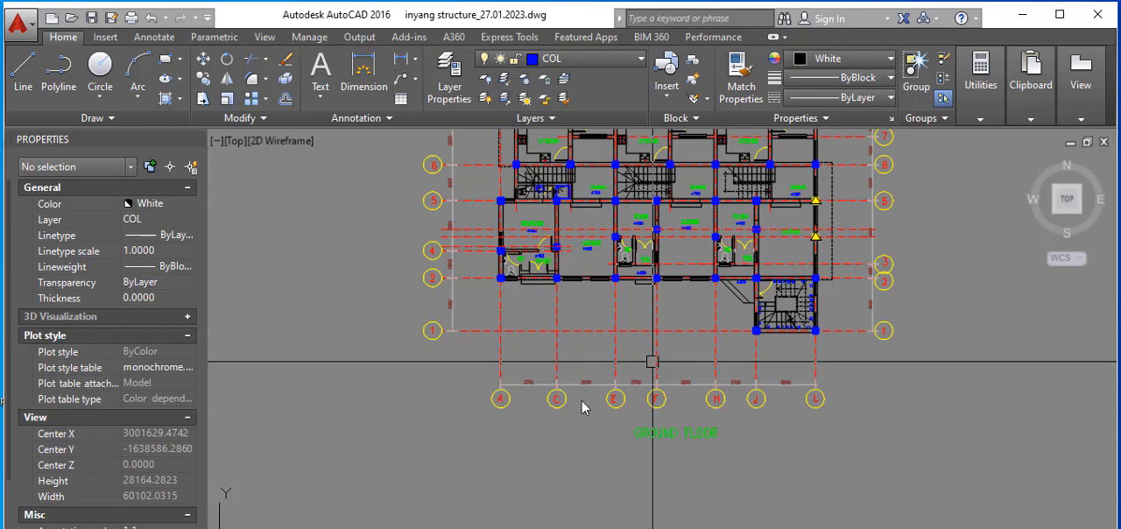
pyautogui.scroll(-5, 320, 395)
pyautogui.scroll(3, 963, 407)
pyautogui.scroll(-4, 964, 406)
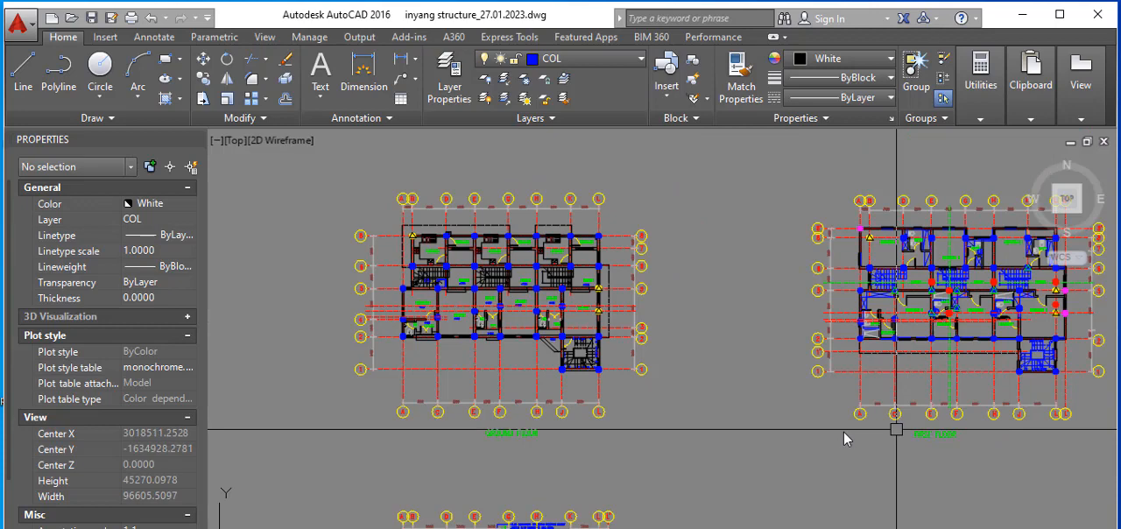
pyautogui.scroll(5, 876, 456)
pyautogui.scroll(-3, 858, 448)
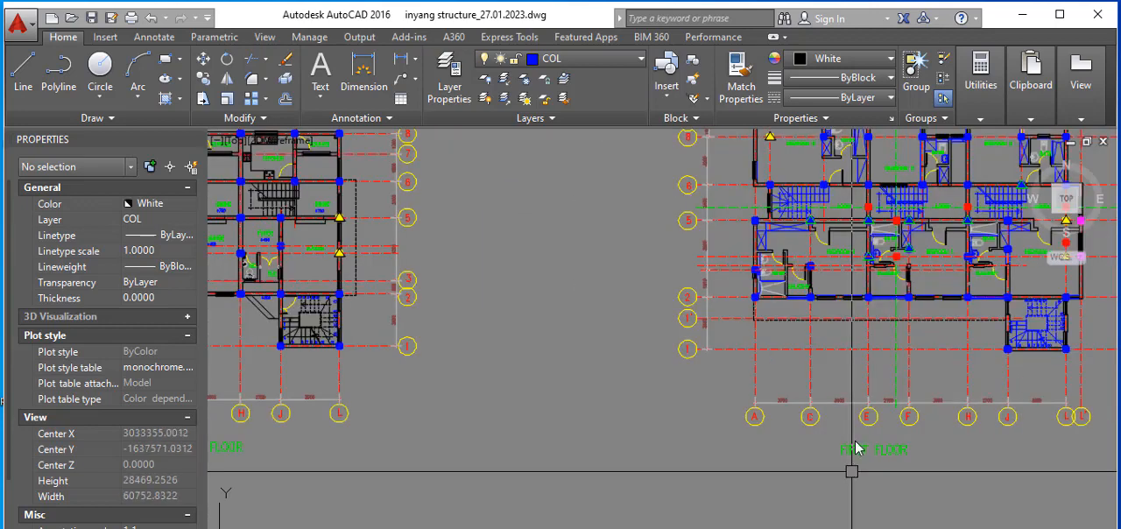
pyautogui.scroll(-3, 856, 449)
pyautogui.scroll(3, 620, 444)
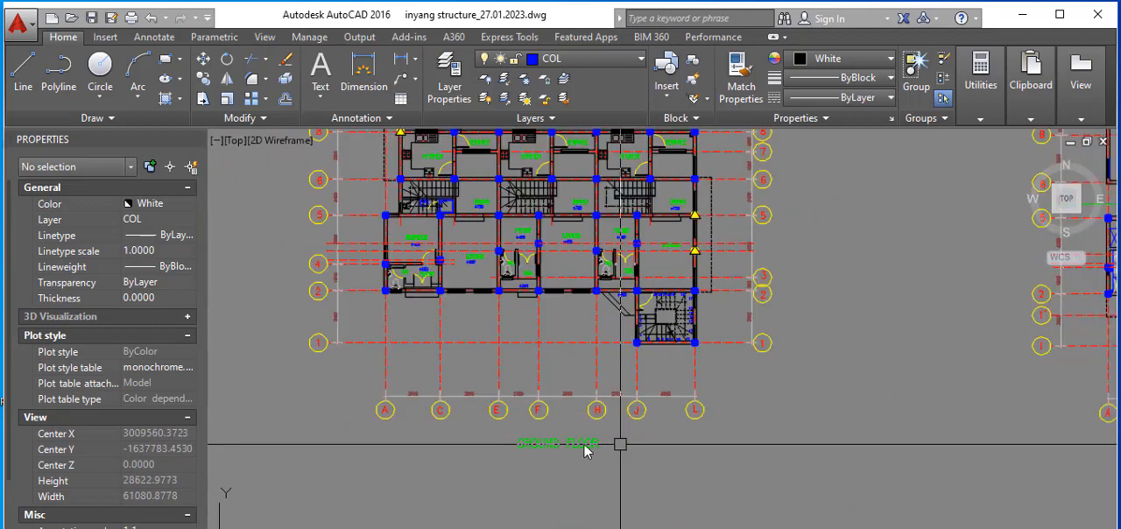
pyautogui.scroll(-2, 582, 444)
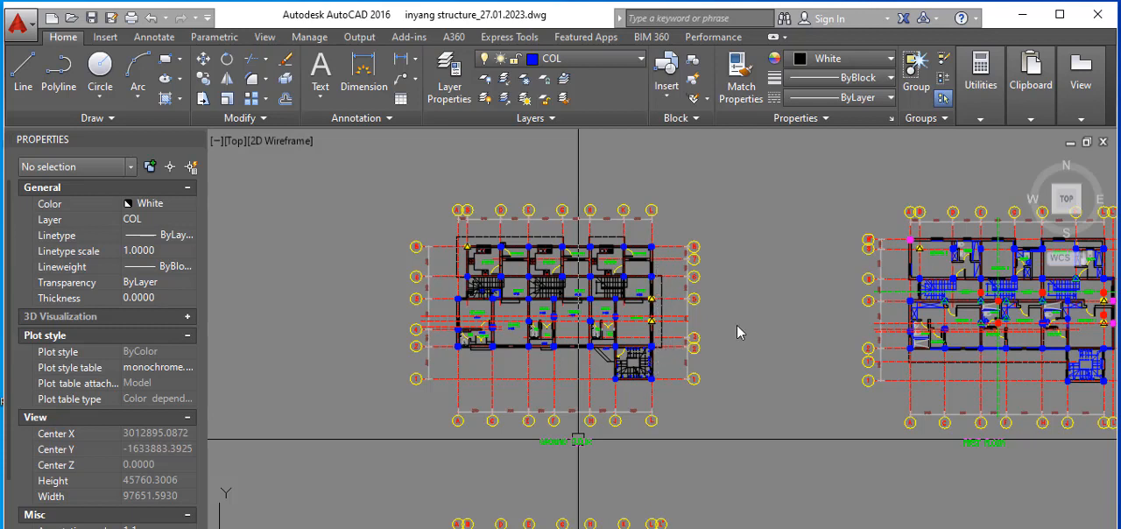
pyautogui.scroll(5, 630, 335)
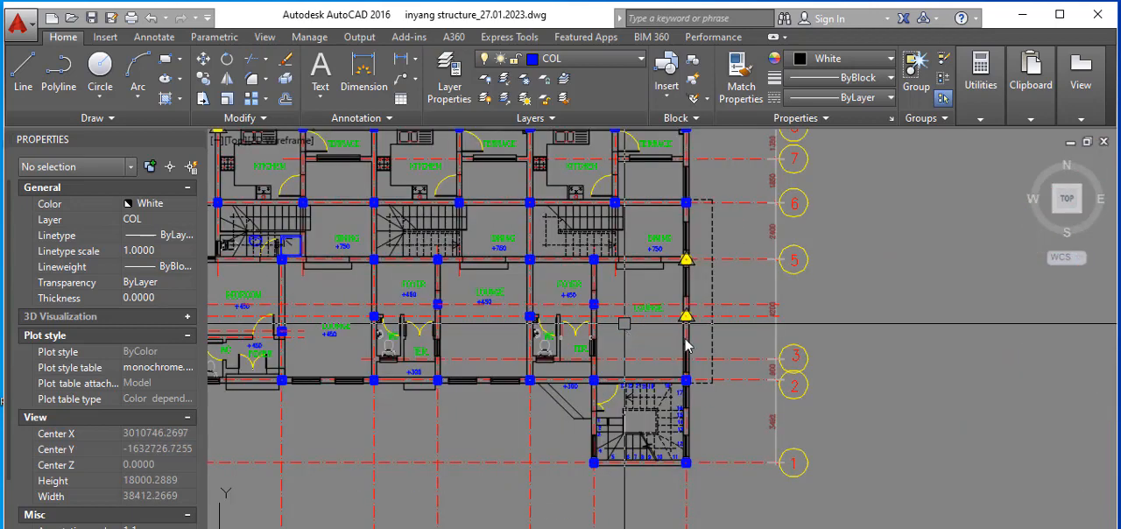
pyautogui.scroll(-3, 681, 312)
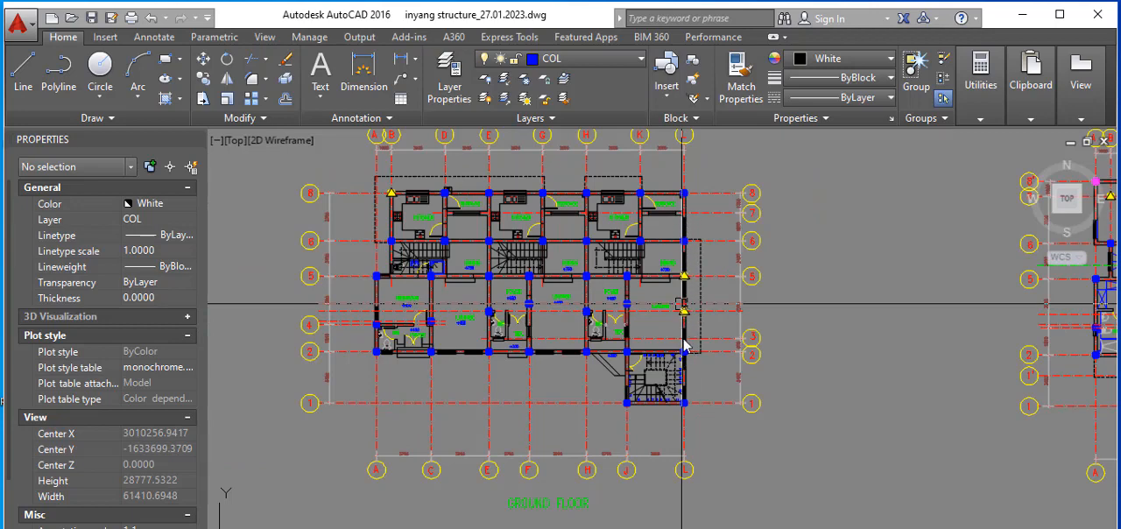
pyautogui.scroll(-6, 599, 326)
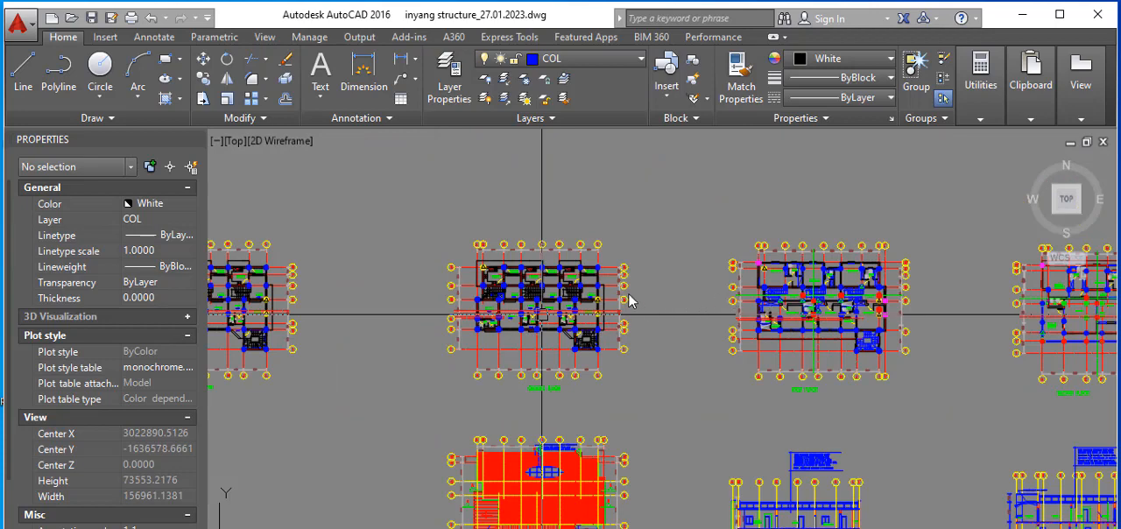
pyautogui.scroll(5, 534, 300)
pyautogui.scroll(-4, 455, 280)
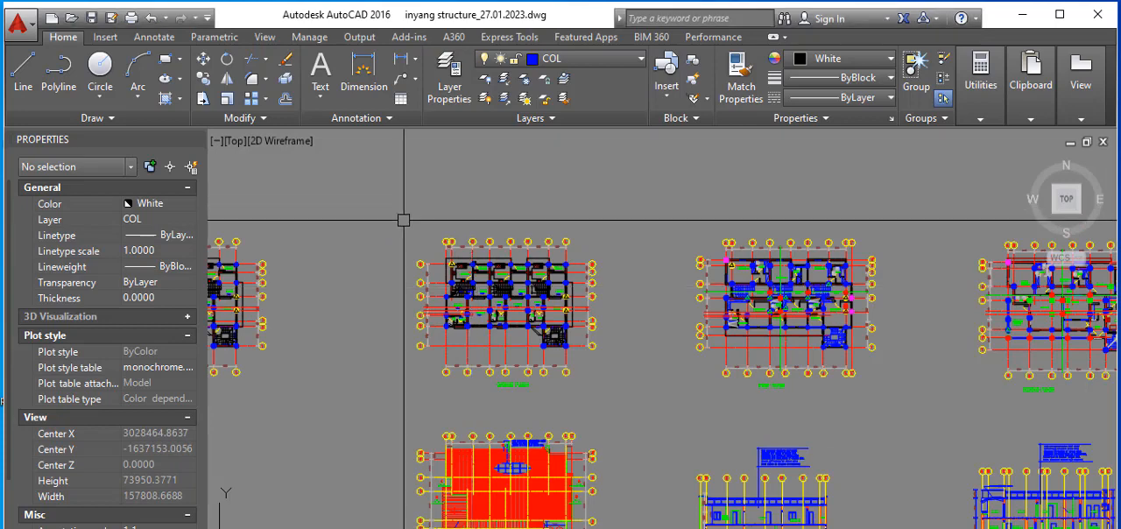
# Step: Copy the complete ground floor and first floor plans straight up into the empty space above the originals
pyautogui.click(381, 202)
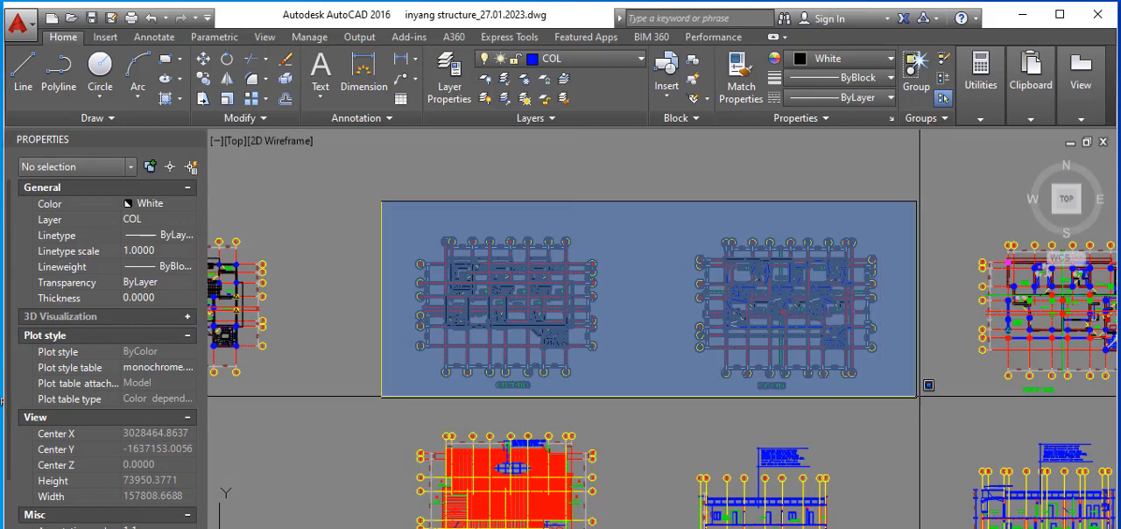
pyautogui.click(916, 397)
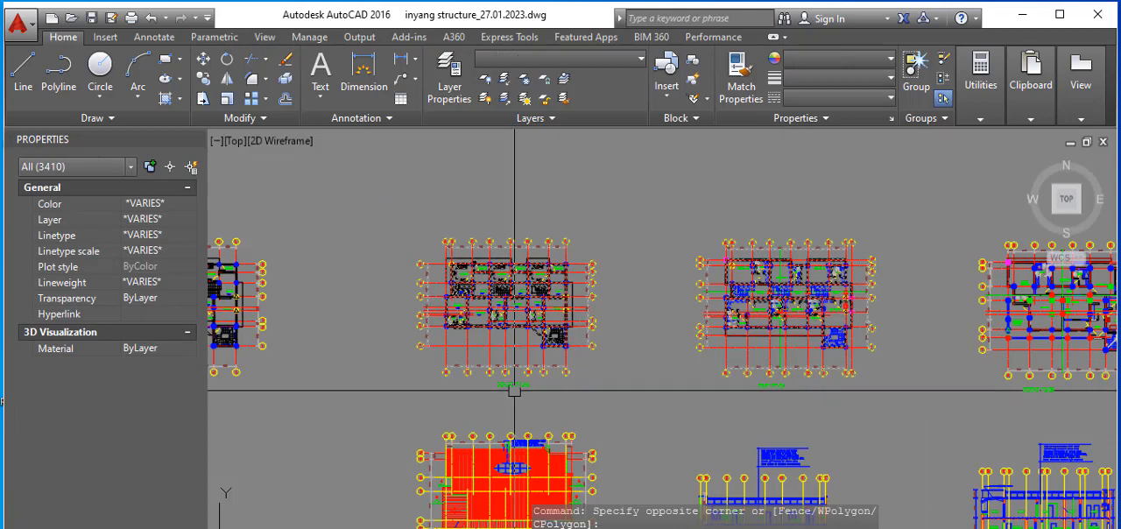
pyautogui.rightClick(661, 227)
pyautogui.click(701, 360)
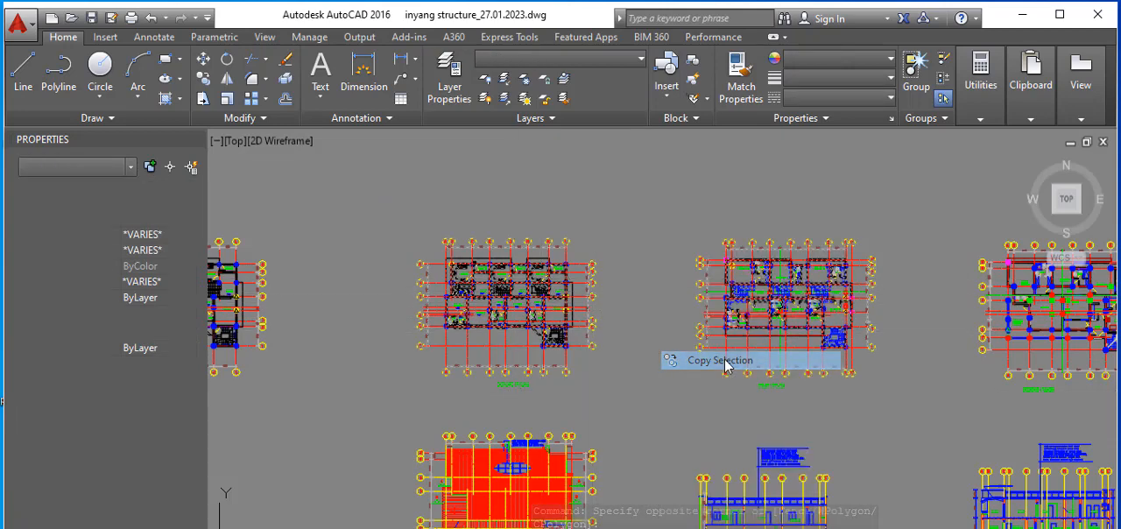
pyautogui.scroll(-4, 709, 361)
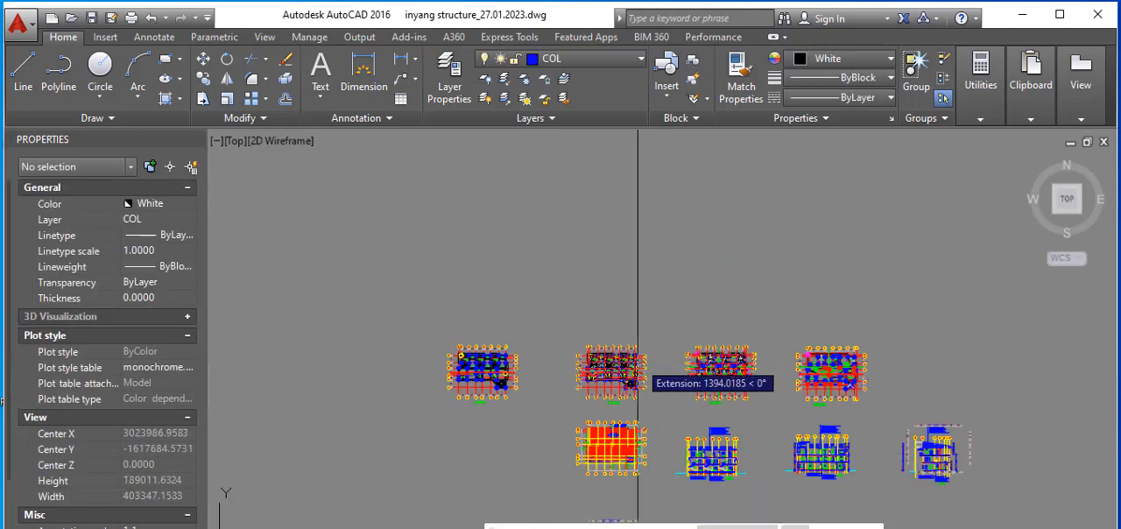
pyautogui.click(639, 386)
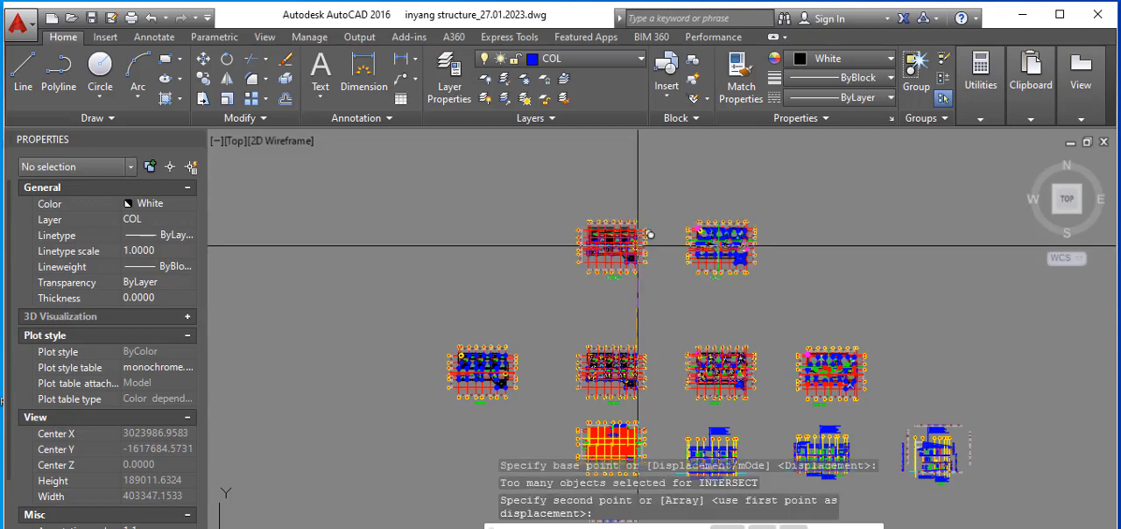
pyautogui.rightClick(645, 259)
pyautogui.click(687, 286)
# Step: Change the colour of the building geometry inside the grid bubbles of the copied ground floor plan to Magenta
pyautogui.scroll(4, 610, 228)
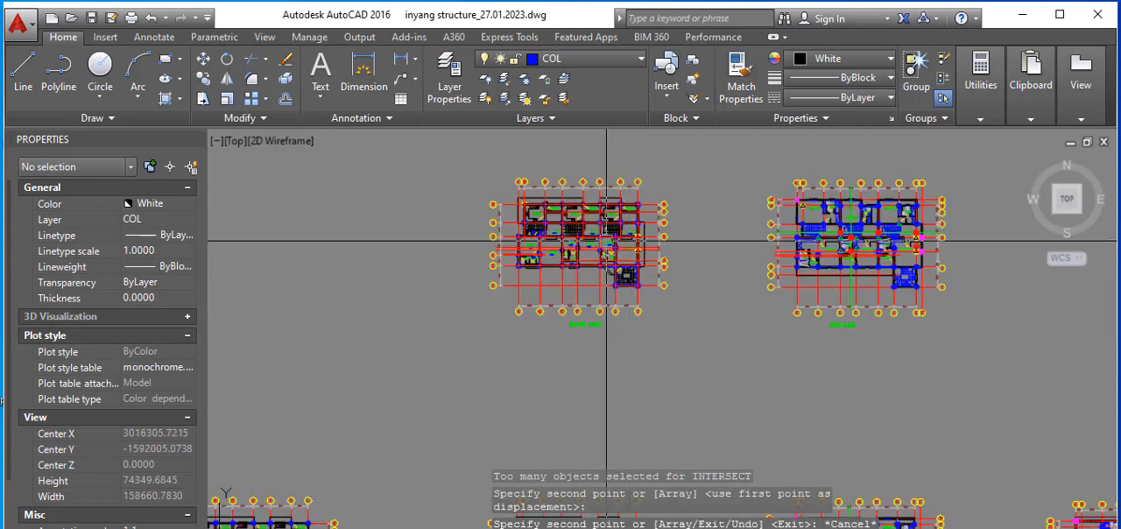
pyautogui.scroll(2, 538, 190)
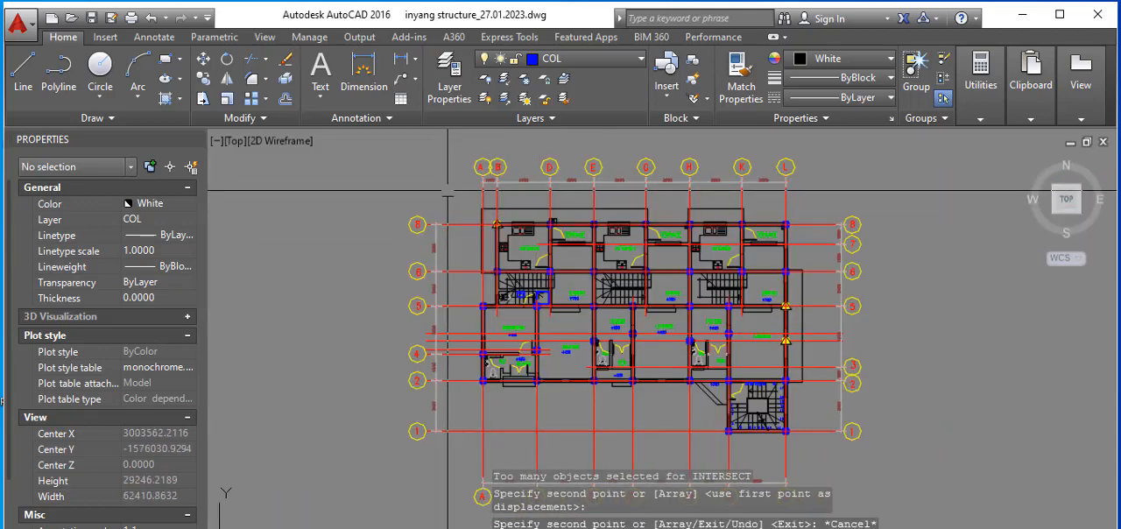
pyautogui.click(446, 191)
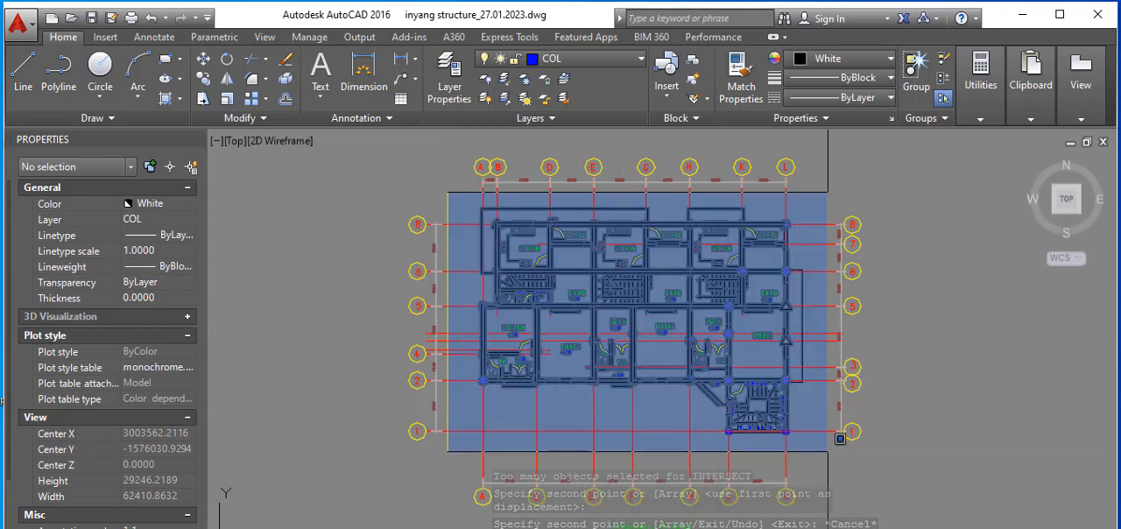
pyautogui.click(839, 445)
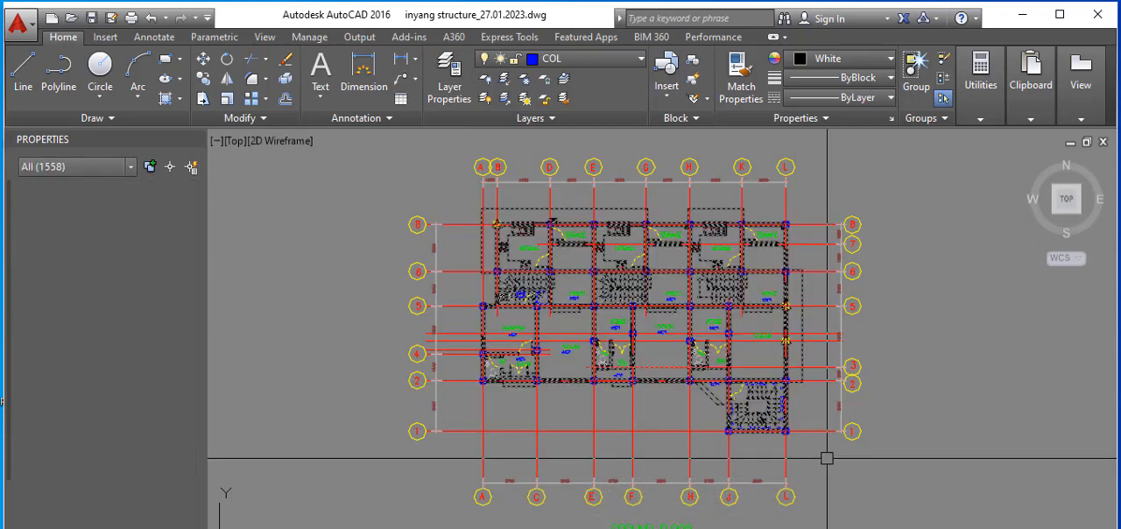
pyautogui.scroll(-2, 831, 315)
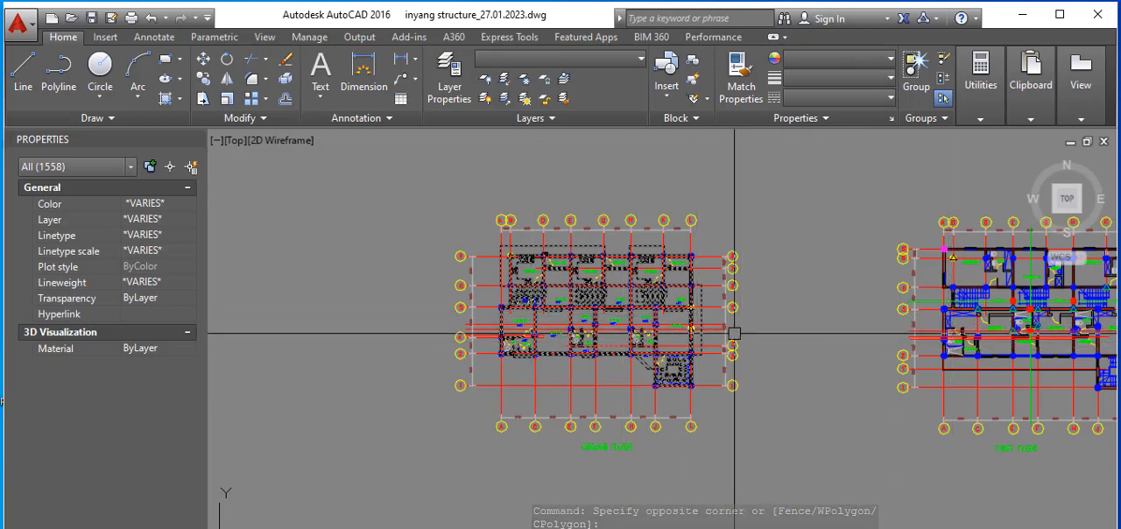
pyautogui.click(146, 205)
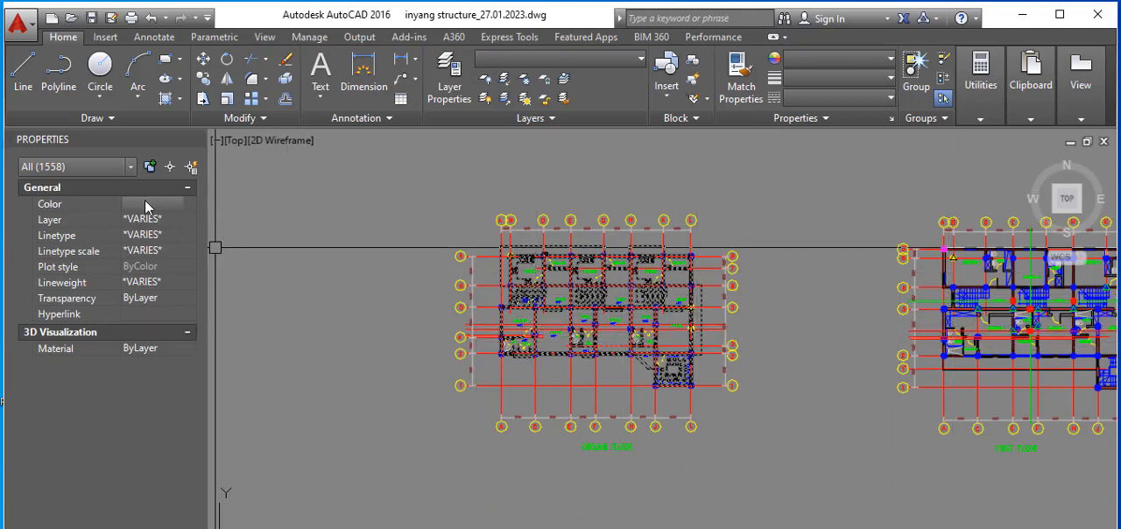
pyautogui.click(147, 205)
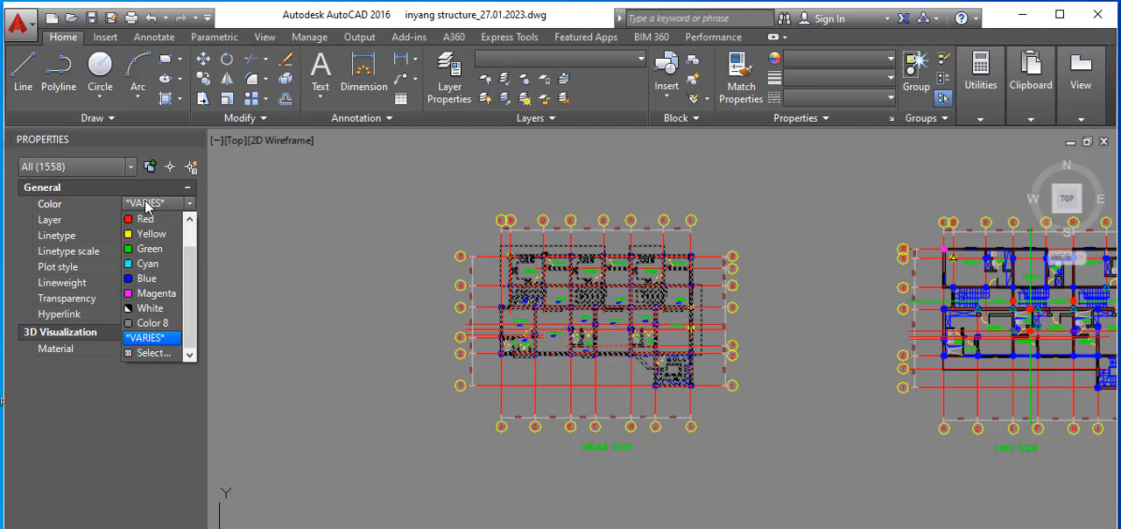
pyautogui.click(155, 294)
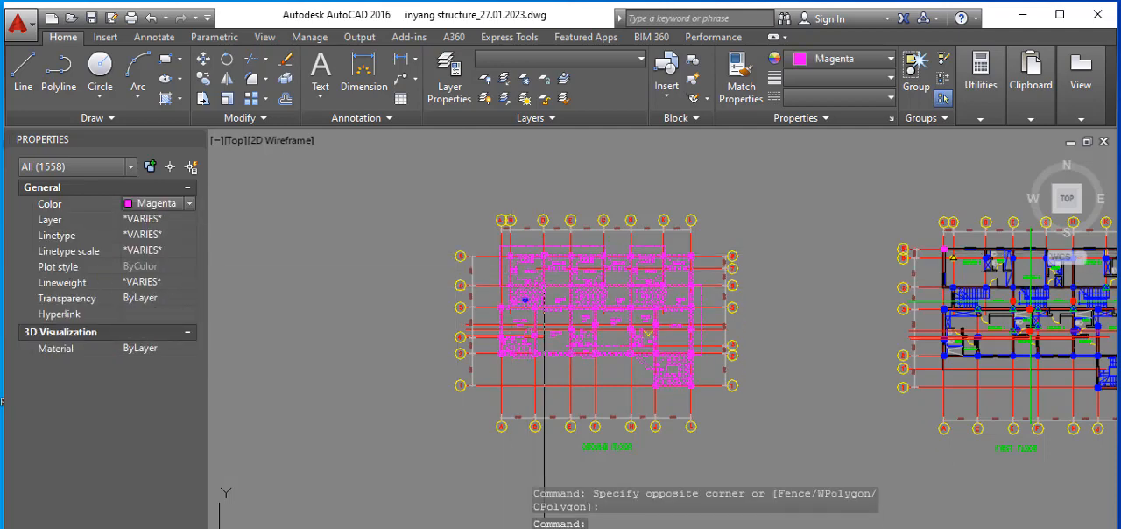
pyautogui.scroll(2, 543, 275)
pyautogui.scroll(1, 498, 265)
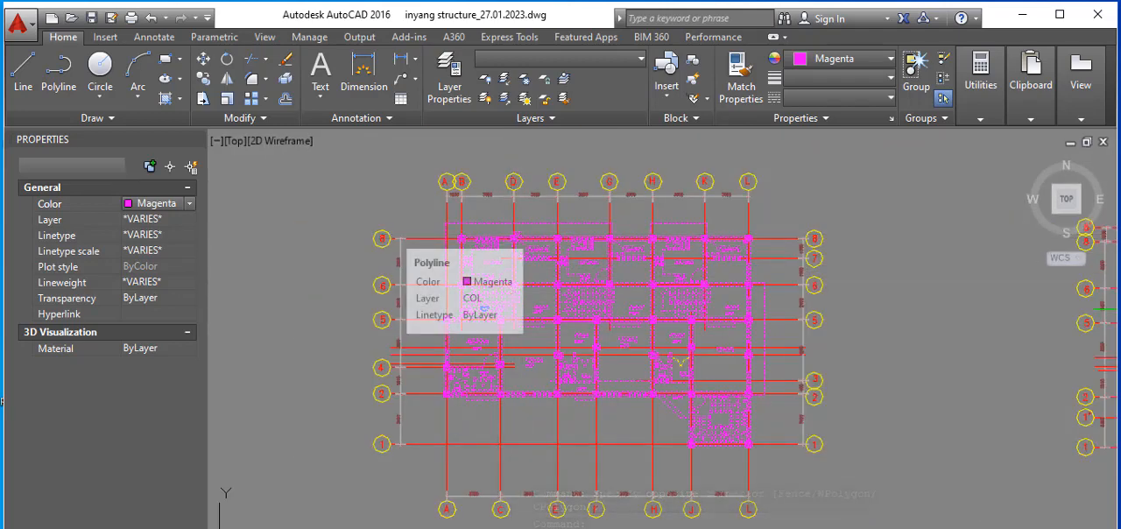
pyautogui.press('Escape')
# Step: Convert the entire magenta ground floor plan copy, including its grid and title, into a block named "ground"
pyautogui.scroll(-2, 508, 238)
pyautogui.scroll(2, 569, 271)
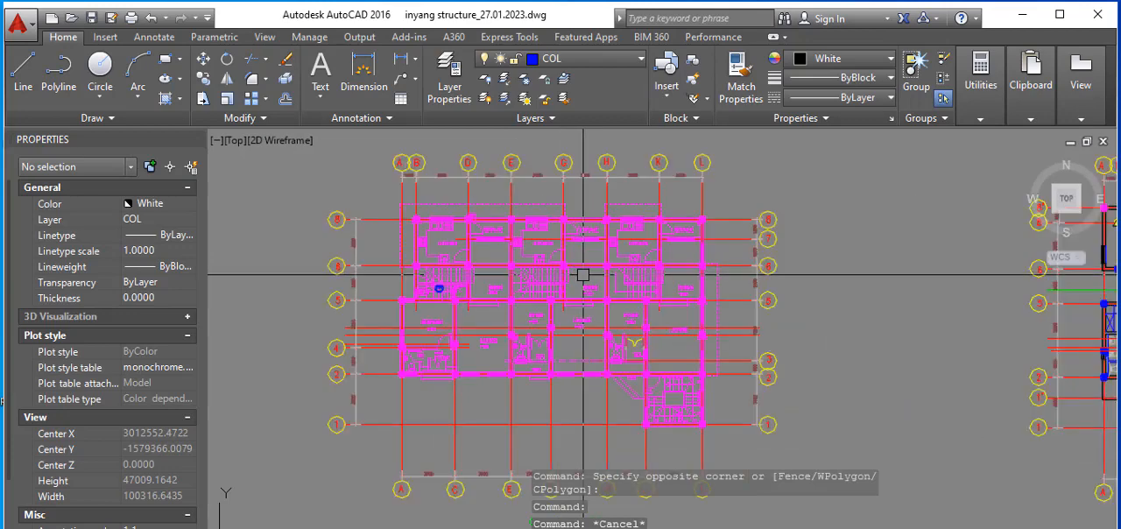
pyautogui.scroll(-4, 516, 250)
pyautogui.click(427, 172)
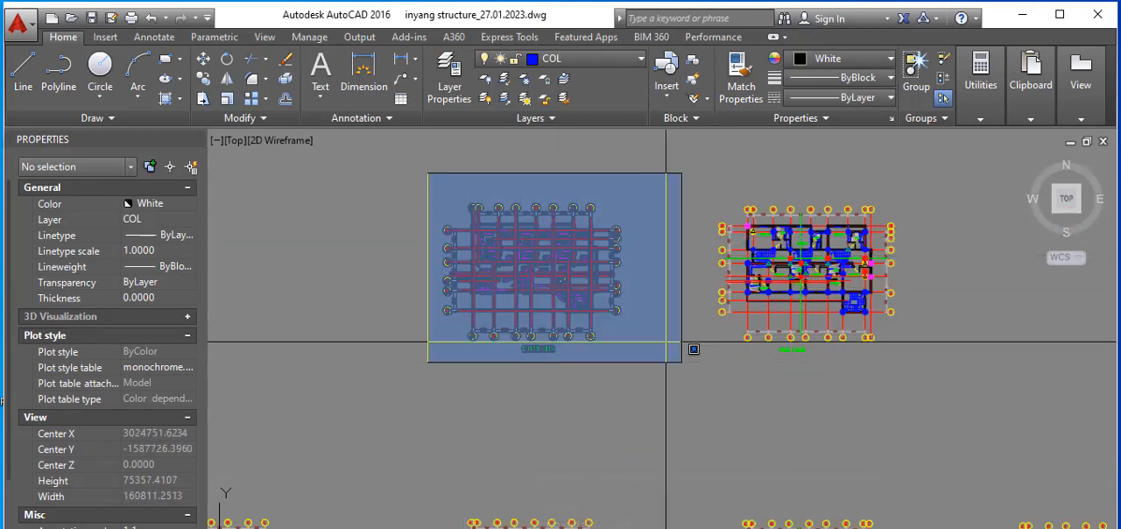
pyautogui.click(666, 340)
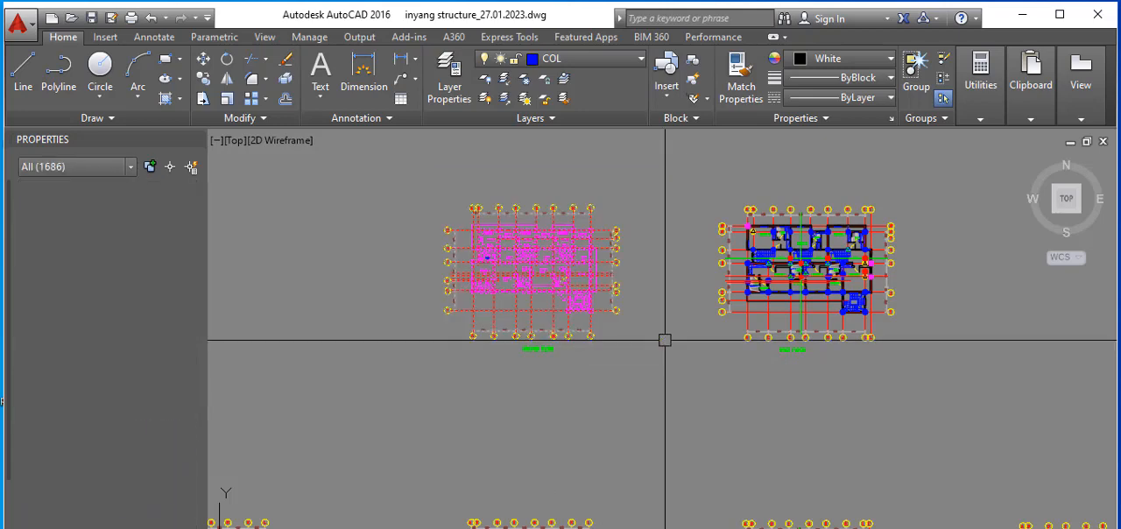
pyautogui.scroll(1, 567, 246)
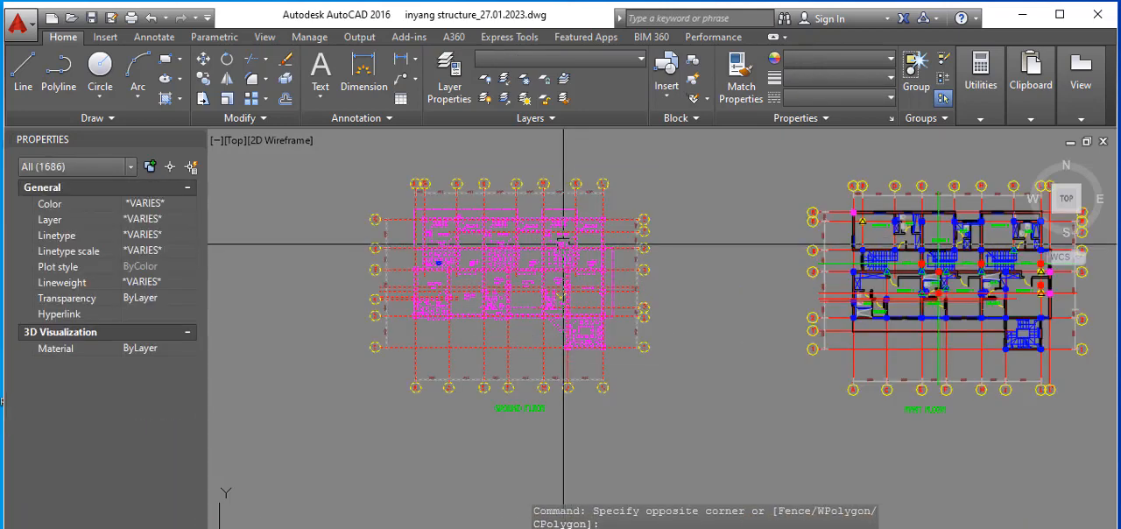
pyautogui.scroll(-1, 602, 301)
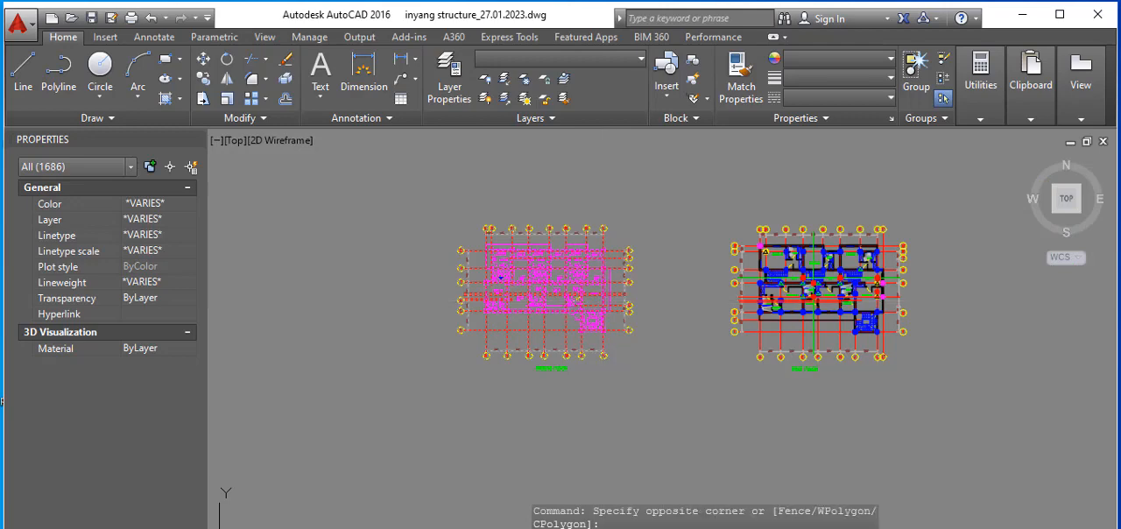
pyautogui.write('b')
pyautogui.press('Return')
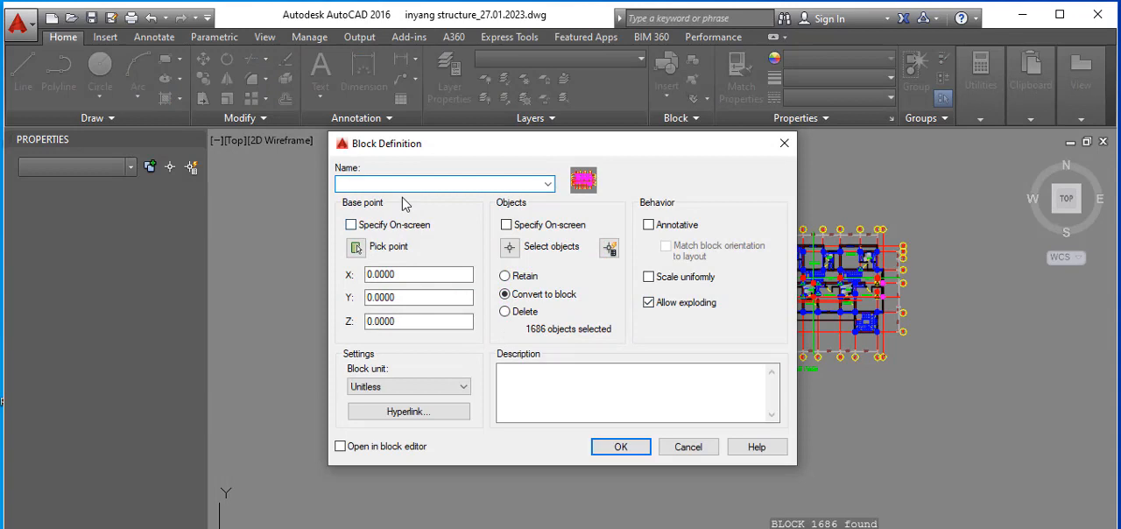
pyautogui.write('ground')
pyautogui.click(618, 447)
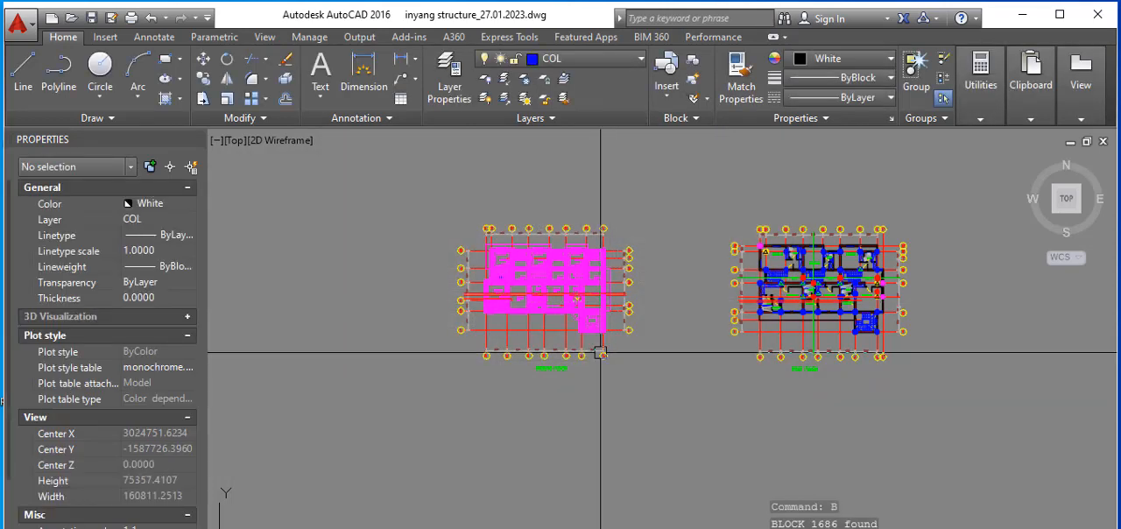
# Step: Copy the ground block onto the copied first floor plan, aligning both at the intersection of grids L and 1 beside the staircase
pyautogui.scroll(4, 599, 307)
pyautogui.click(596, 310)
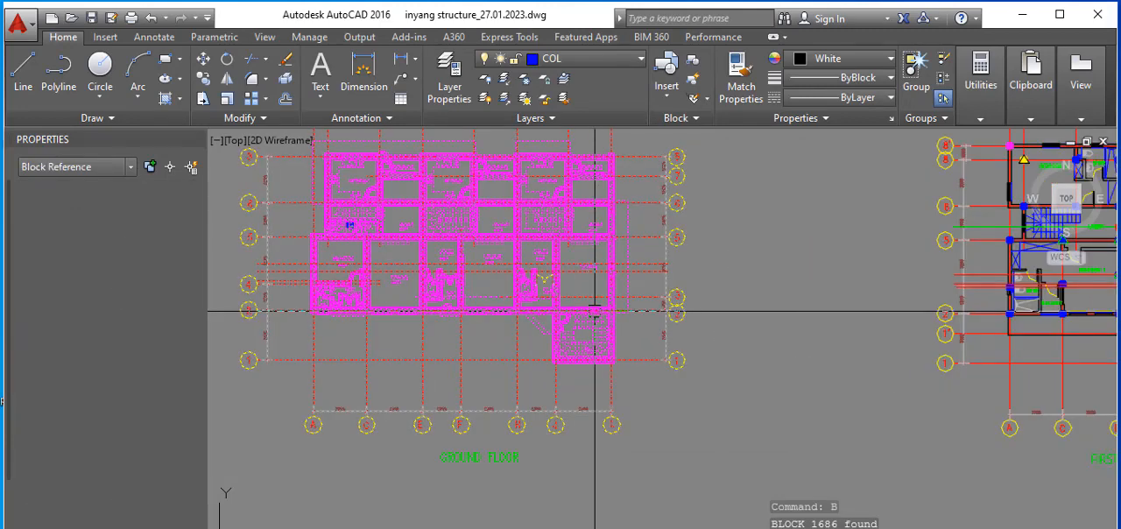
pyautogui.rightClick(632, 306)
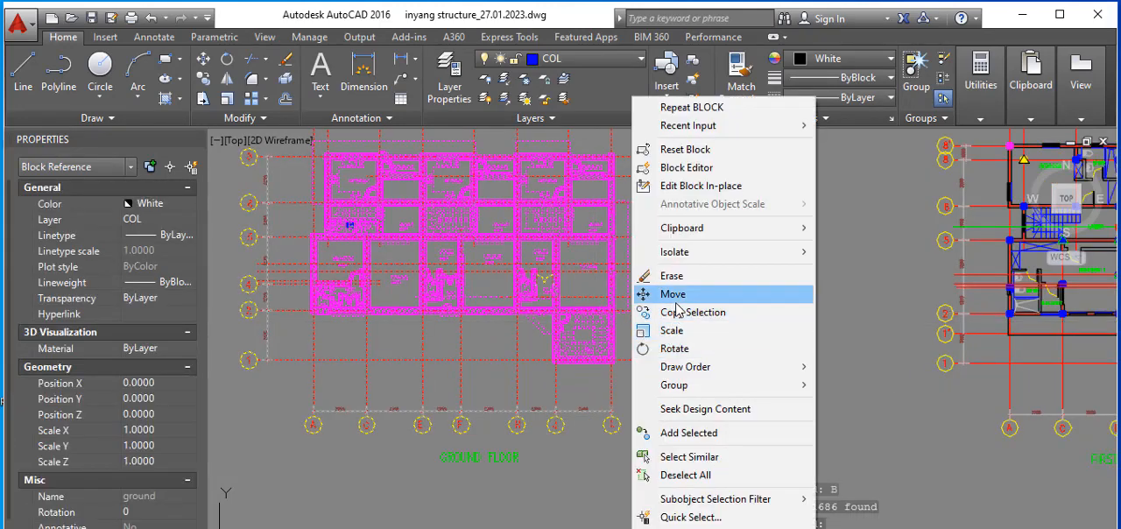
pyautogui.click(683, 313)
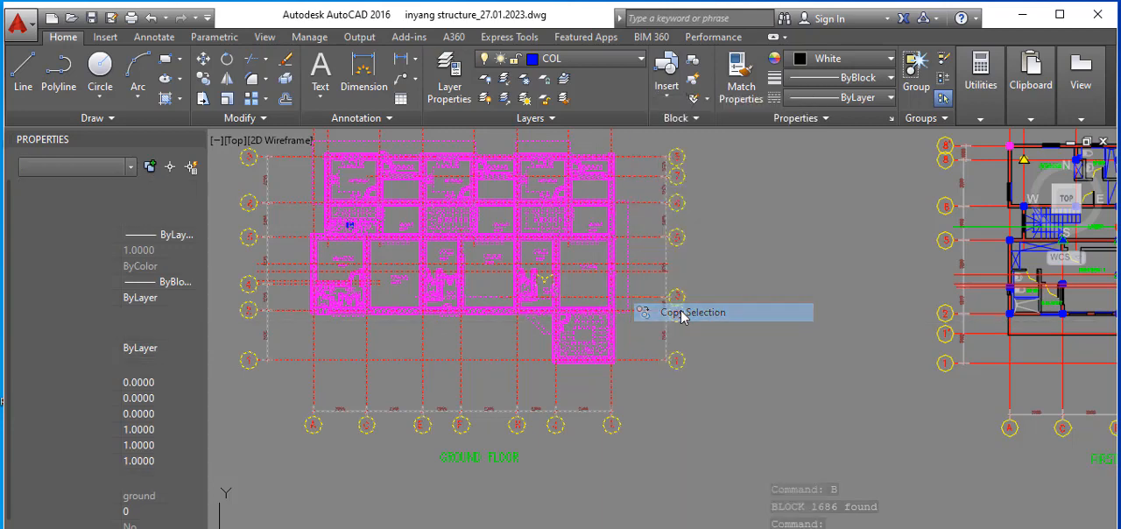
pyautogui.scroll(5, 611, 349)
pyautogui.scroll(4, 611, 348)
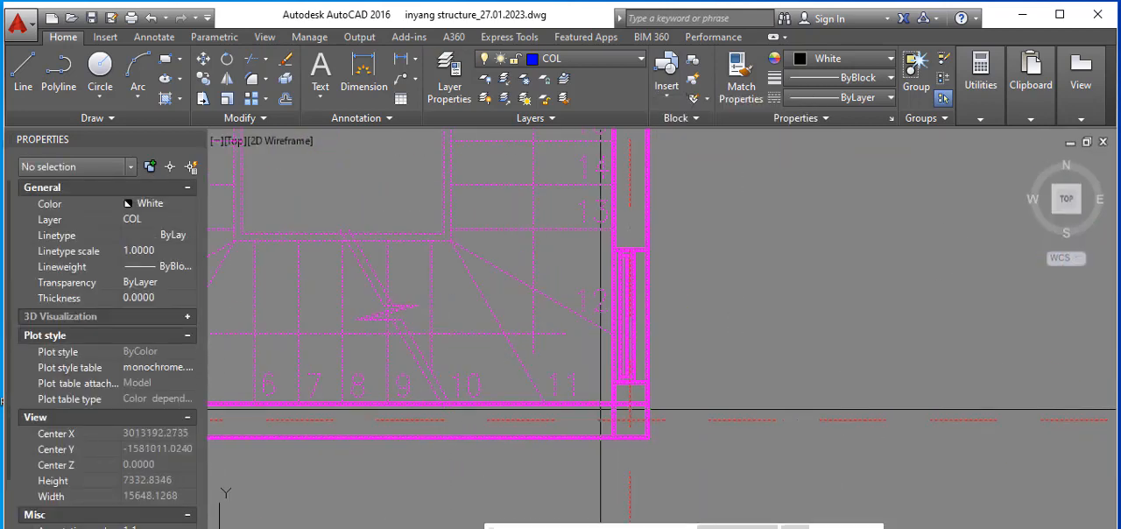
pyautogui.scroll(-9, 630, 421)
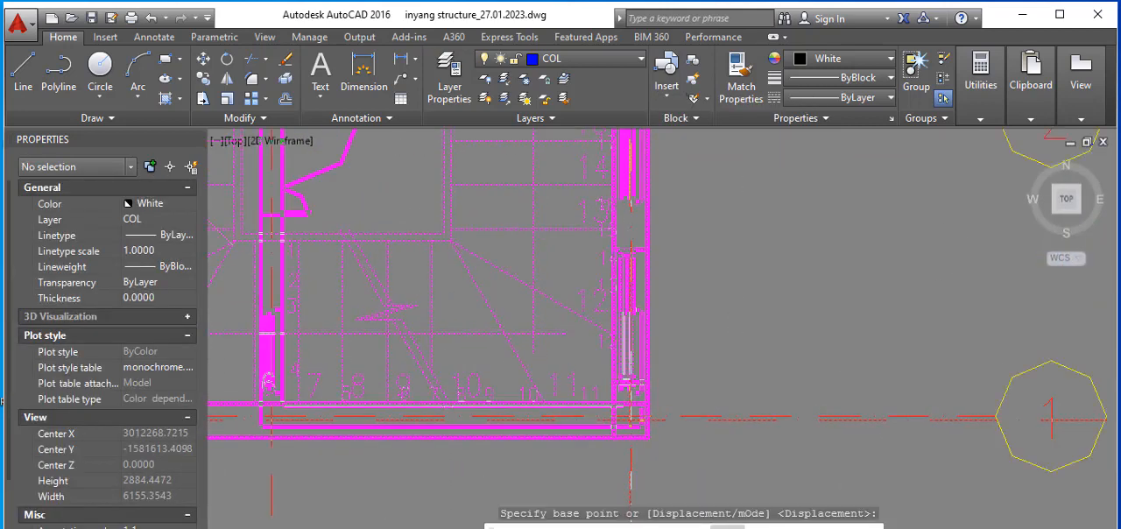
pyautogui.scroll(-5, 525, 342)
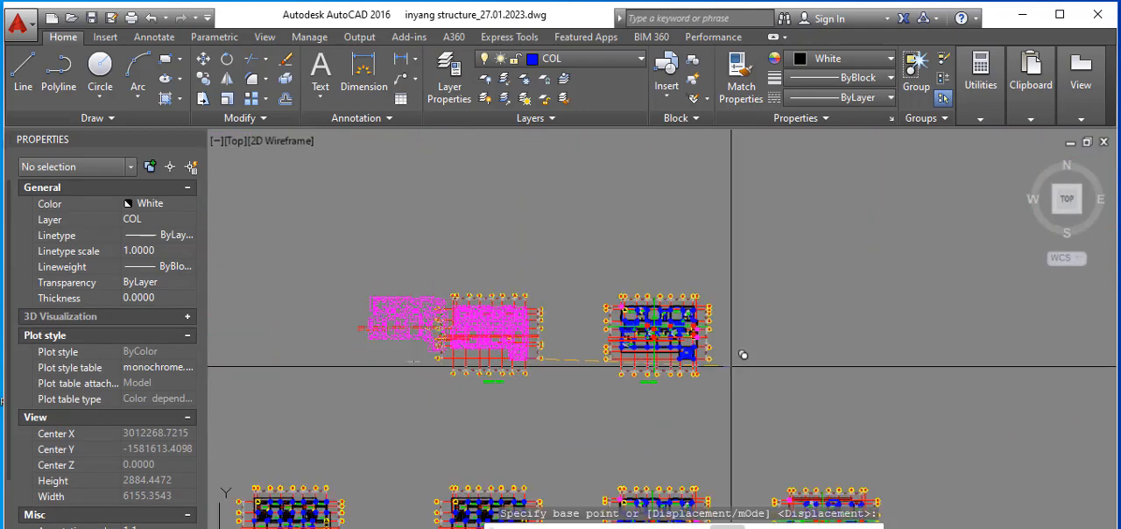
pyautogui.scroll(5, 655, 348)
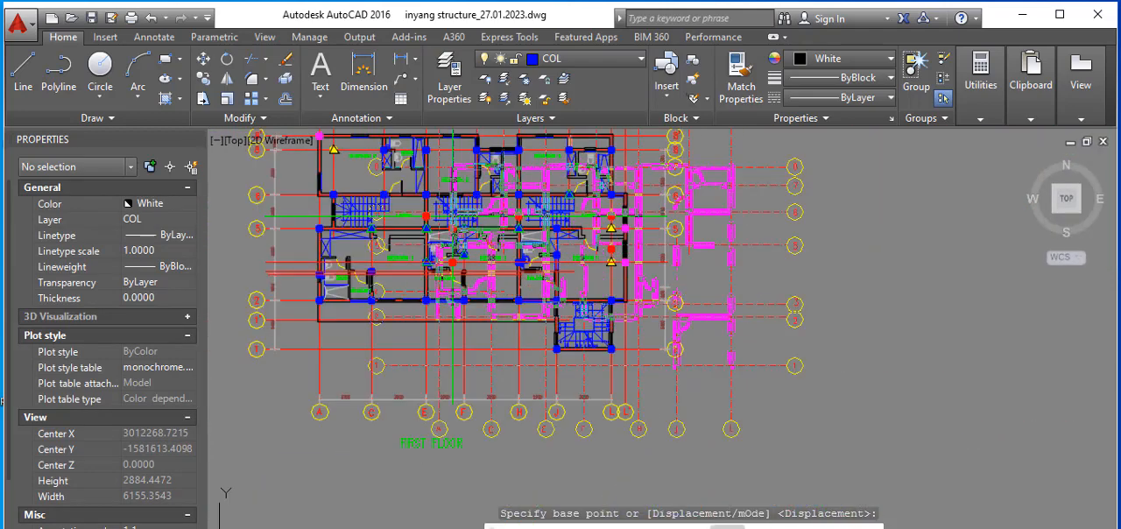
pyautogui.scroll(5, 665, 338)
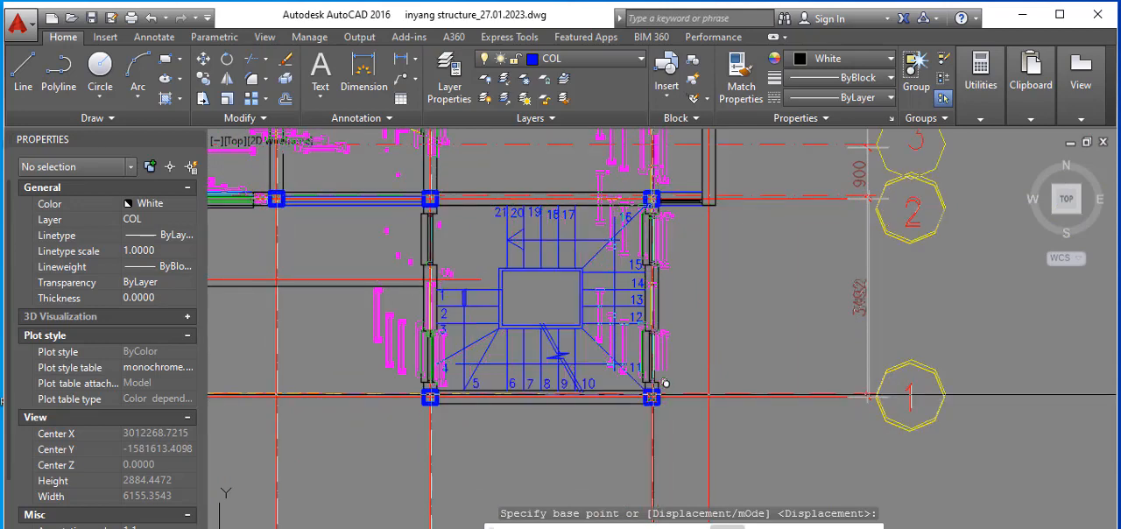
pyautogui.scroll(2, 674, 386)
pyautogui.scroll(4, 665, 382)
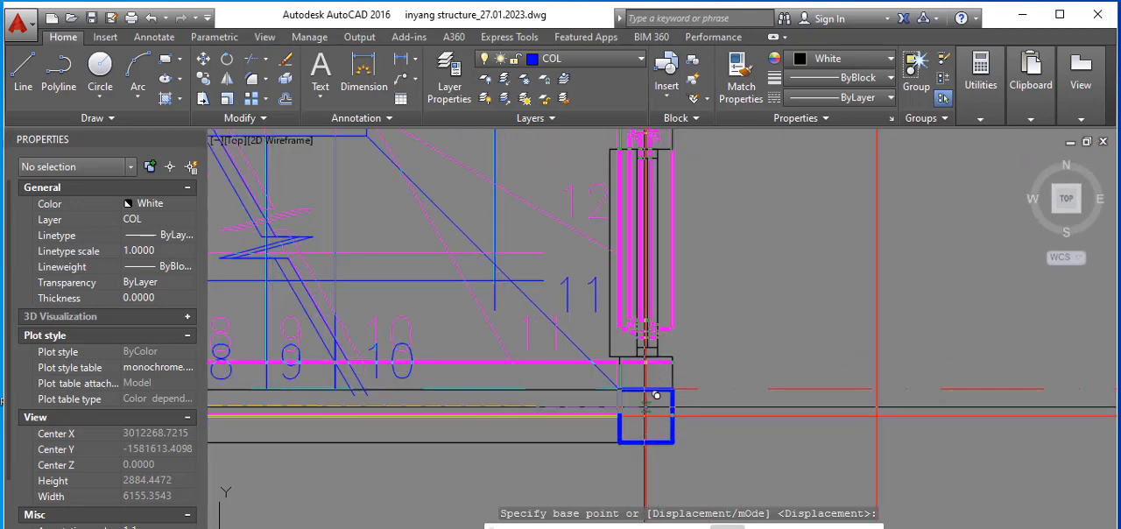
pyautogui.scroll(-3, 661, 401)
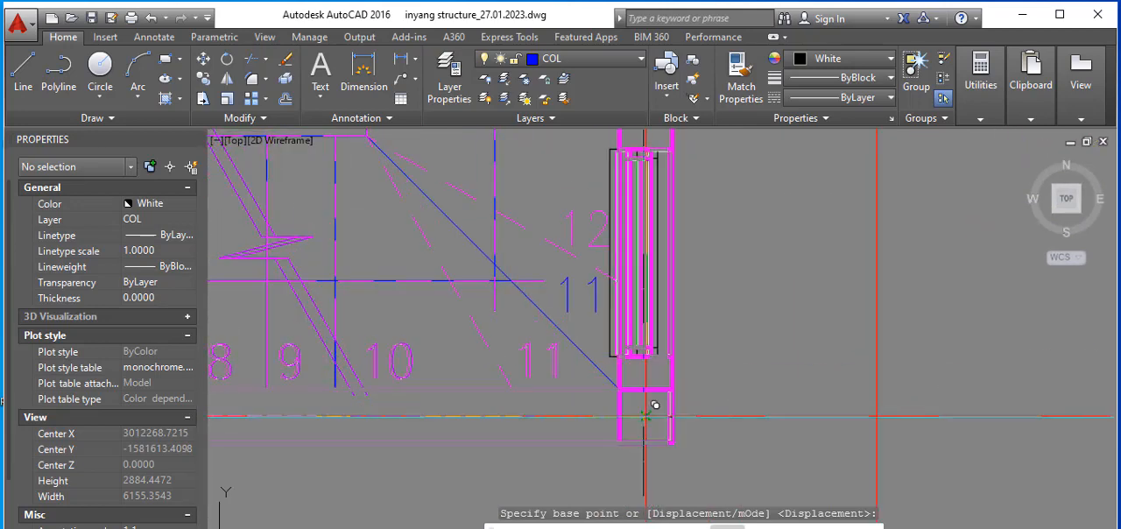
pyautogui.click(651, 385)
pyautogui.scroll(-2, 683, 368)
pyautogui.rightClick(729, 363)
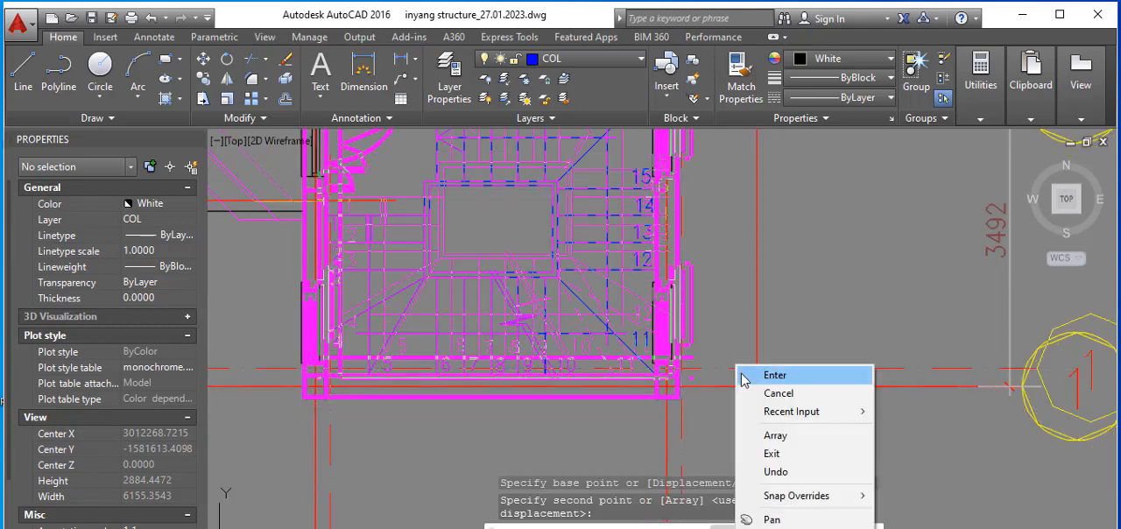
pyautogui.click(770, 393)
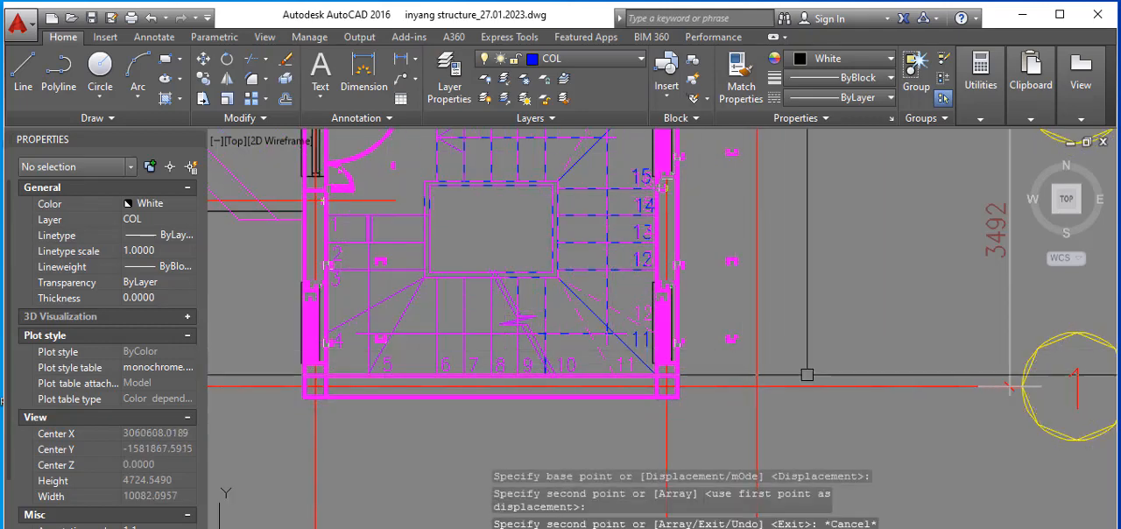
# Step: Compare the overlaid floors, checking wall and column offsets around grids A, B and 8 and along grids L and L' near 5 and 6
pyautogui.scroll(-2, 804, 365)
pyautogui.scroll(-4, 804, 365)
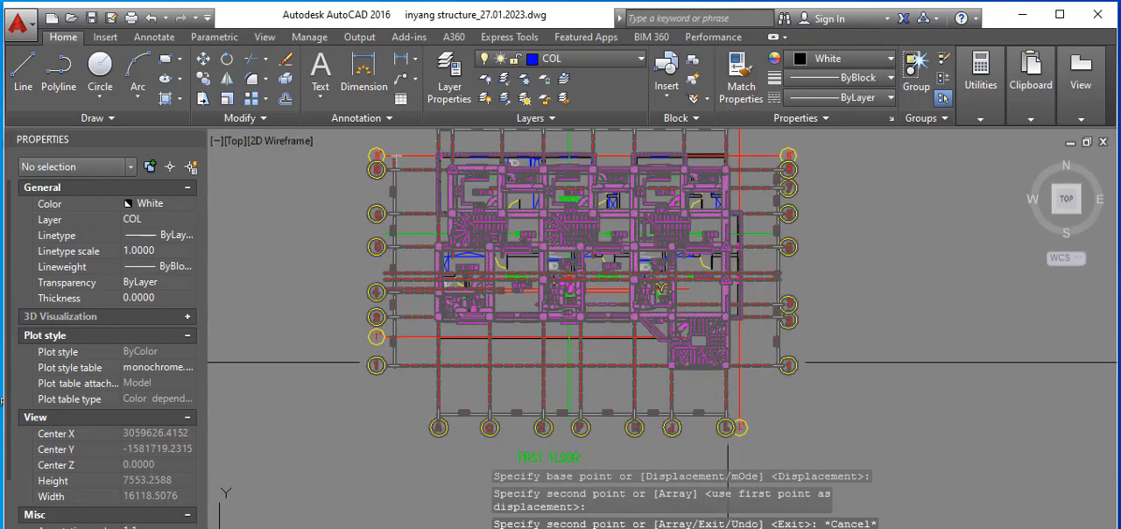
pyautogui.scroll(6, 448, 135)
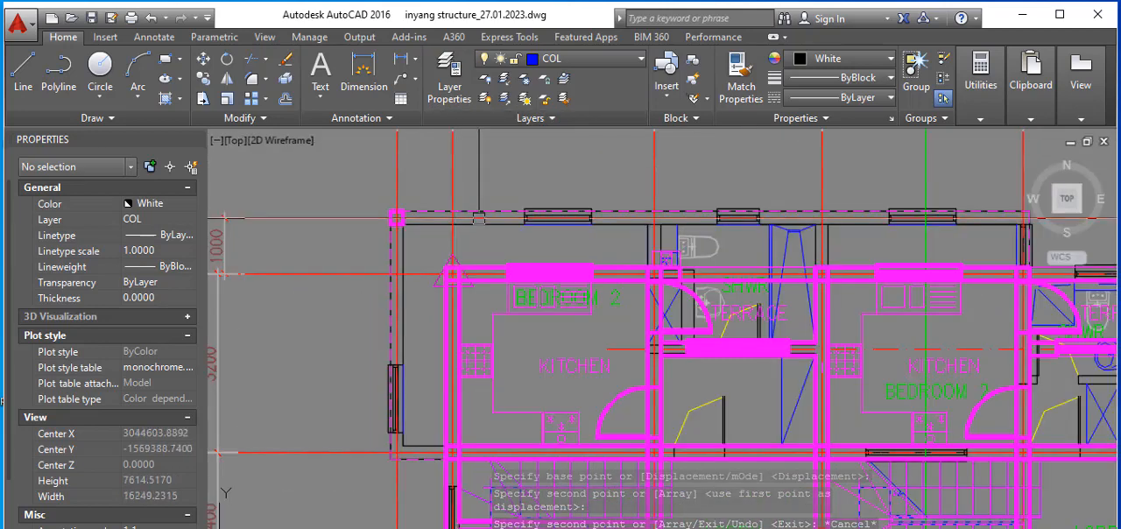
pyautogui.scroll(-2, 454, 241)
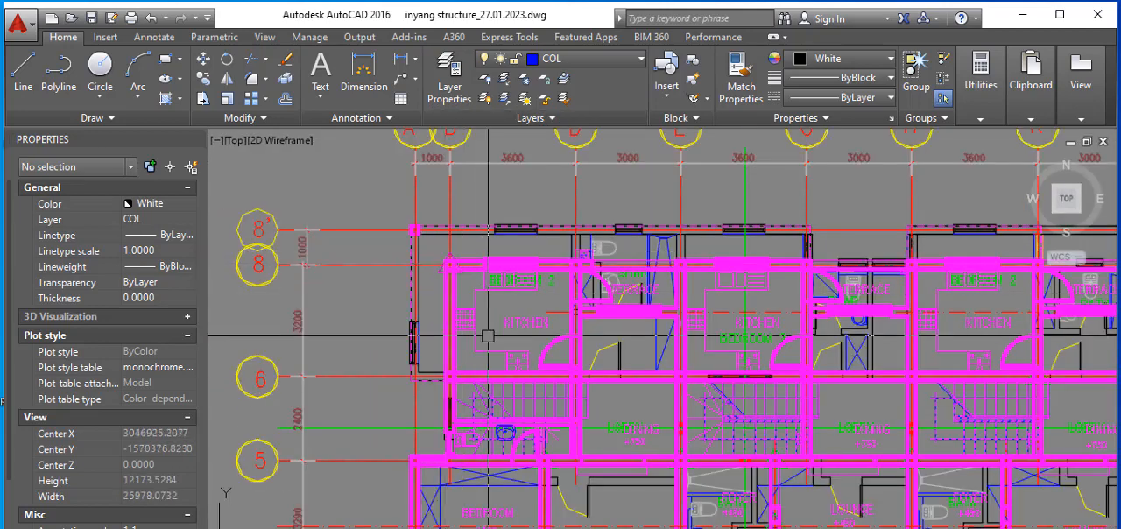
pyautogui.scroll(-2, 454, 242)
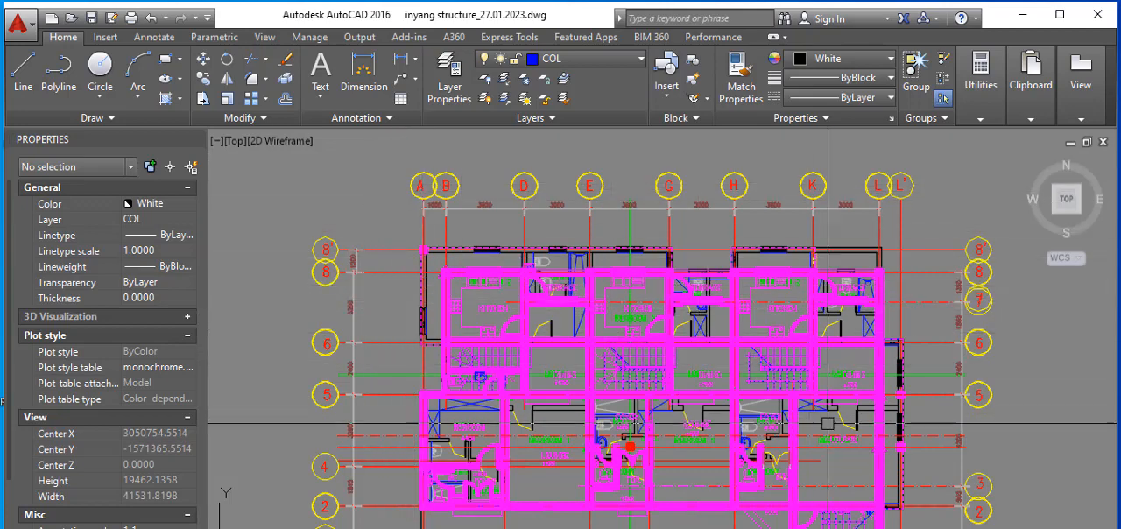
pyautogui.scroll(4, 859, 333)
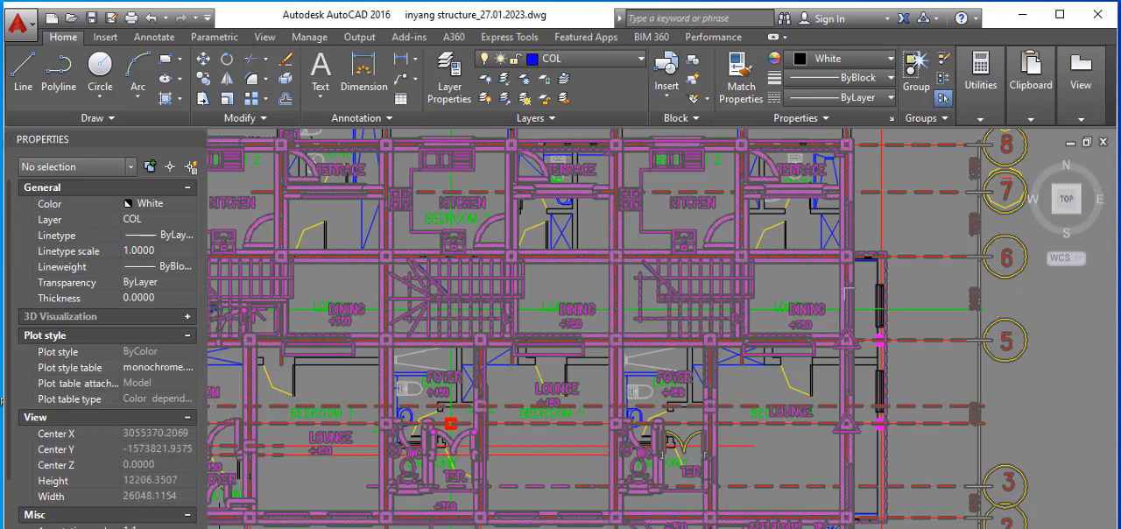
pyautogui.scroll(2, 901, 283)
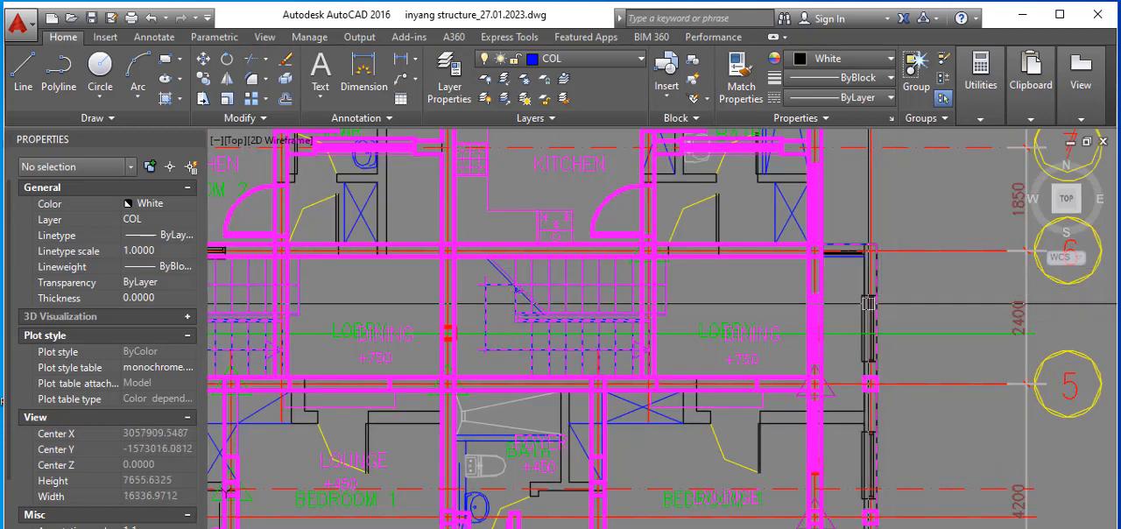
pyautogui.scroll(-2, 857, 280)
pyautogui.scroll(2, 823, 302)
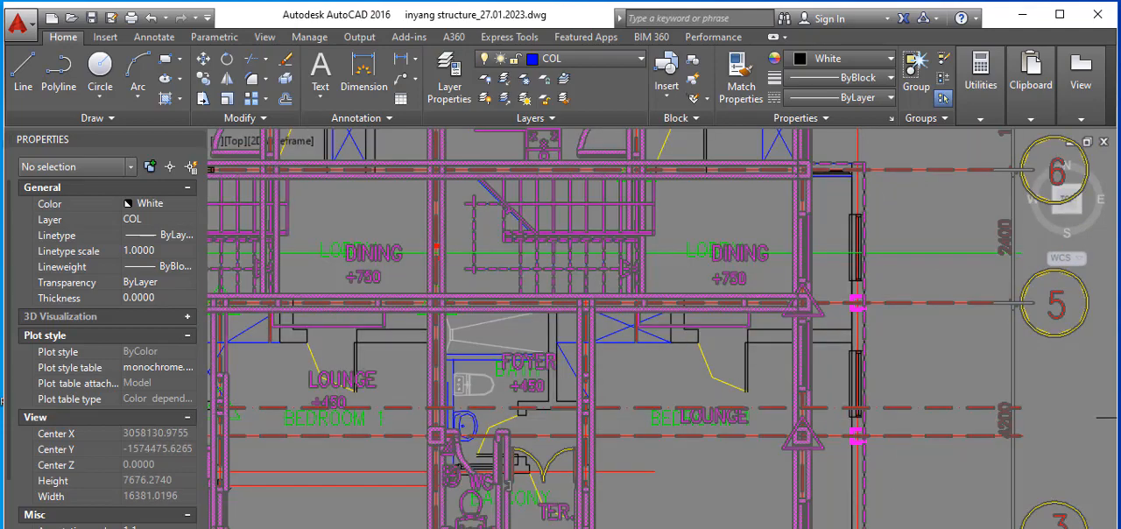
pyautogui.scroll(-3, 816, 308)
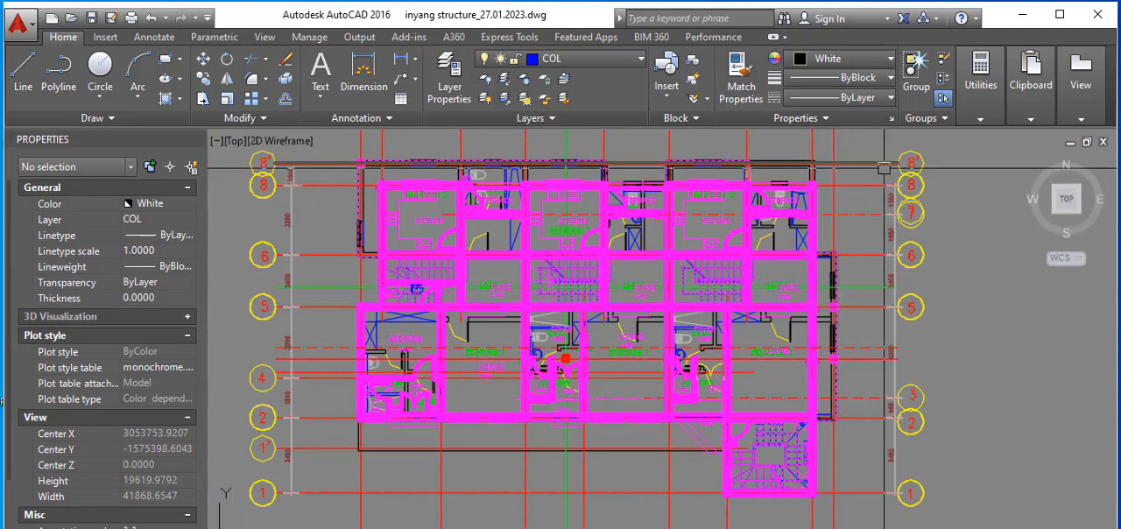
pyautogui.moveTo(884, 168)
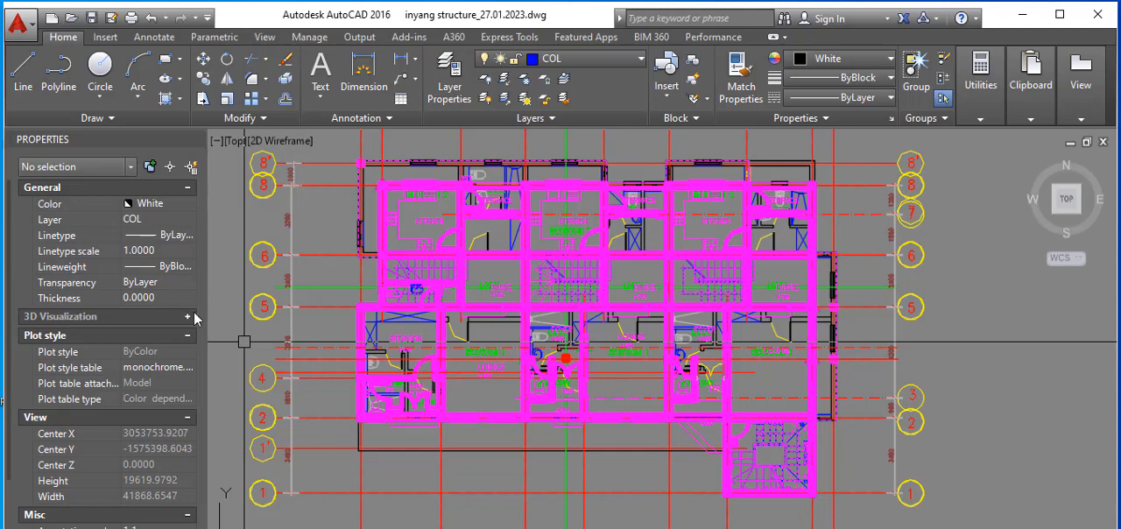
# Step: Review the original floor plans against the magenta overlay, examining the ground floor's columns, triangular markers and dashed overhang outlines
pyautogui.scroll(-6, 340, 294)
pyautogui.scroll(-4, 340, 295)
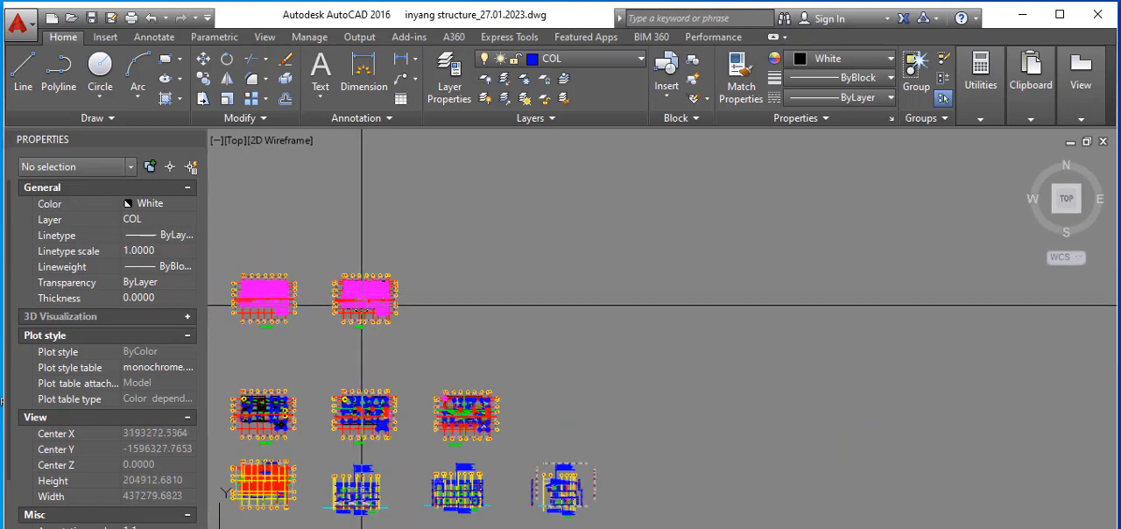
pyautogui.scroll(10, 345, 426)
pyautogui.scroll(-6, 356, 415)
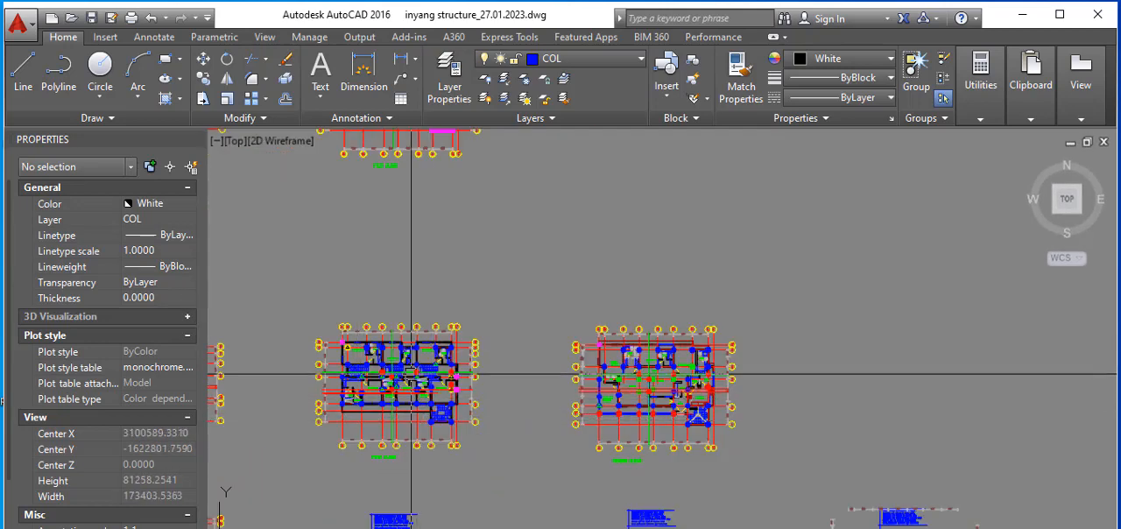
pyautogui.scroll(1, 633, 408)
pyautogui.scroll(-1, 708, 412)
pyautogui.scroll(-2, 540, 423)
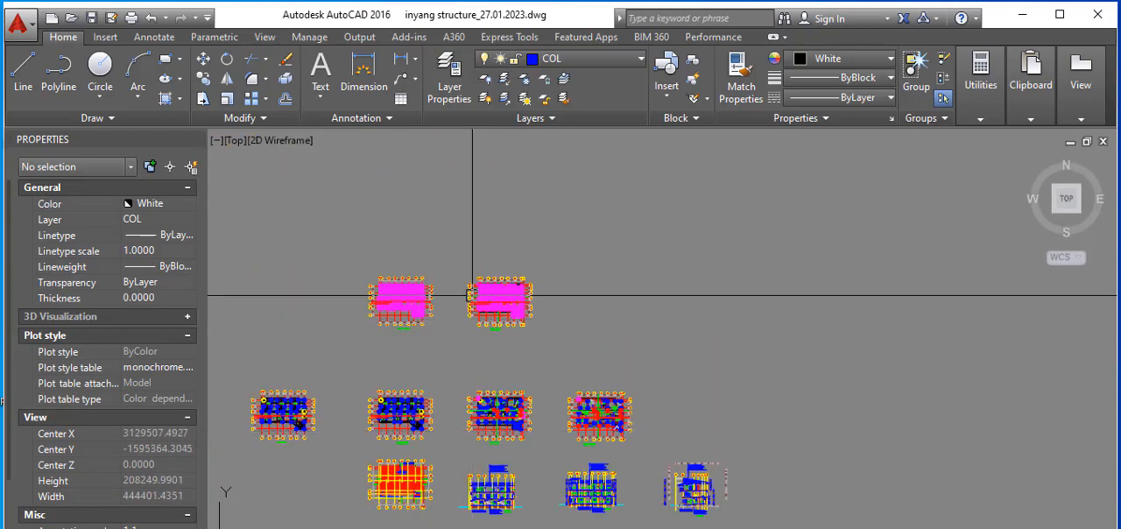
pyautogui.scroll(6, 517, 281)
pyautogui.scroll(-5, 517, 280)
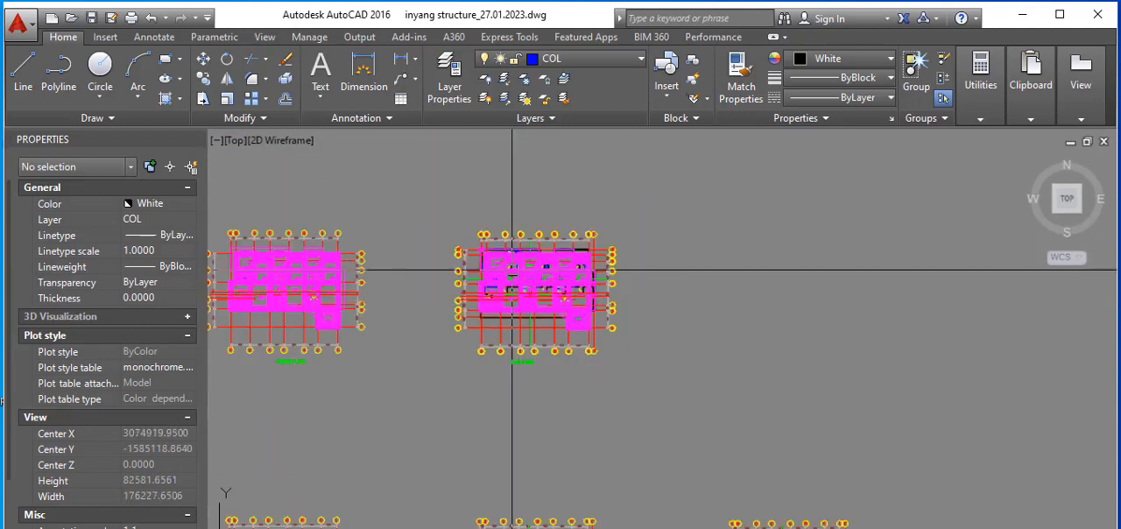
pyautogui.scroll(4, 407, 366)
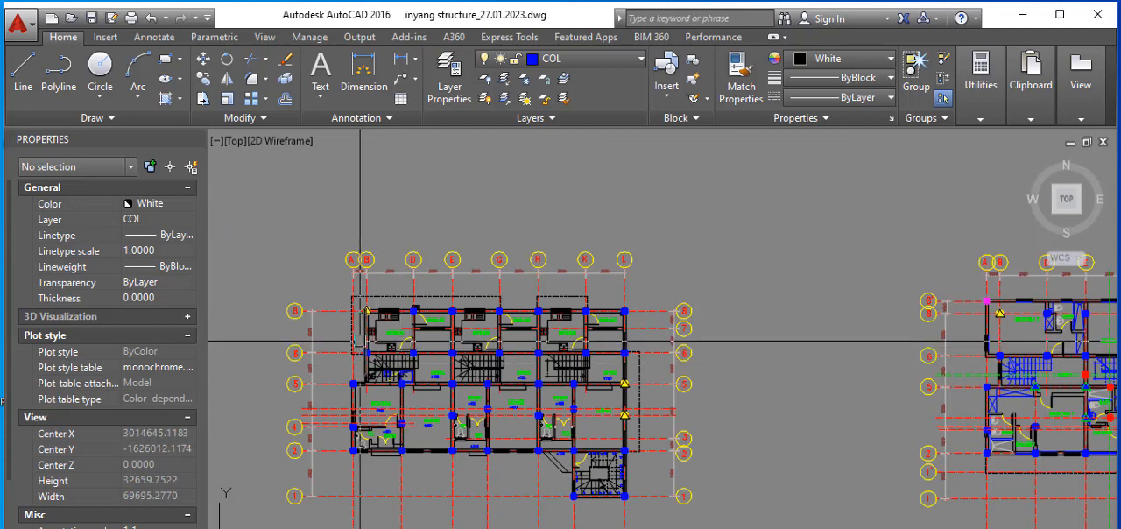
pyautogui.scroll(5, 396, 331)
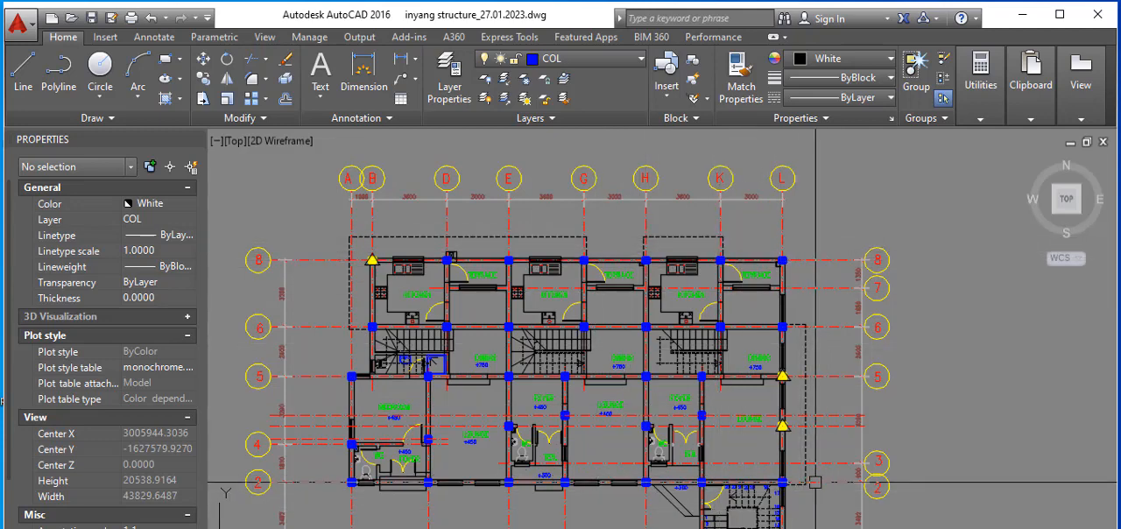
# Step: Examine the ground floor plan alongside the first floor plan, checking the columns, triangular markers and dashed overhang outlines around grids A, B and 8
pyautogui.scroll(-4, 591, 313)
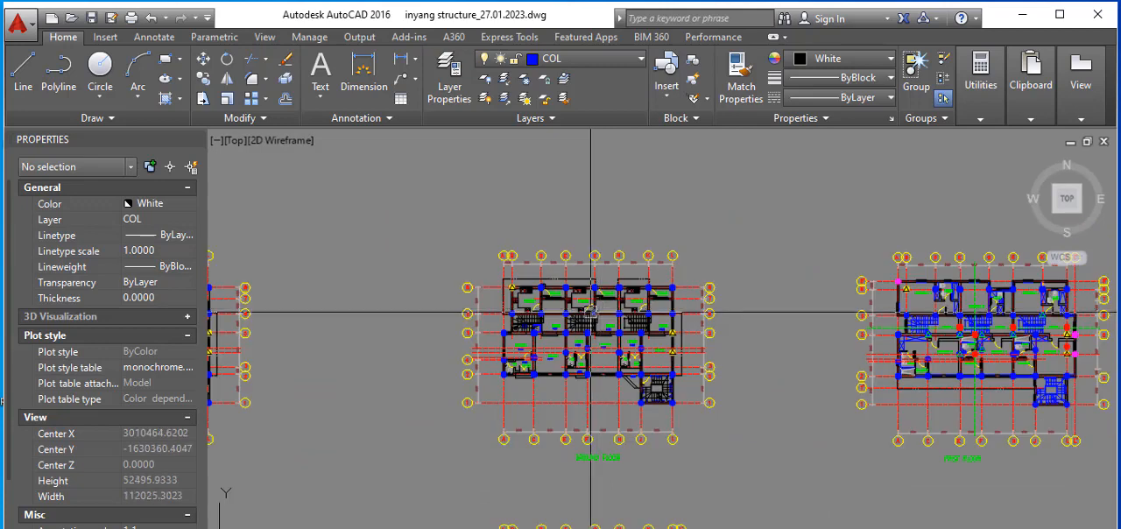
pyautogui.scroll(2, 585, 323)
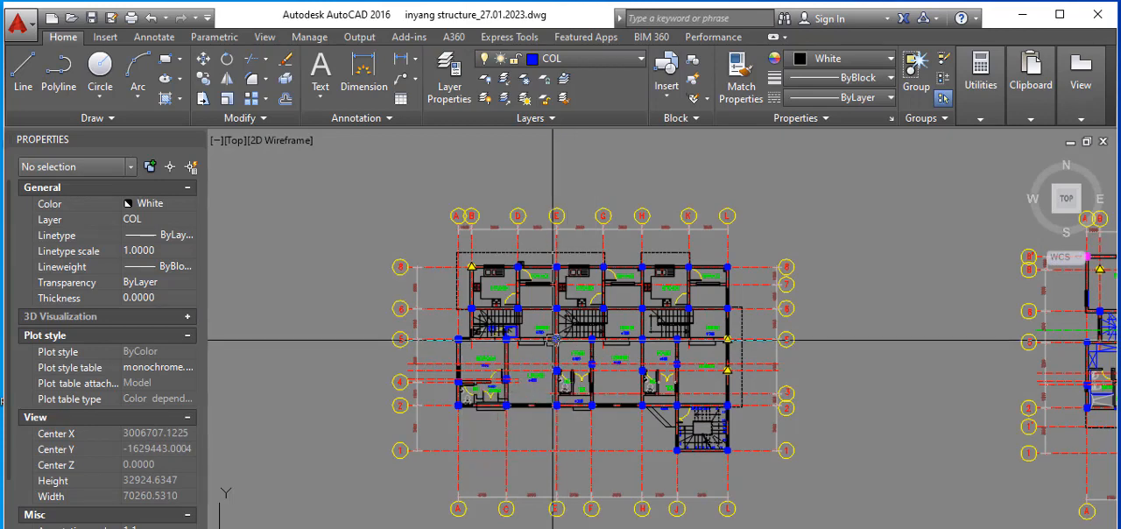
pyautogui.scroll(-2, 457, 317)
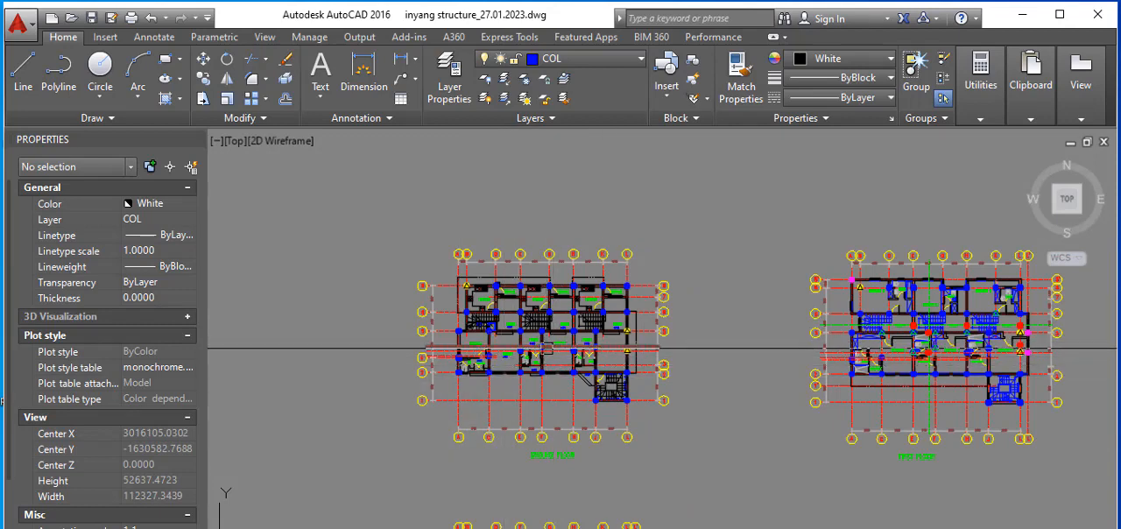
pyautogui.scroll(2, 532, 301)
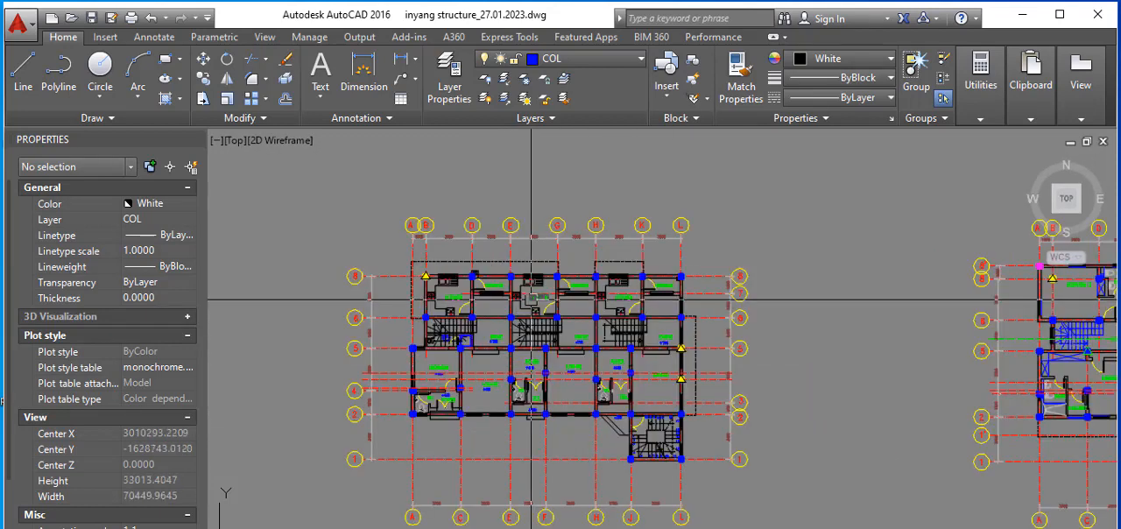
pyautogui.scroll(-2, 532, 301)
pyautogui.scroll(-2, 566, 302)
pyautogui.scroll(2, 566, 302)
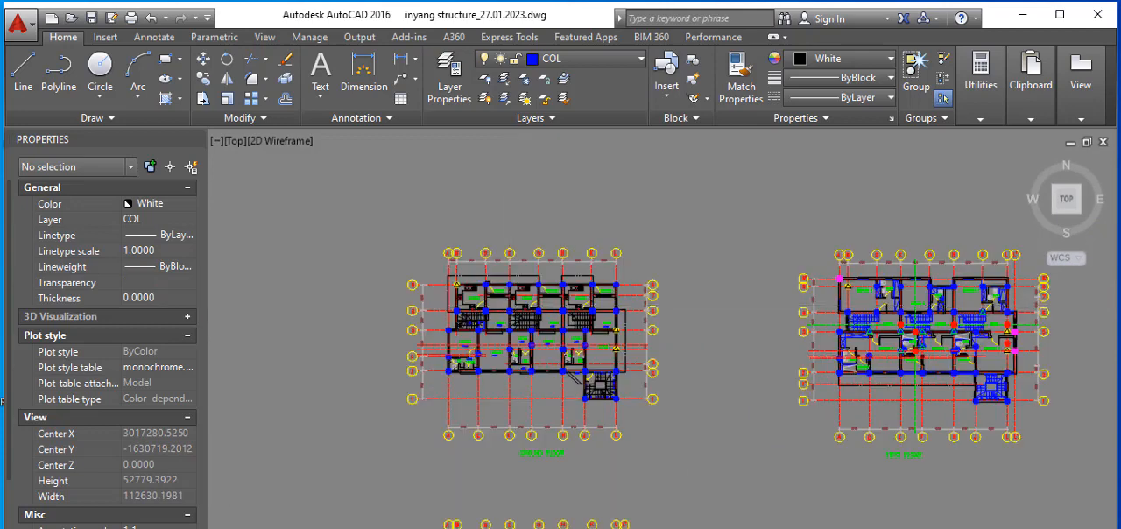
pyautogui.scroll(4, 478, 300)
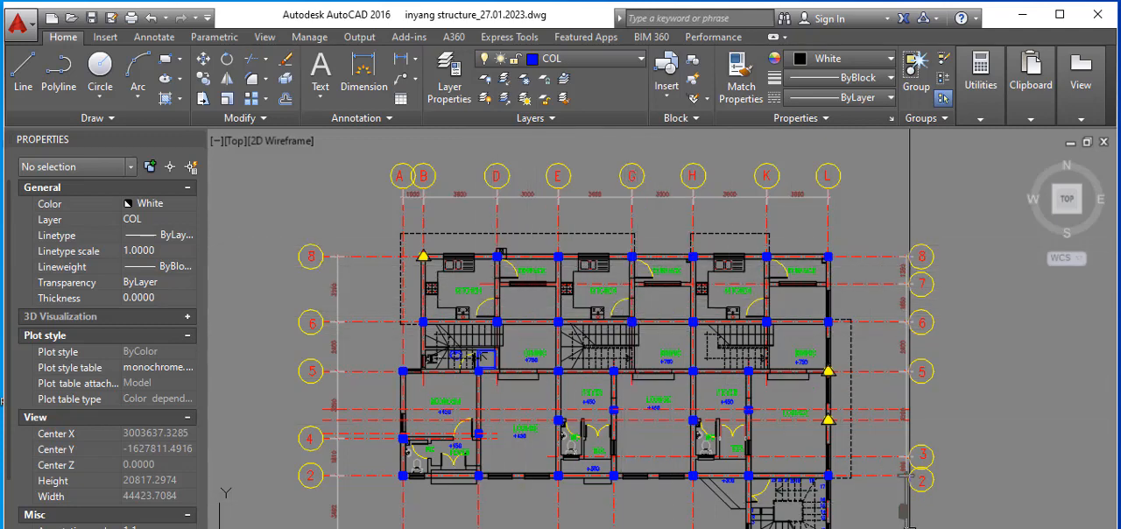
pyautogui.moveTo(447, 252); pyautogui.dragTo(365, 236, button='middle')
pyautogui.scroll(7, 364, 261)
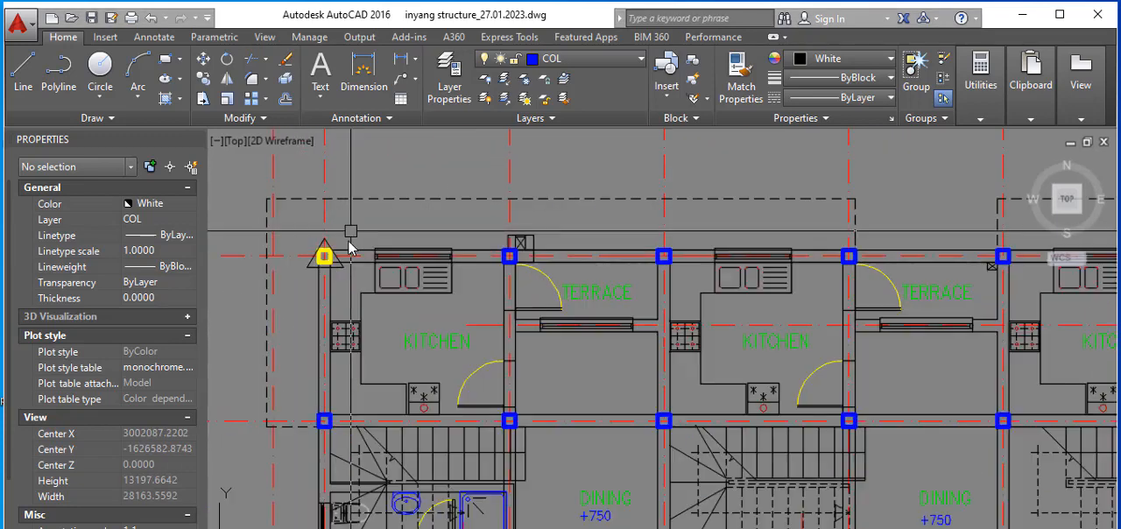
pyautogui.scroll(-4, 352, 232)
pyautogui.scroll(-4, 353, 232)
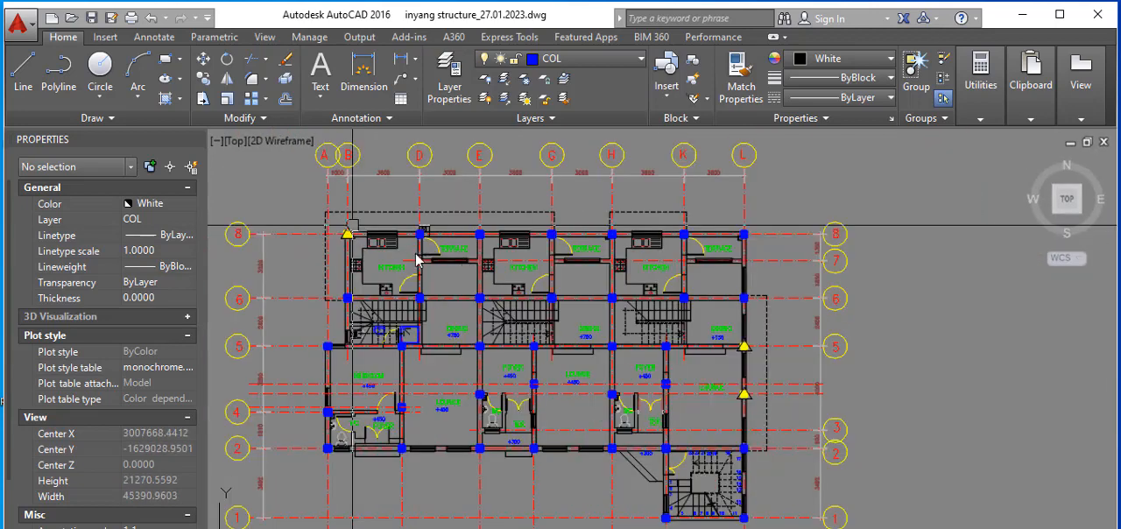
# Step: Erase the window, sink, worktop lines and KITCHEN label from the ground floor kitchen between grids B and D
pyautogui.scroll(4, 376, 242)
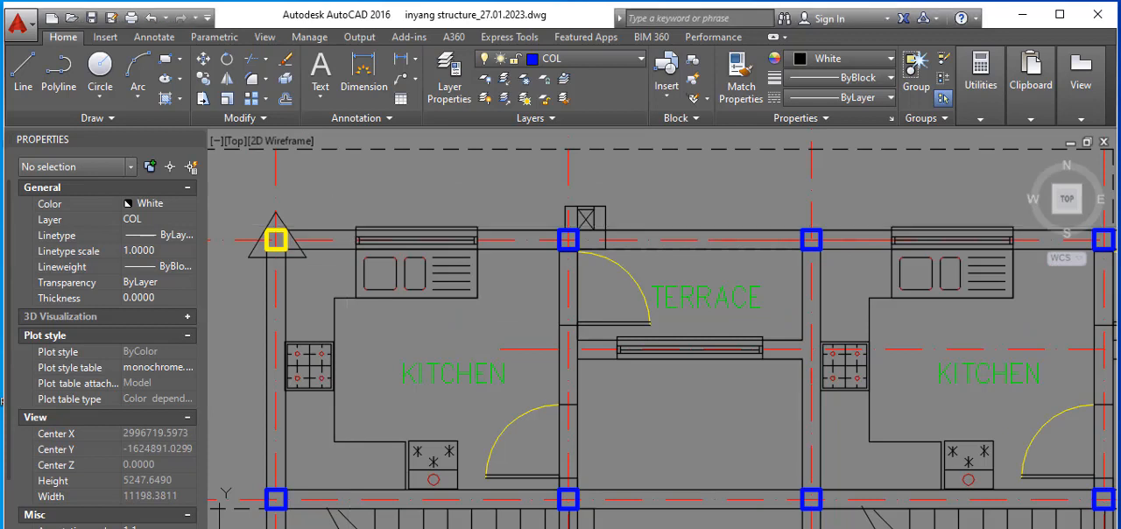
pyautogui.click(328, 204)
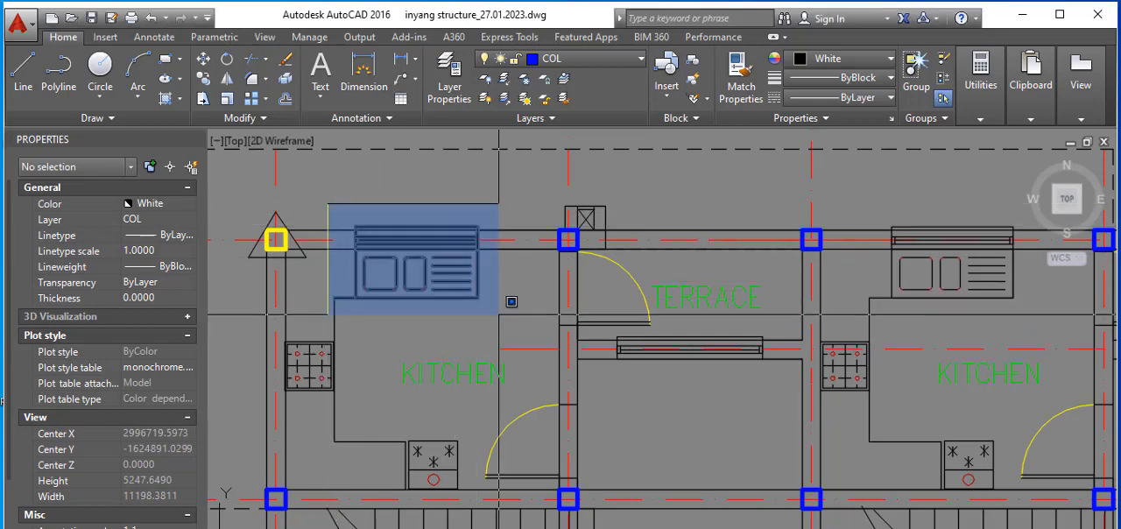
pyautogui.click(498, 314)
pyautogui.press('Delete')
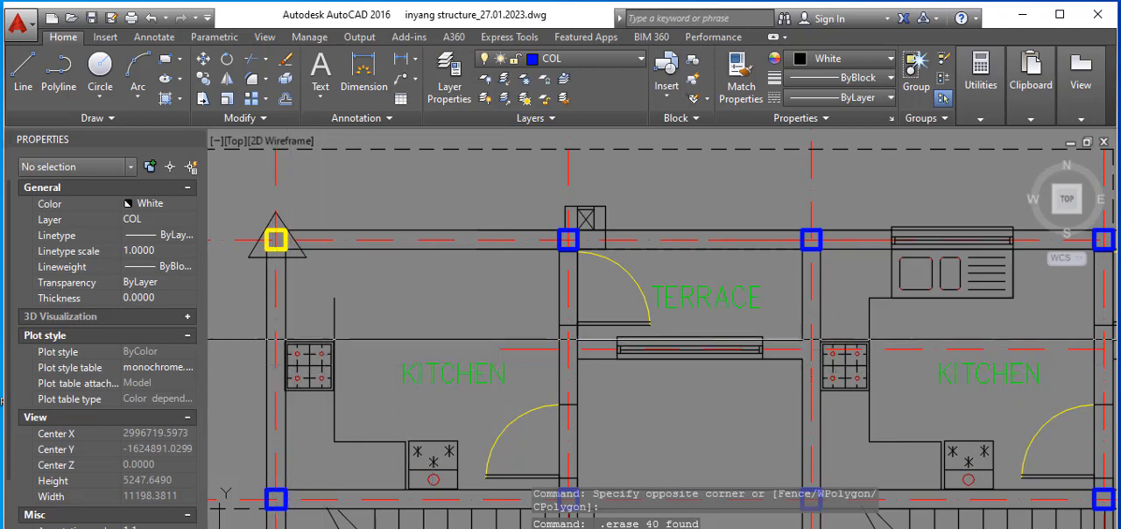
pyautogui.click(431, 337)
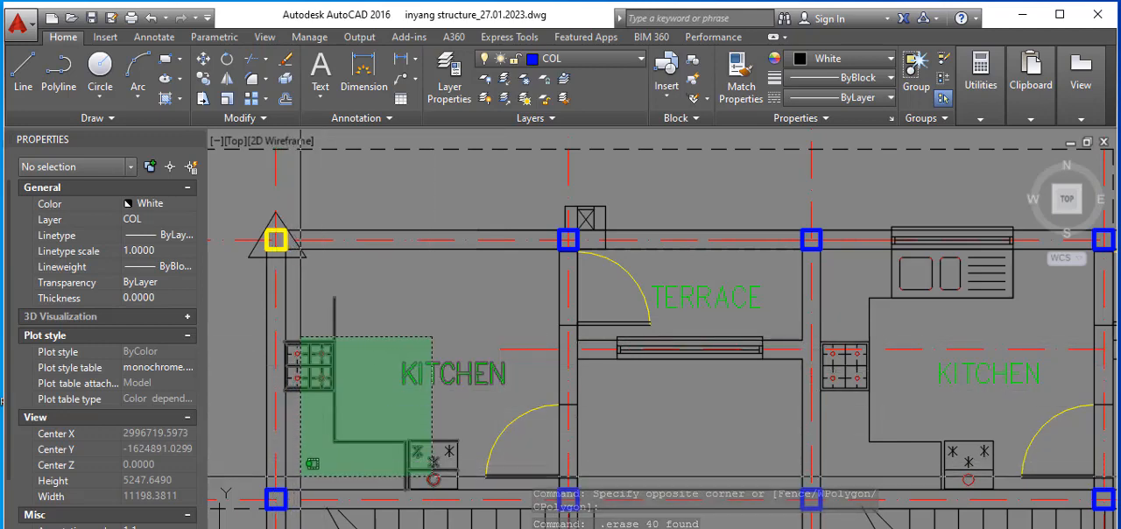
pyautogui.click(301, 478)
pyautogui.press('Delete')
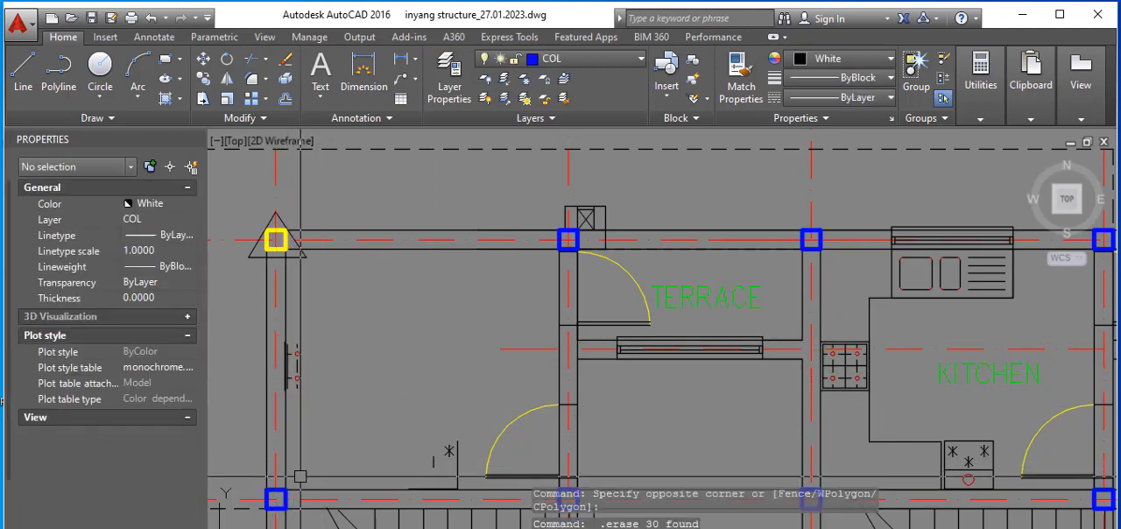
# Step: Erase the leftover cooker lines beside grid B and the remaining appliance lines near grid 6 in the same kitchen
pyautogui.scroll(-2, 288, 277)
pyautogui.scroll(2, 256, 302)
pyautogui.click(254, 296)
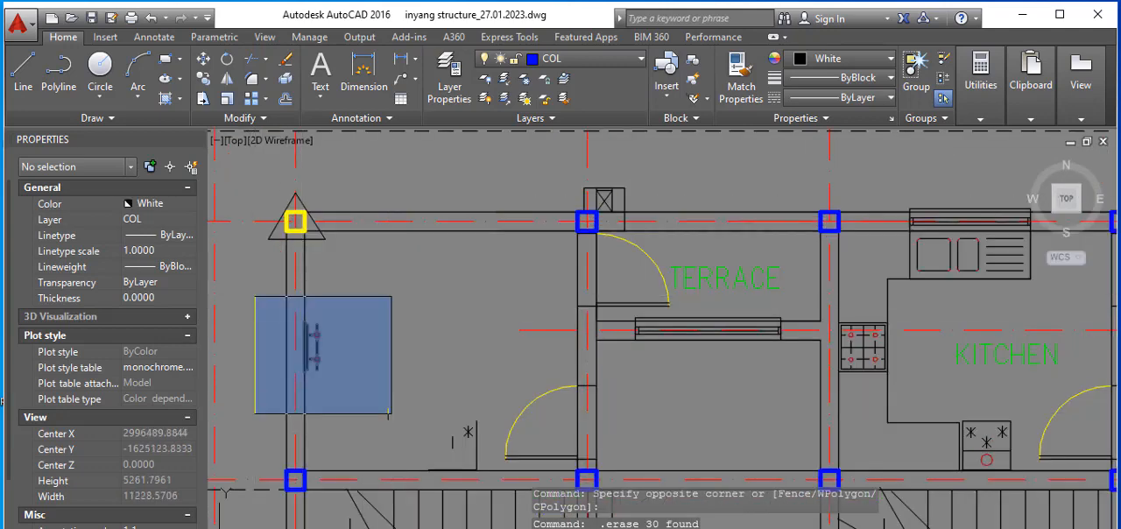
pyautogui.click(390, 413)
pyautogui.press('Delete')
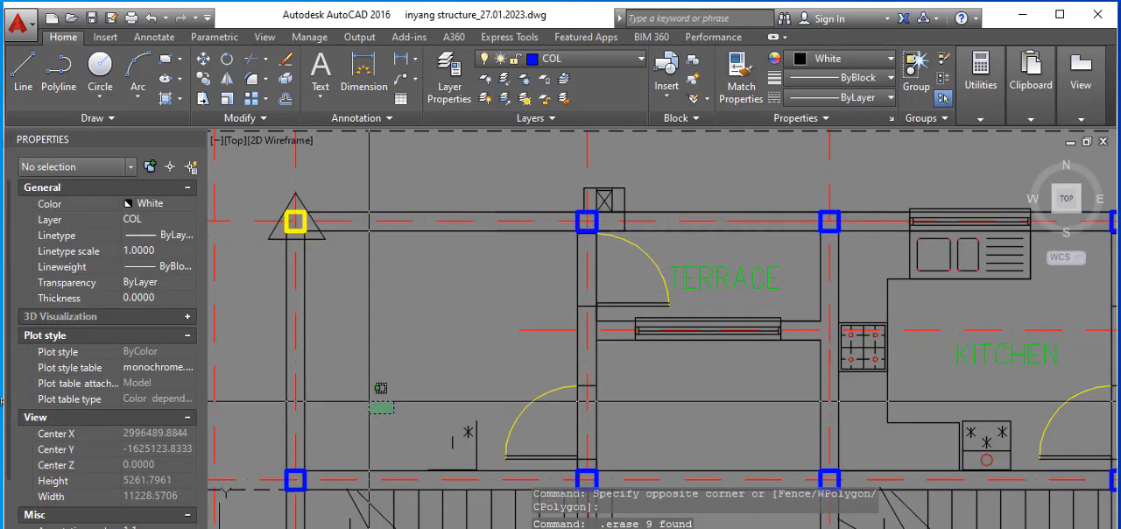
pyautogui.click(353, 379)
pyautogui.click(487, 477)
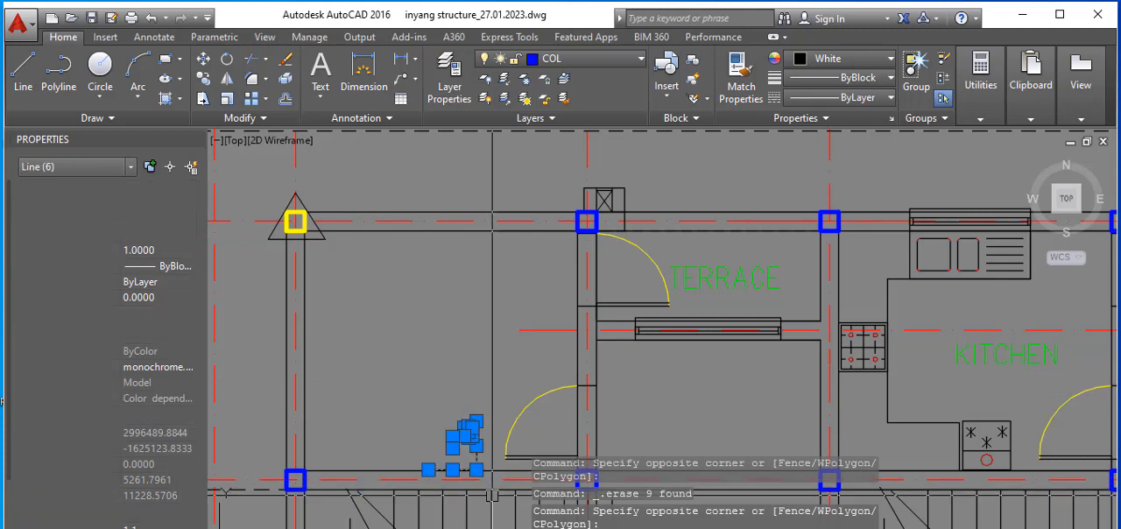
pyautogui.press('Delete')
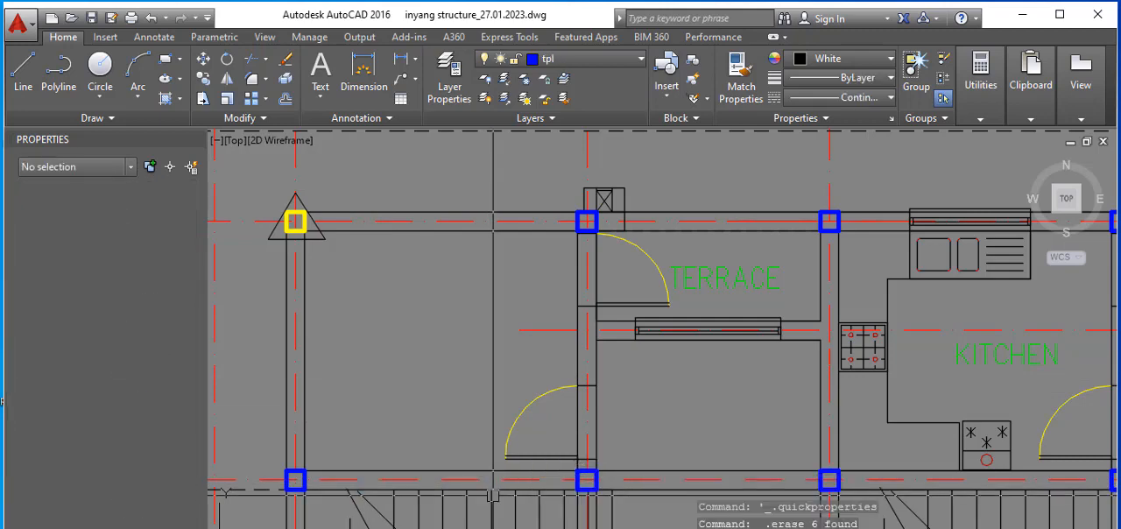
# Step: Erase the kitchen door near grids D and 6, plus the door and TERRACE label of the adjoining terrace
pyautogui.scroll(-2, 433, 335)
pyautogui.click(449, 355)
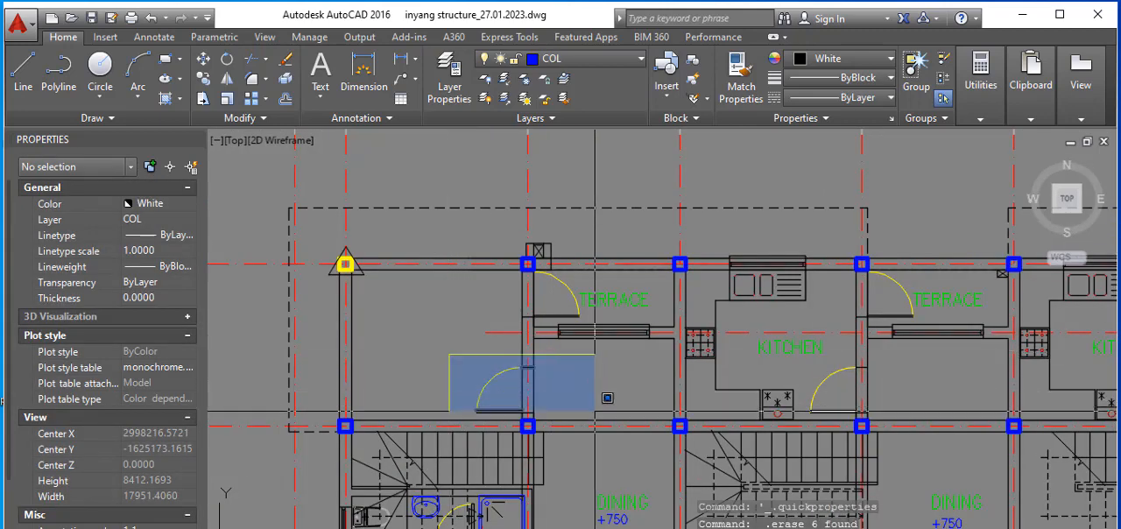
pyautogui.click(575, 418)
pyautogui.press('Delete')
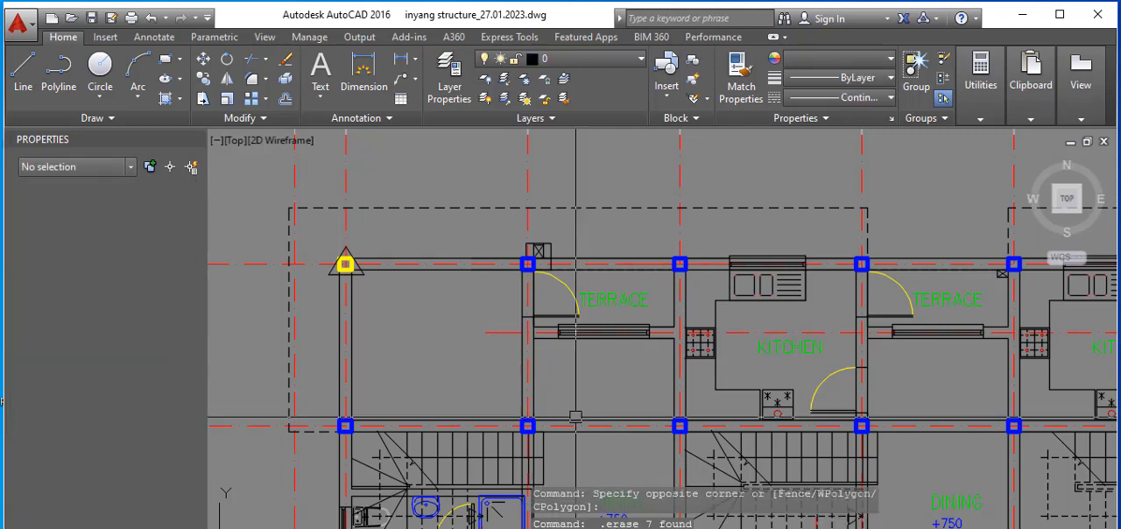
pyautogui.scroll(2, 550, 264)
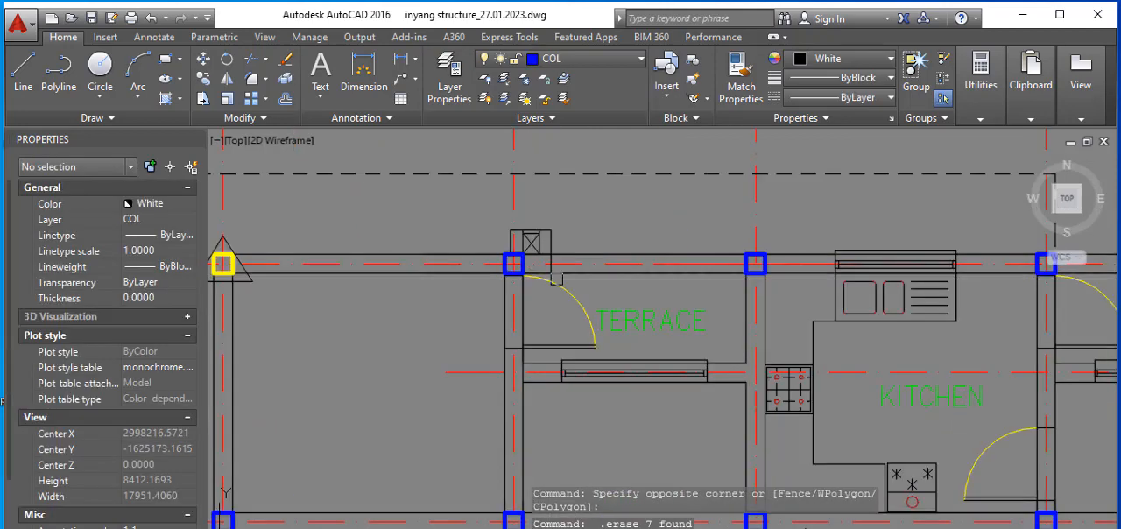
pyautogui.click(618, 291)
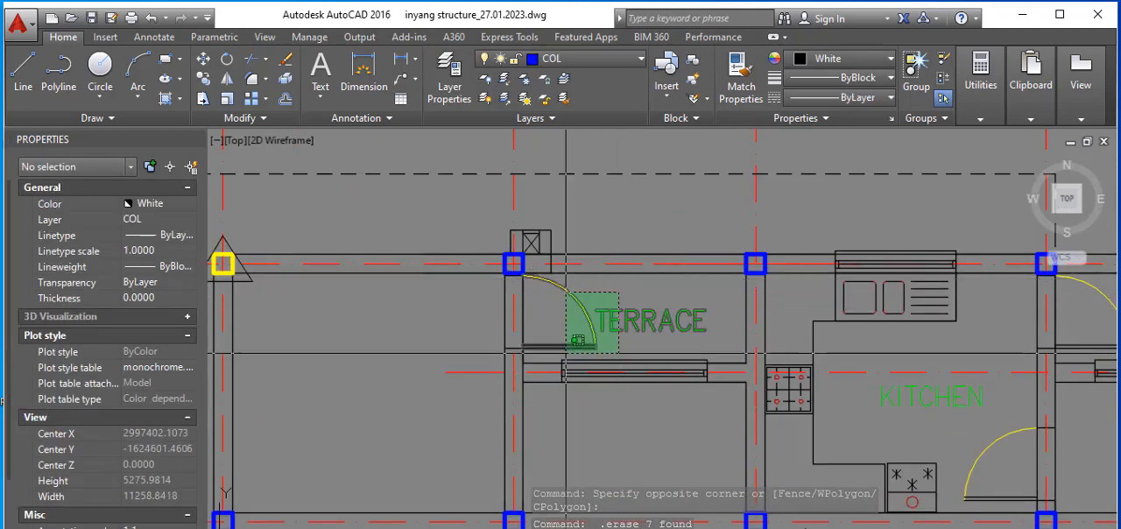
pyautogui.click(565, 353)
pyautogui.press('Delete')
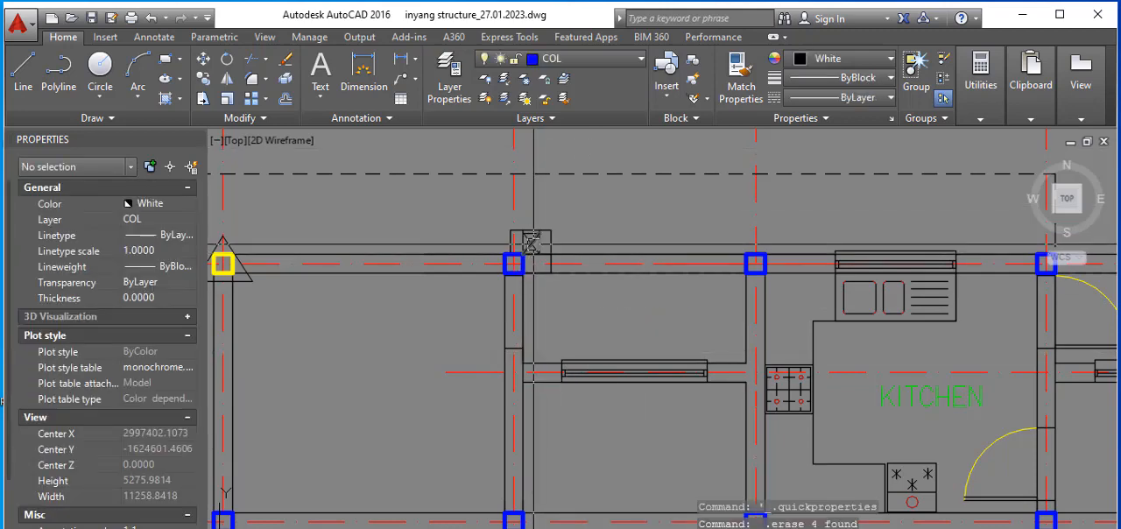
# Step: Erase the door opening lines on grid D and the window in the terrace wall between grids D and E
pyautogui.scroll(2, 531, 250)
pyautogui.scroll(-2, 525, 262)
pyautogui.click(479, 280)
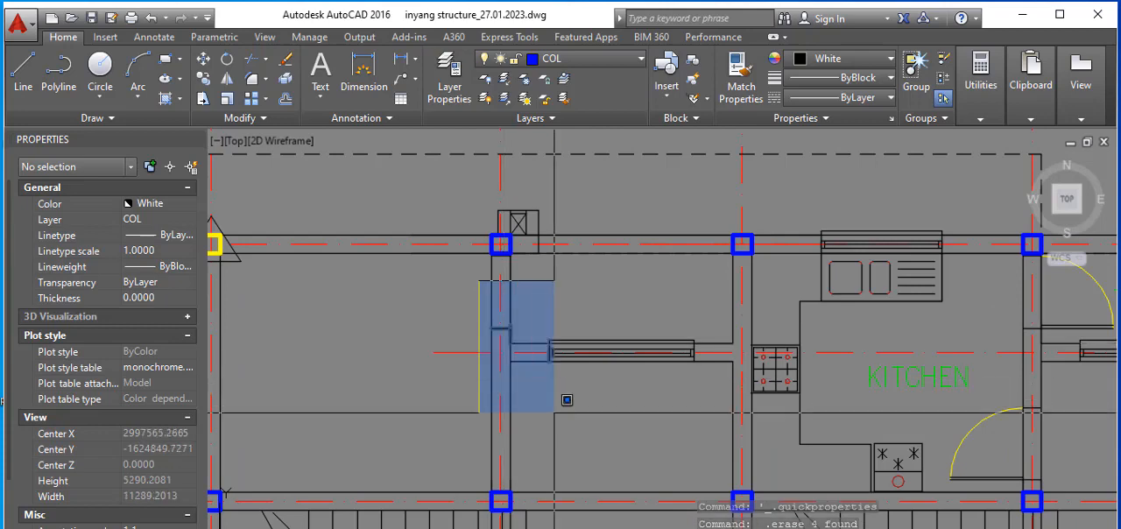
pyautogui.click(554, 411)
pyautogui.scroll(2, 517, 339)
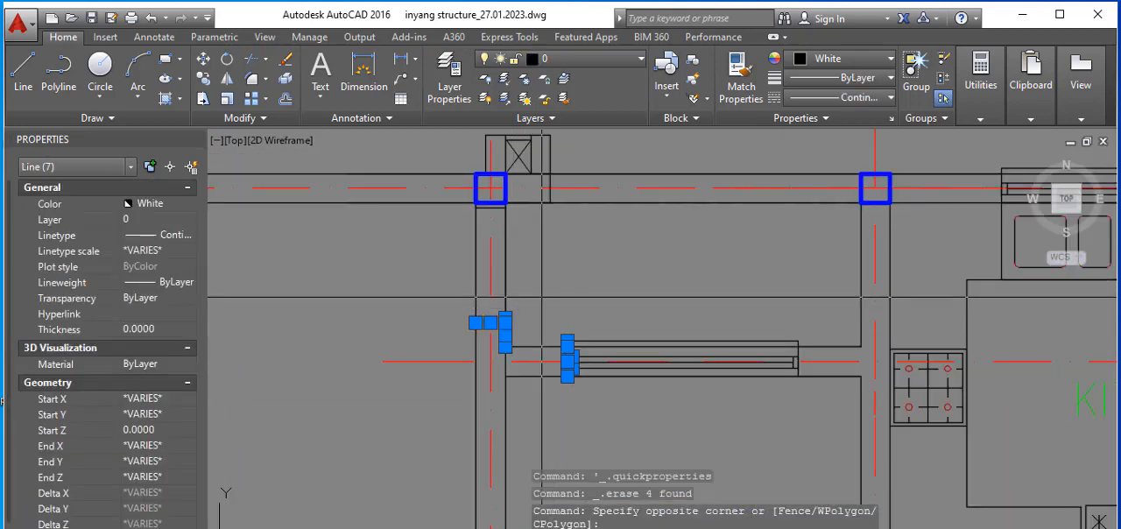
pyautogui.click(542, 296)
pyautogui.click(892, 412)
pyautogui.press('Delete')
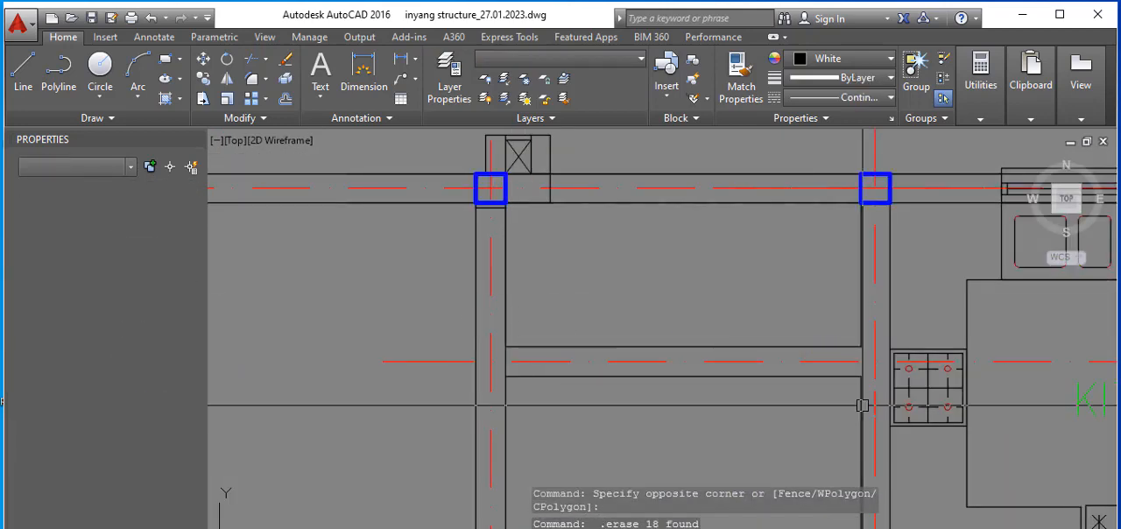
# Step: Erase the window and sink from the kitchen between grids E and G
pyautogui.scroll(-5, 863, 406)
pyautogui.scroll(4, 578, 244)
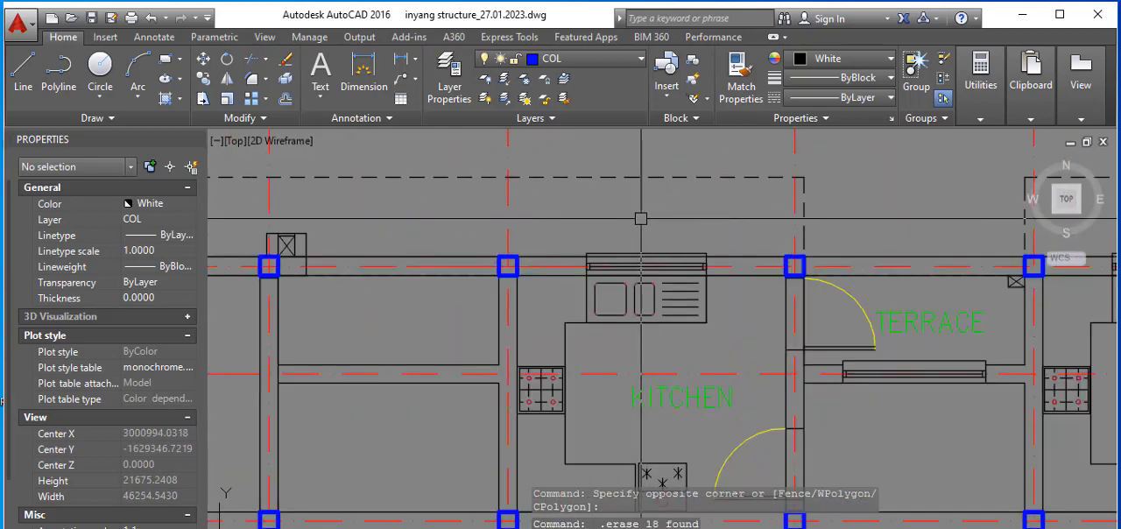
pyautogui.click(578, 244)
pyautogui.click(740, 379)
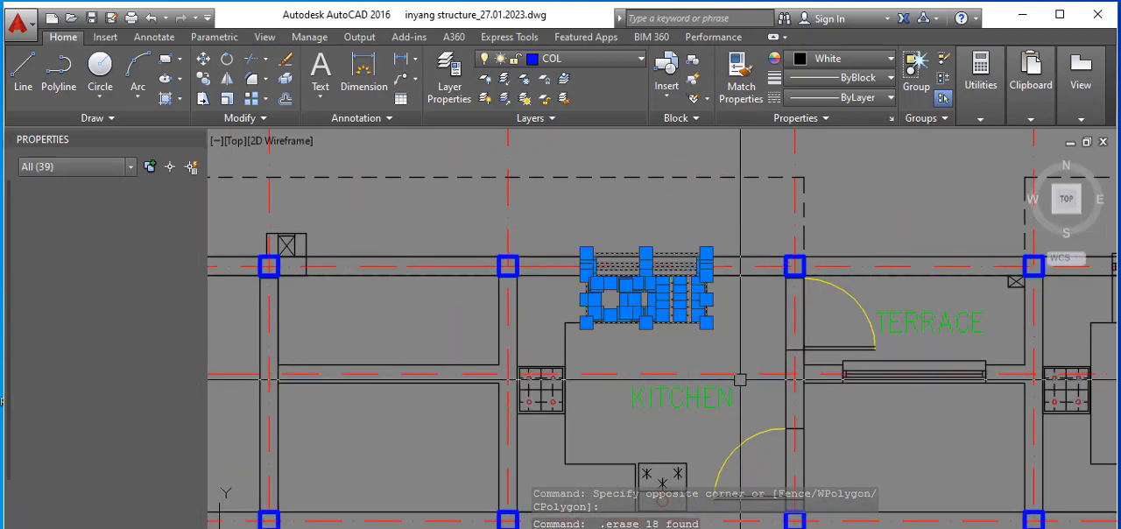
pyautogui.press('Delete')
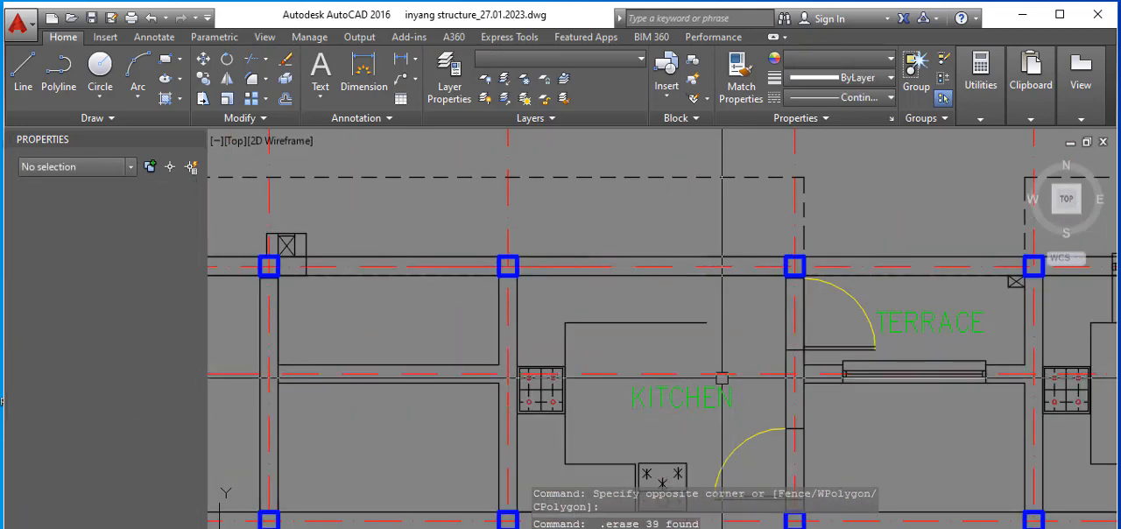
# Step: Compare the upper floor plans with the cleaned ground floor plan, examining its walls, columns and overhangs around grids A, B, 6 and 8
pyautogui.scroll(-10, 722, 378)
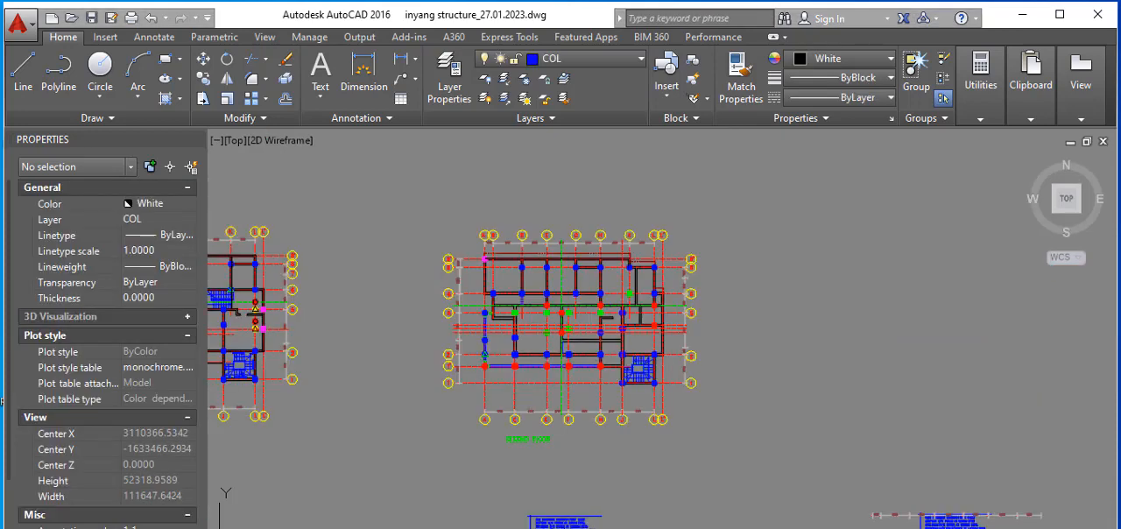
pyautogui.scroll(-3, 760, 401)
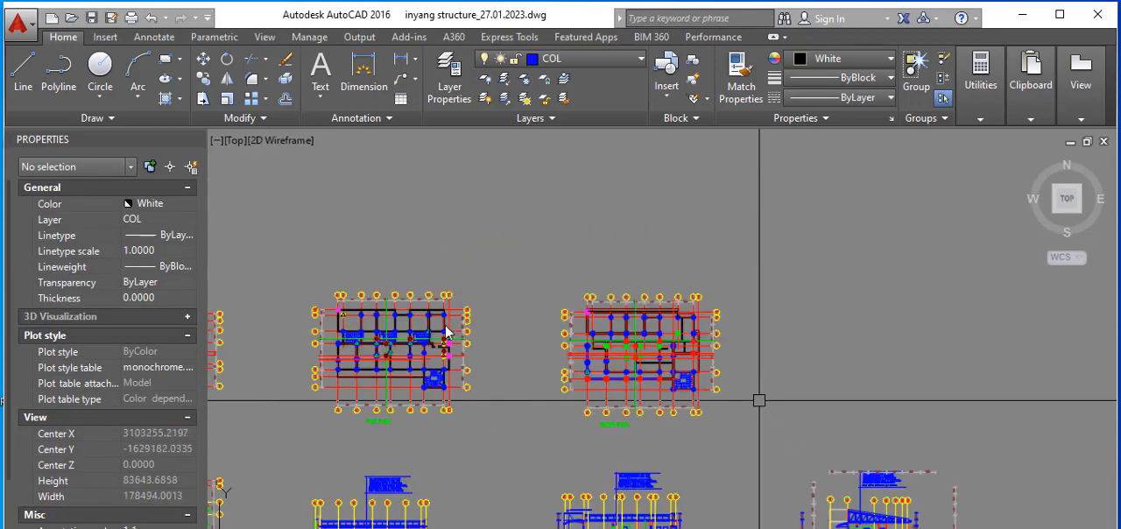
pyautogui.scroll(-2, 368, 317)
pyautogui.scroll(6, 405, 345)
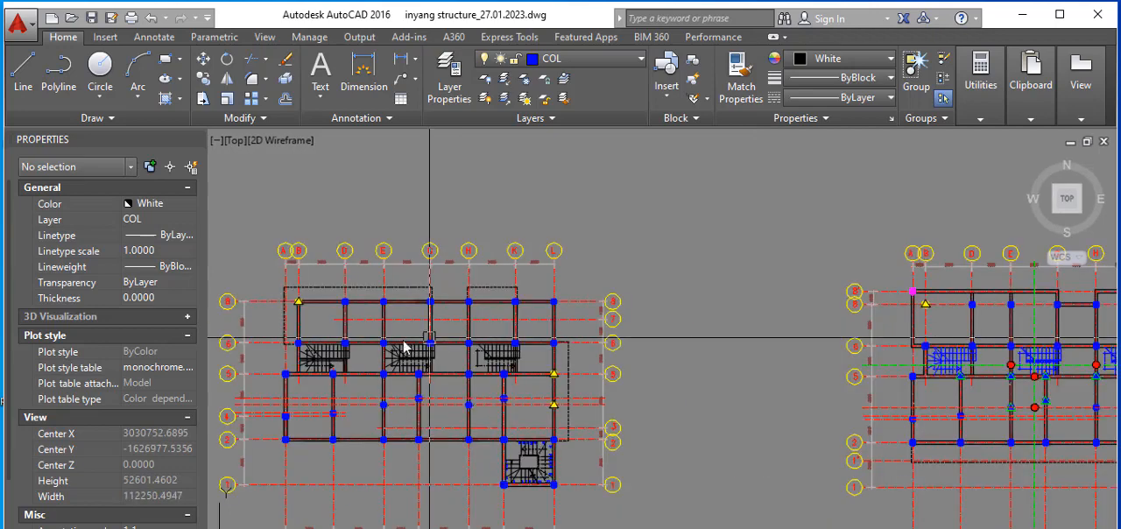
pyautogui.scroll(2, 399, 313)
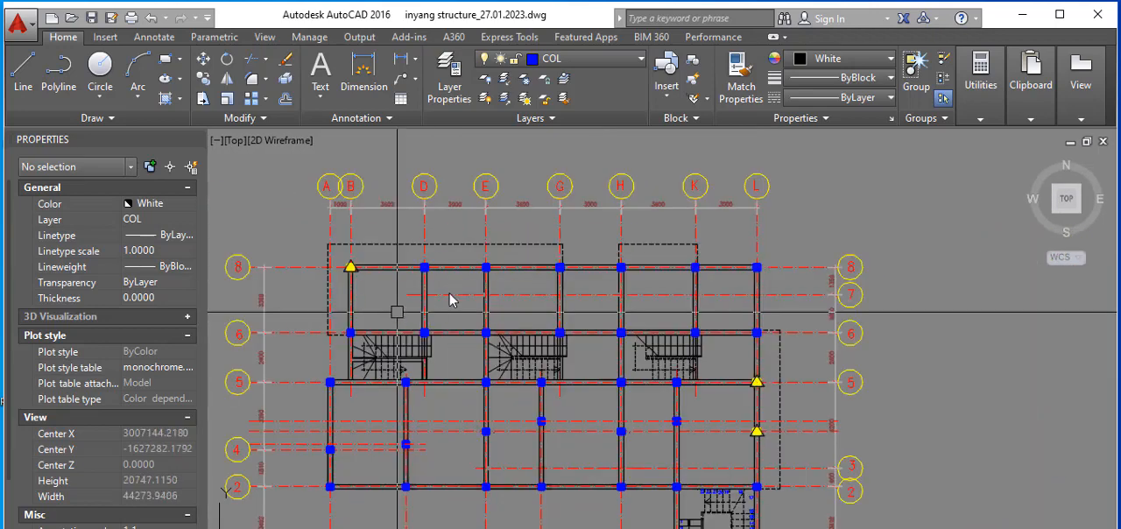
pyautogui.scroll(2, 455, 300)
pyautogui.scroll(-2, 432, 294)
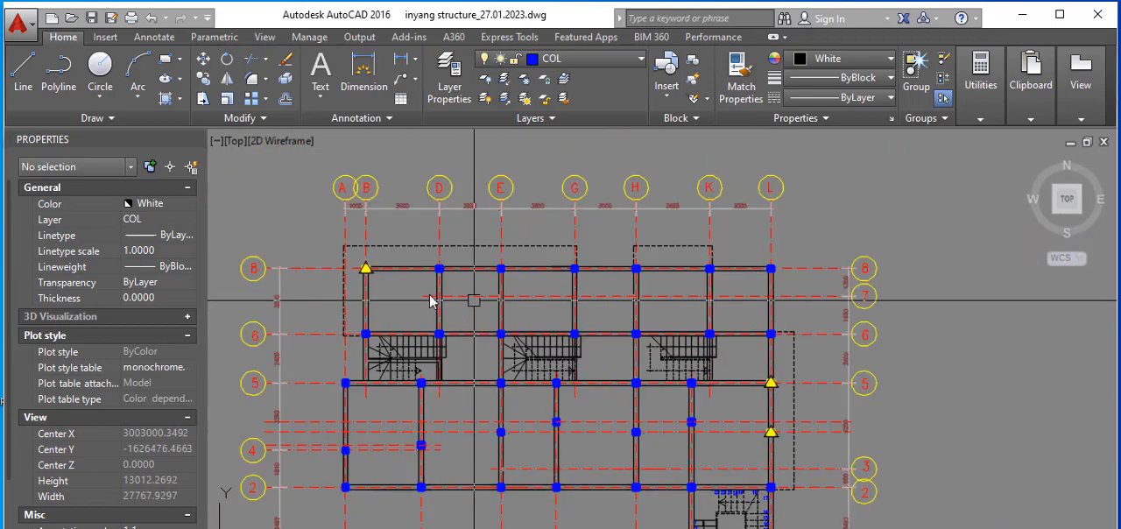
pyautogui.scroll(2, 402, 296)
pyautogui.scroll(-2, 407, 277)
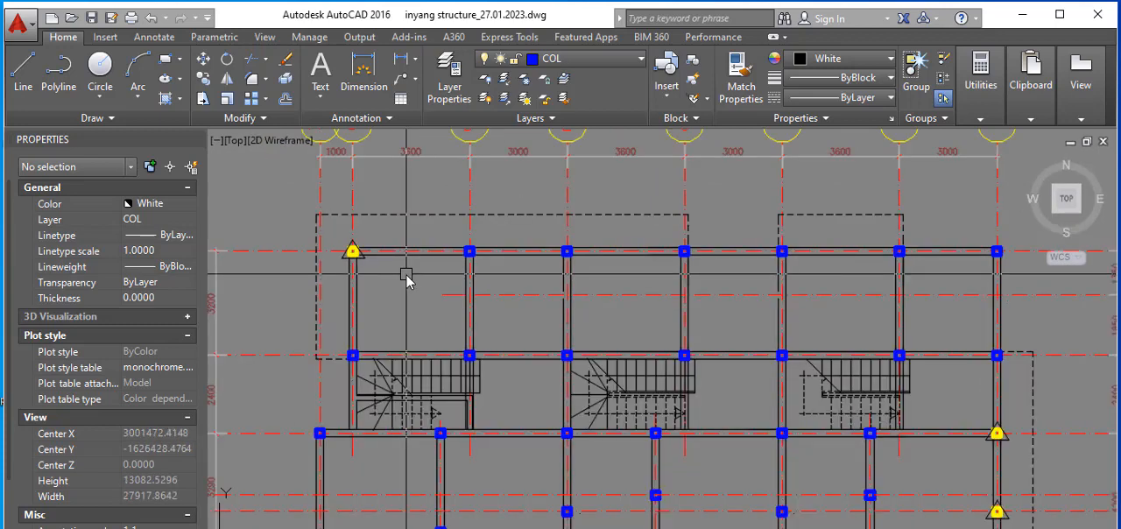
pyautogui.scroll(-4, 426, 275)
pyautogui.scroll(4, 480, 277)
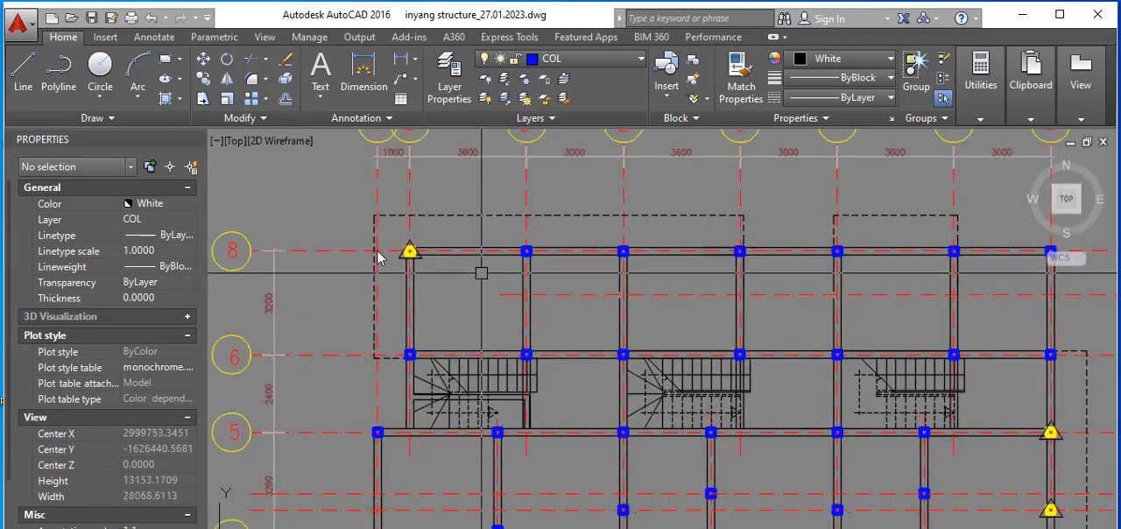
# Step: Examine the ground floor plan's walls, columns and dashed overhang outlines, comparing them with the upper floor around grids A, B and 8
pyautogui.scroll(-2, 477, 270)
pyautogui.scroll(2, 525, 298)
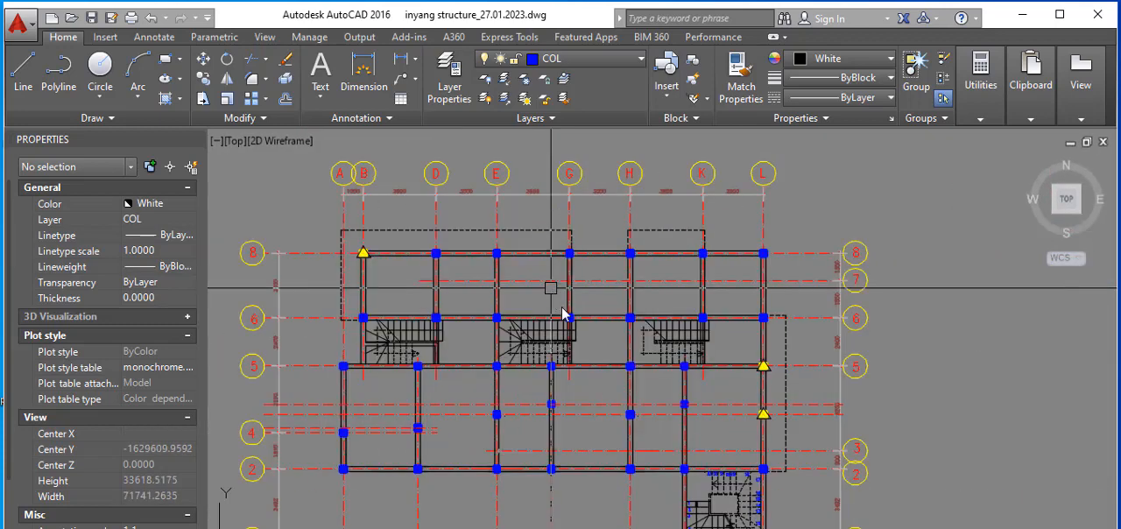
pyautogui.scroll(-2, 532, 317)
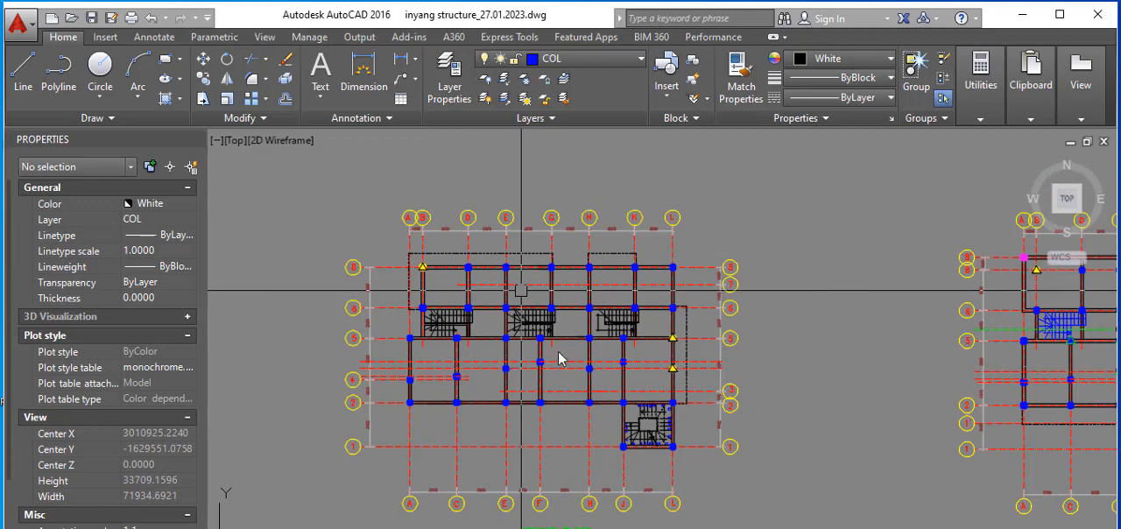
pyautogui.scroll(2, 464, 295)
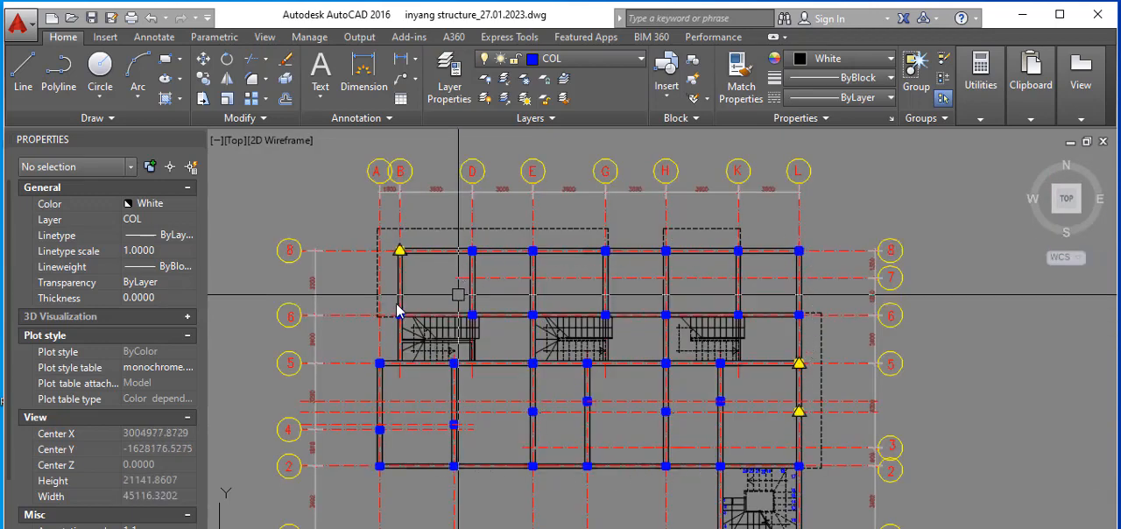
pyautogui.scroll(-2, 452, 267)
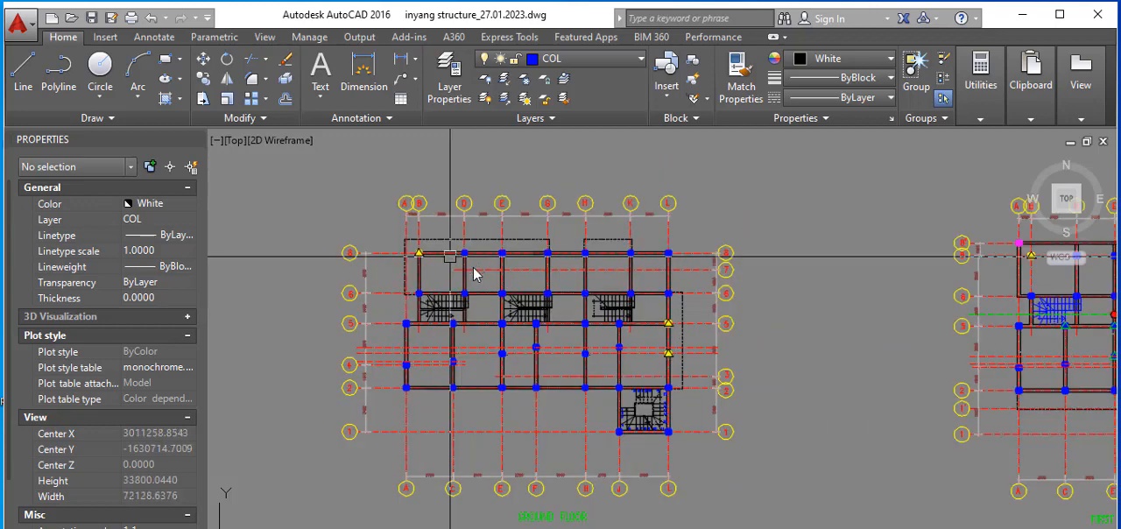
pyautogui.scroll(4, 474, 274)
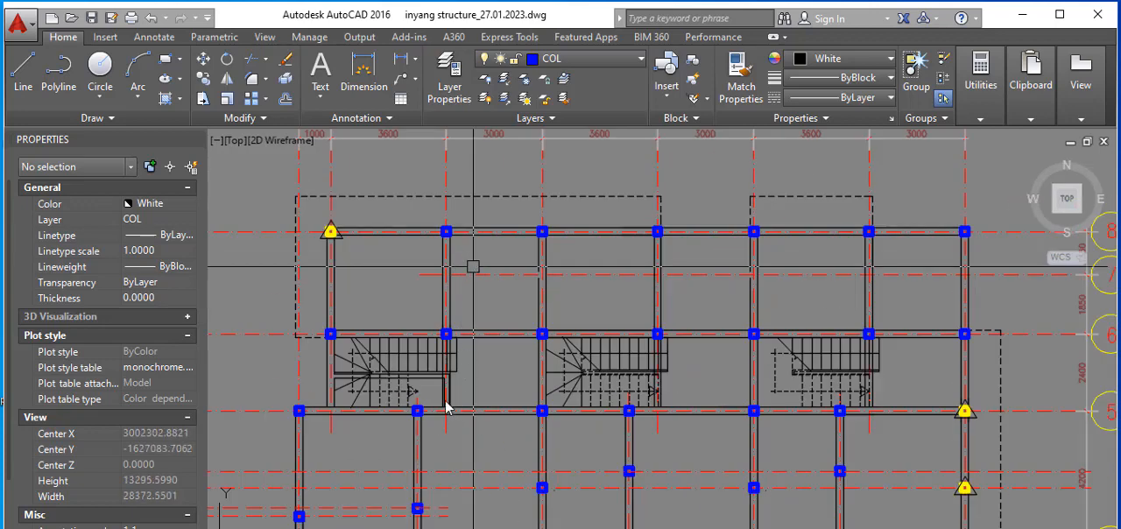
pyautogui.scroll(2, 575, 307)
pyautogui.scroll(-5, 563, 318)
pyautogui.scroll(1, 715, 296)
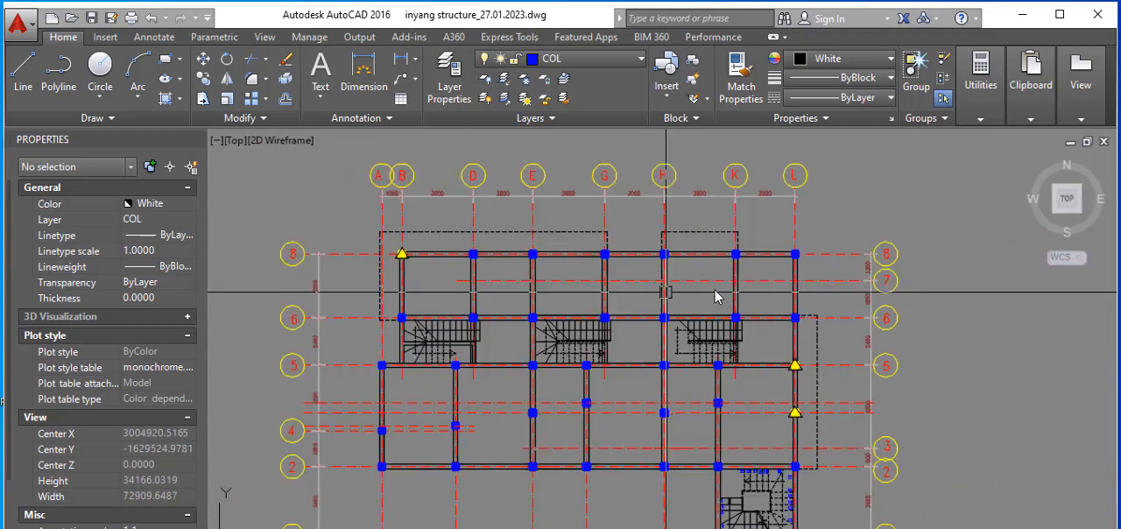
pyautogui.scroll(2, 447, 256)
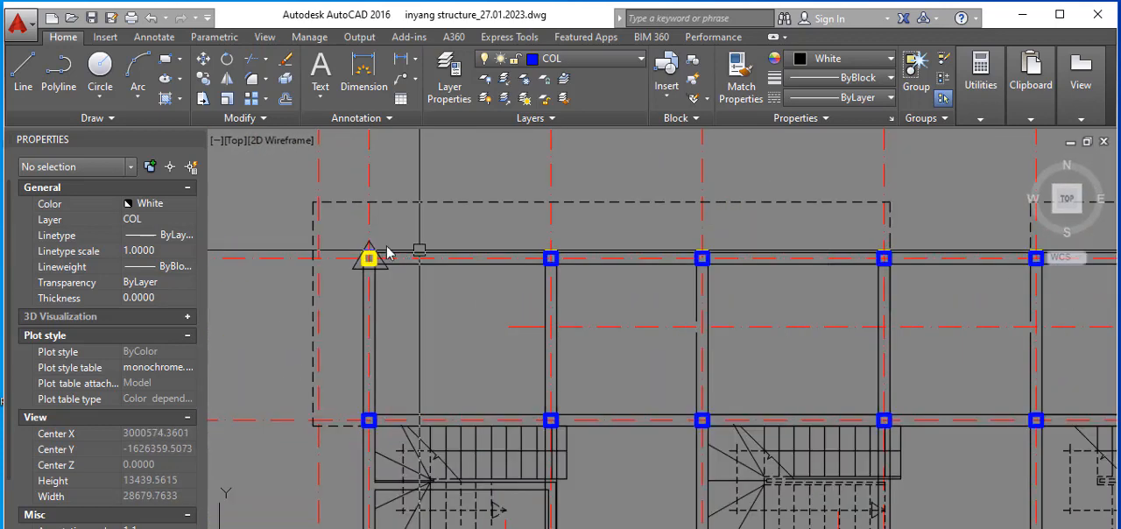
pyautogui.scroll(2, 379, 274)
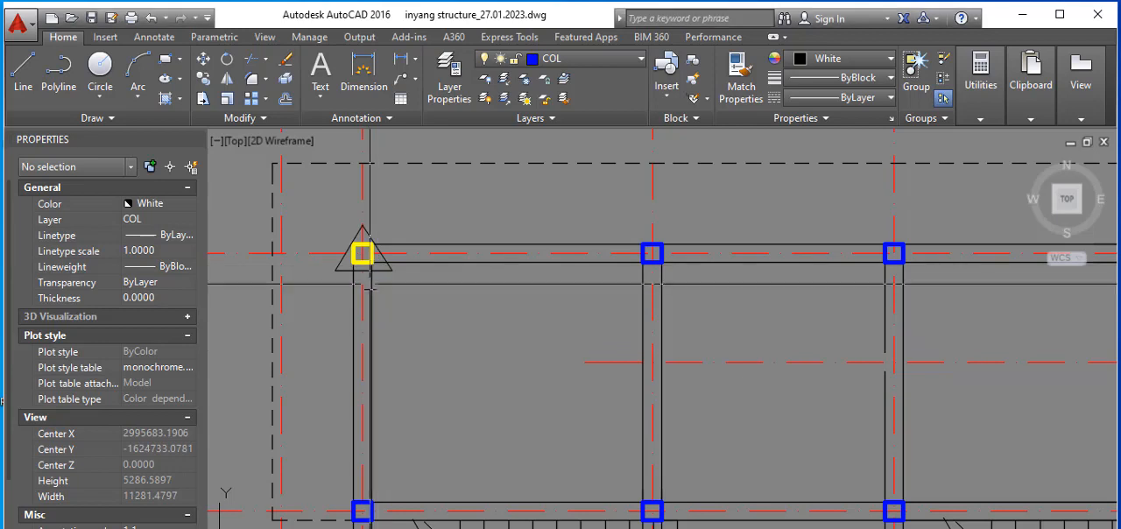
pyautogui.click(370, 277)
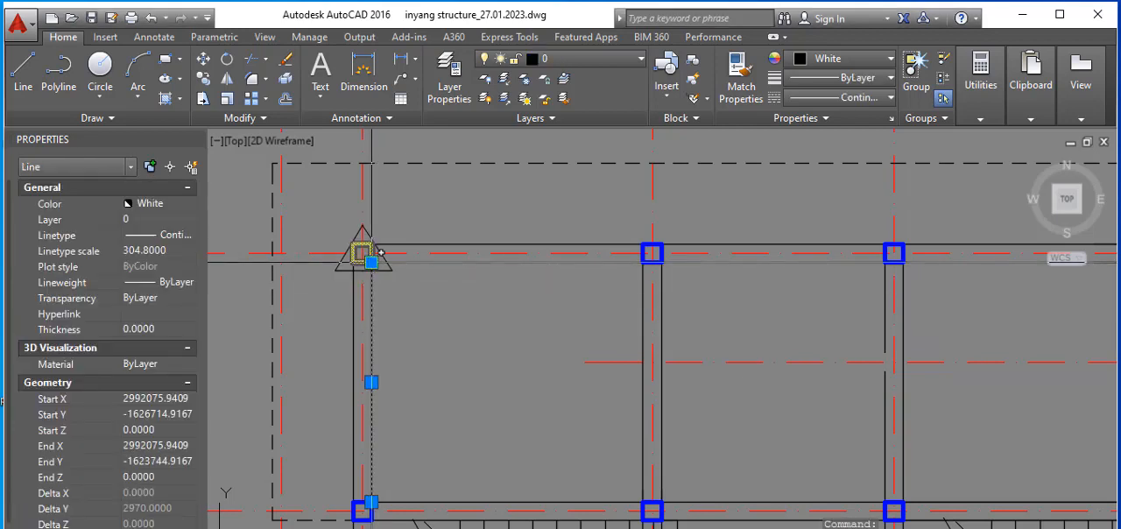
pyautogui.click(381, 270)
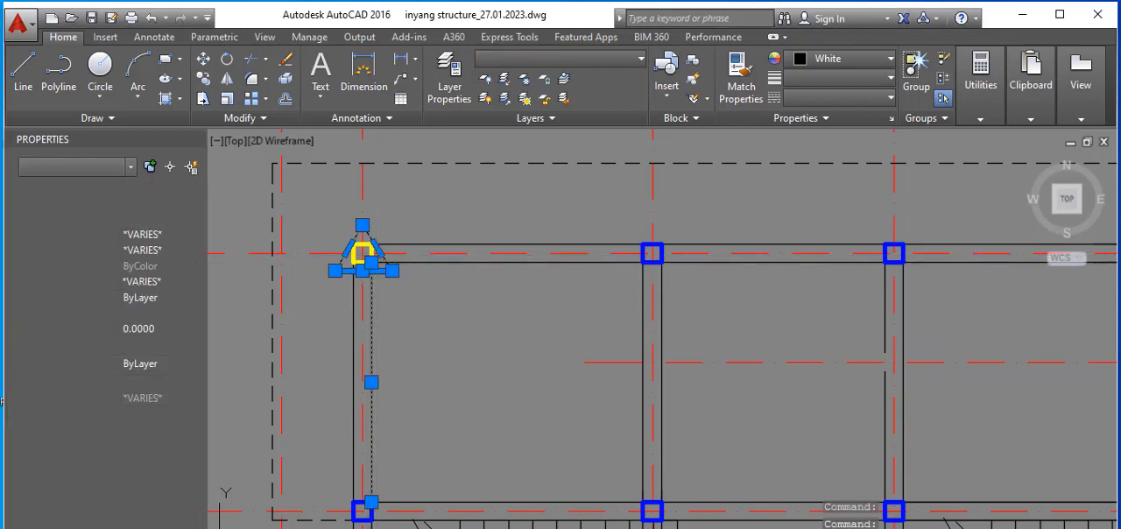
pyautogui.press('Escape')
pyautogui.press('Escape')
# Step: Stretch both wall lines on grid B past the yellow column at grid 8 to the dashed overhang outline
pyautogui.click(372, 298)
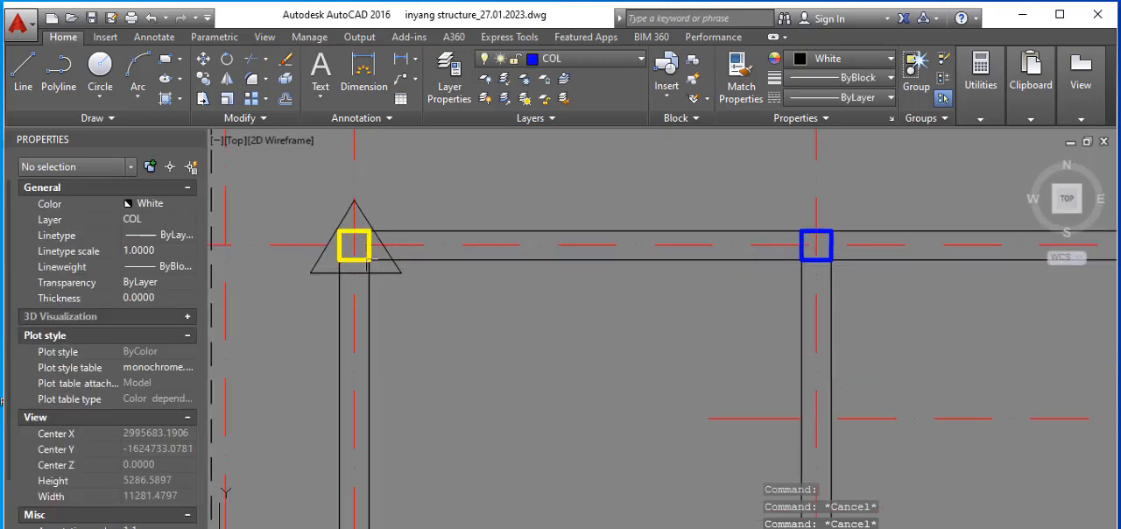
pyautogui.scroll(2, 375, 298)
pyautogui.scroll(-3, 373, 305)
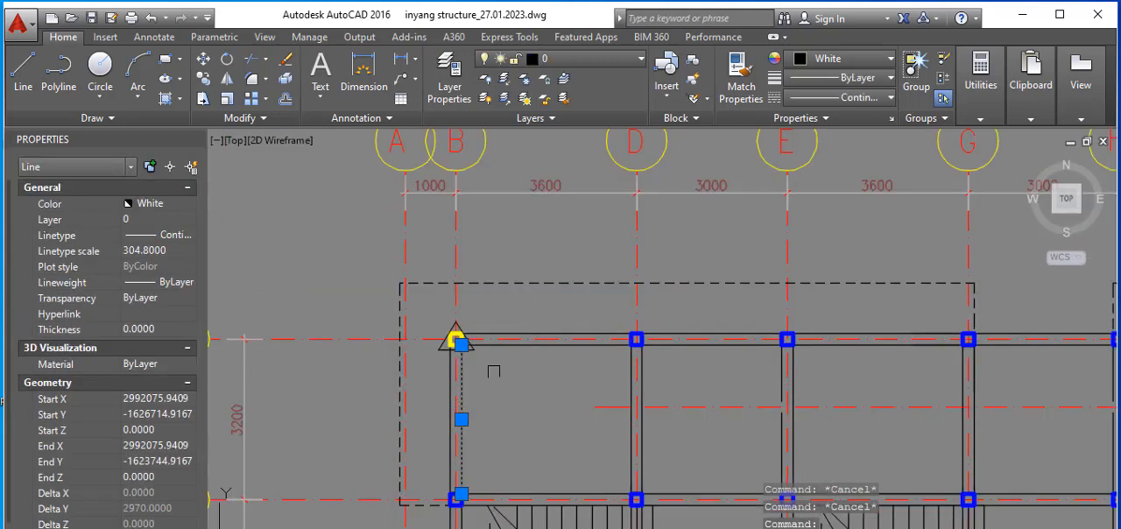
pyautogui.scroll(3, 442, 372)
pyautogui.click(441, 382)
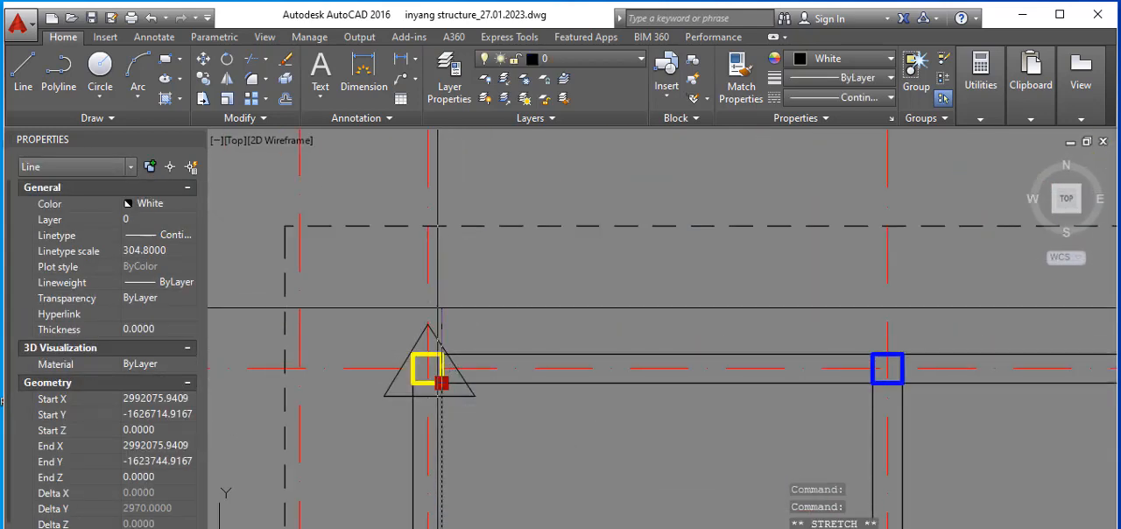
pyautogui.click(441, 226)
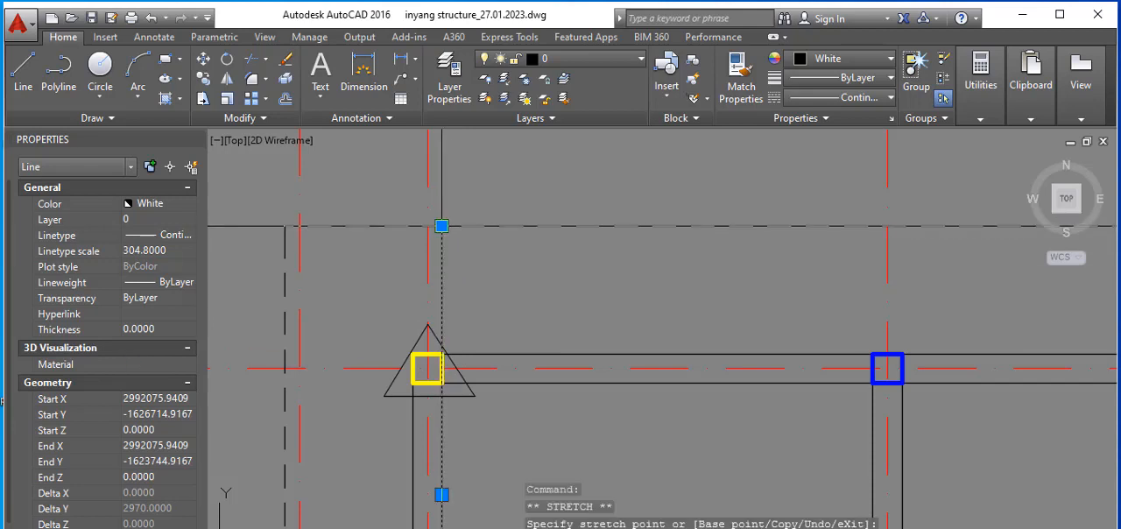
pyautogui.click(409, 419)
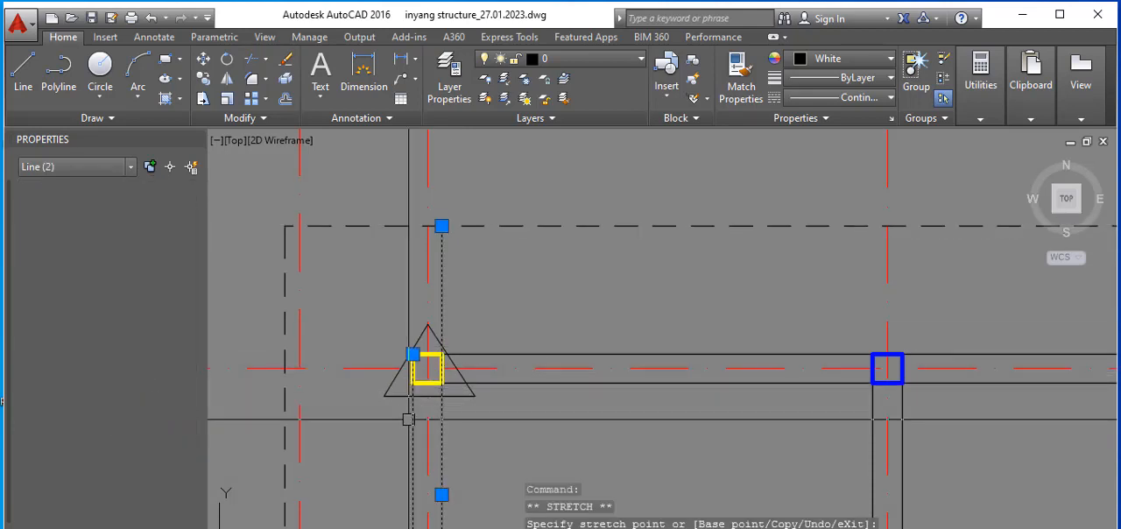
pyautogui.click(412, 354)
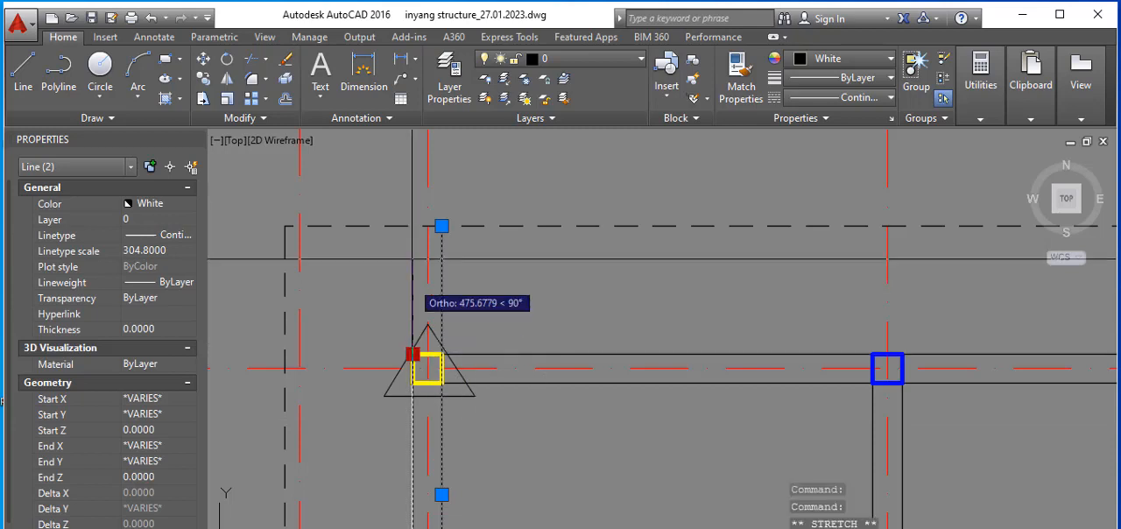
pyautogui.click(412, 226)
pyautogui.scroll(-3, 413, 238)
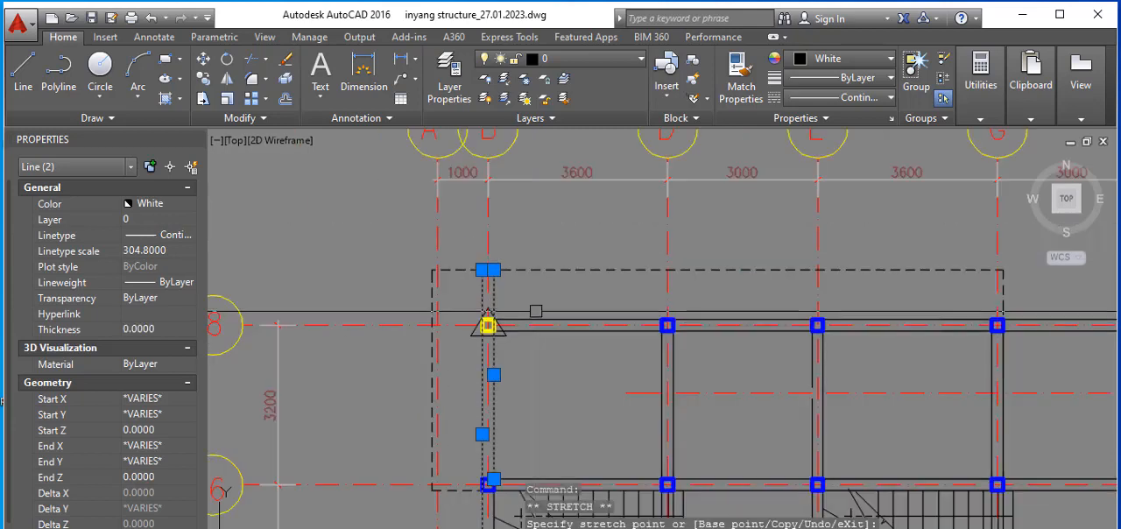
# Step: Stretch both wall lines on grid 8 past the grid B column to the dashed overhang outline beside grid A
pyautogui.scroll(3, 526, 342)
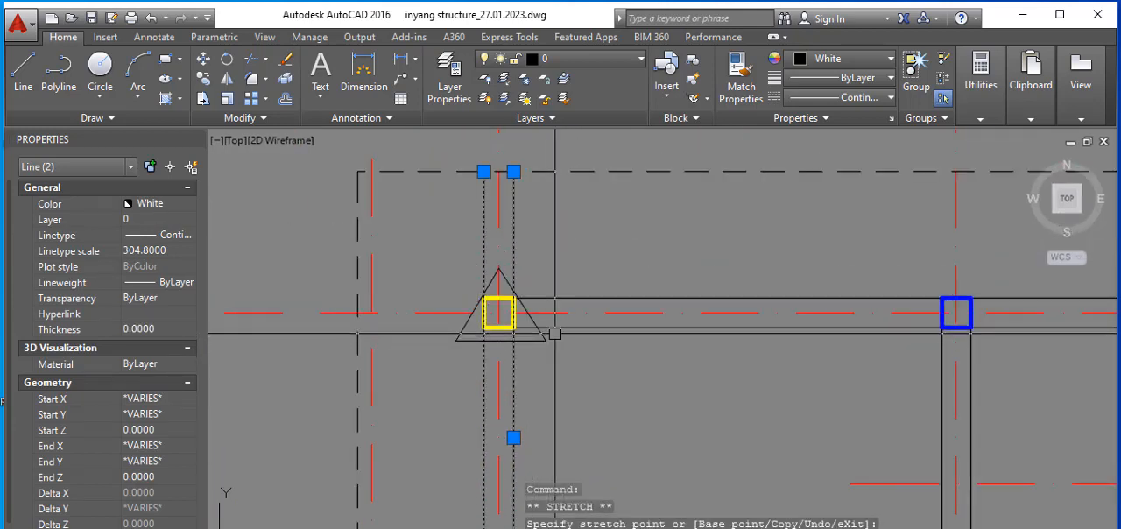
pyautogui.click(563, 329)
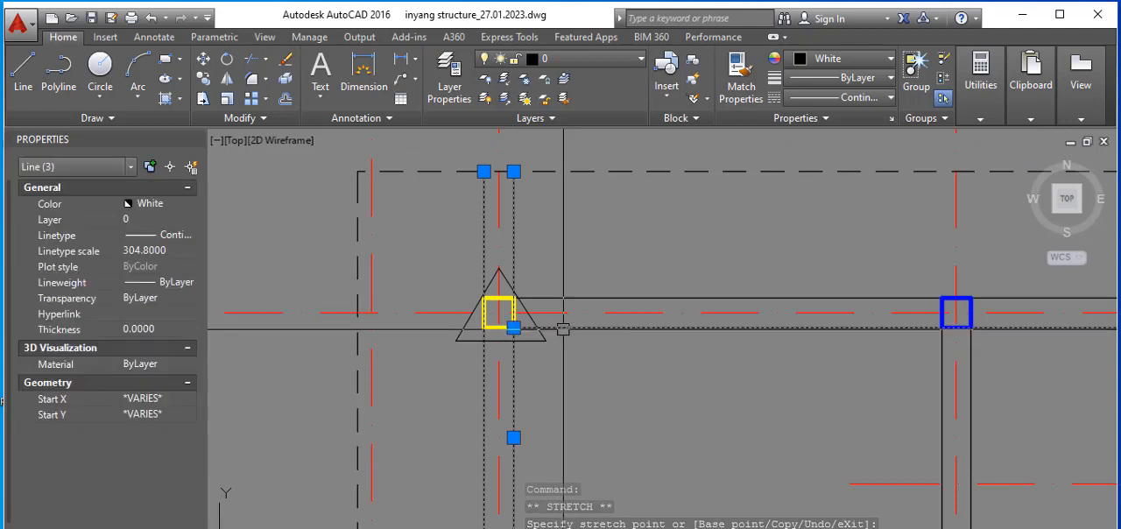
pyautogui.click(514, 328)
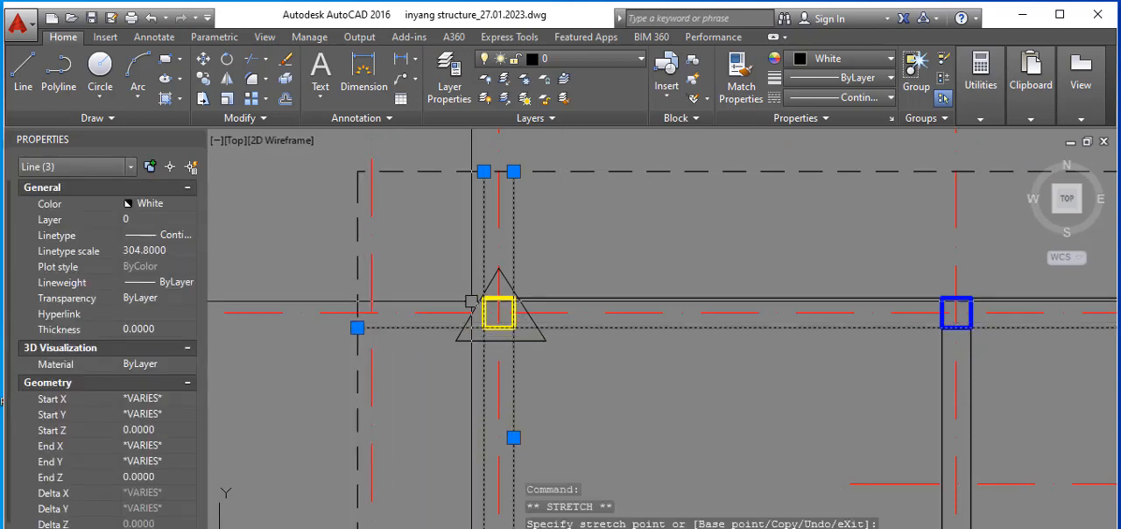
pyautogui.scroll(2, 514, 296)
pyautogui.click(513, 301)
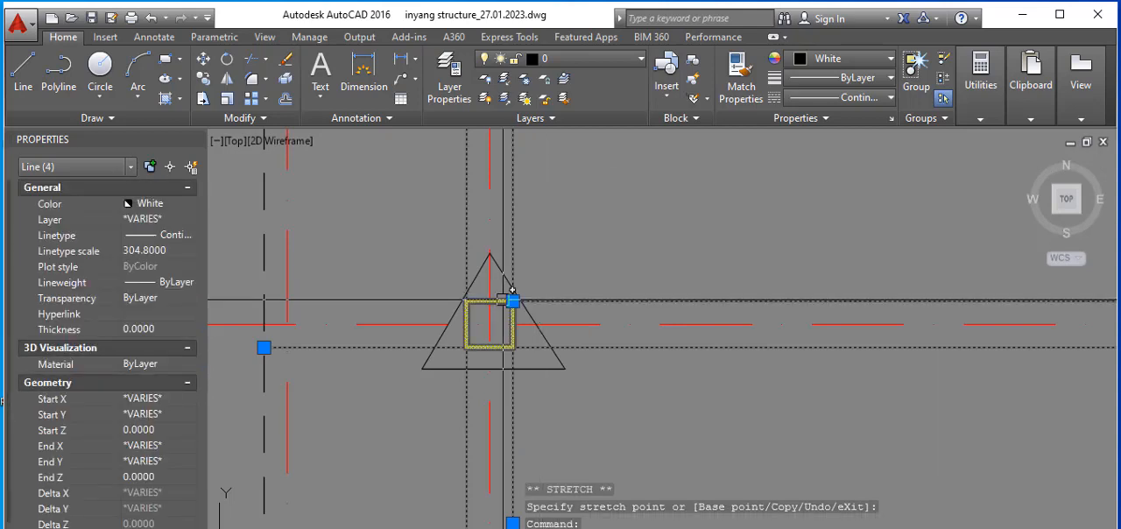
pyautogui.click(513, 300)
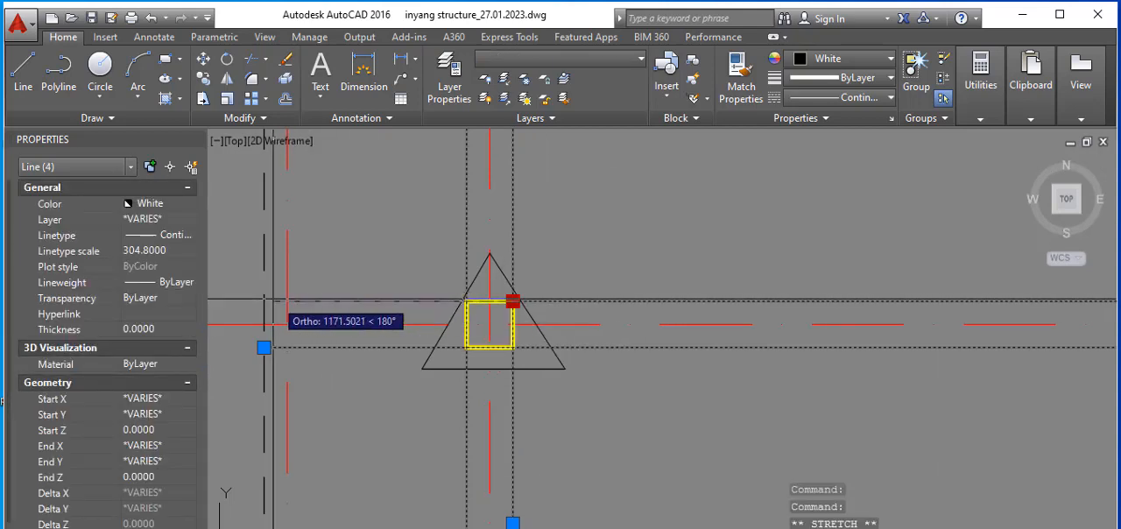
pyautogui.click(264, 301)
pyautogui.scroll(-5, 517, 298)
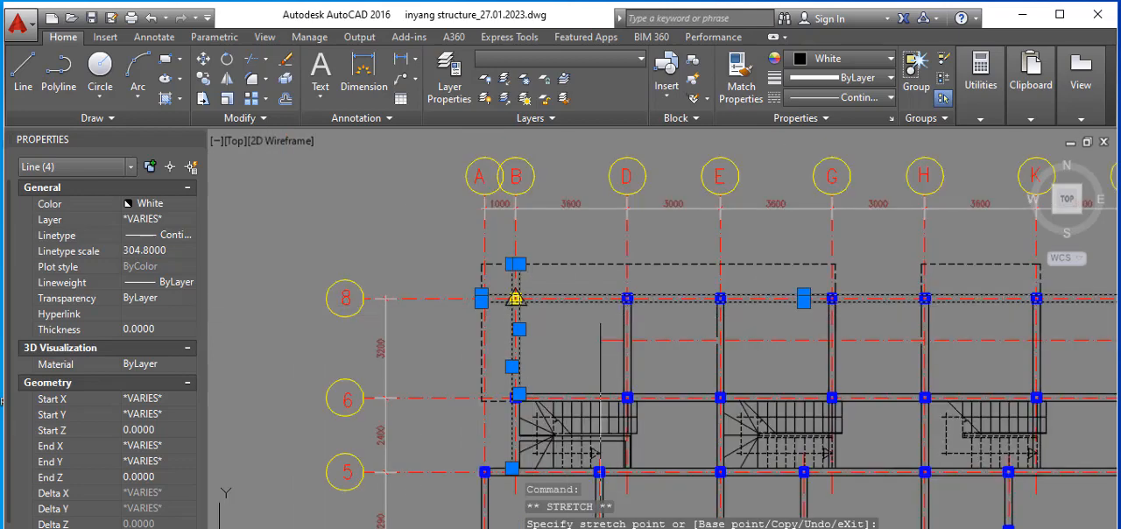
pyautogui.scroll(3, 648, 295)
pyautogui.press('Escape')
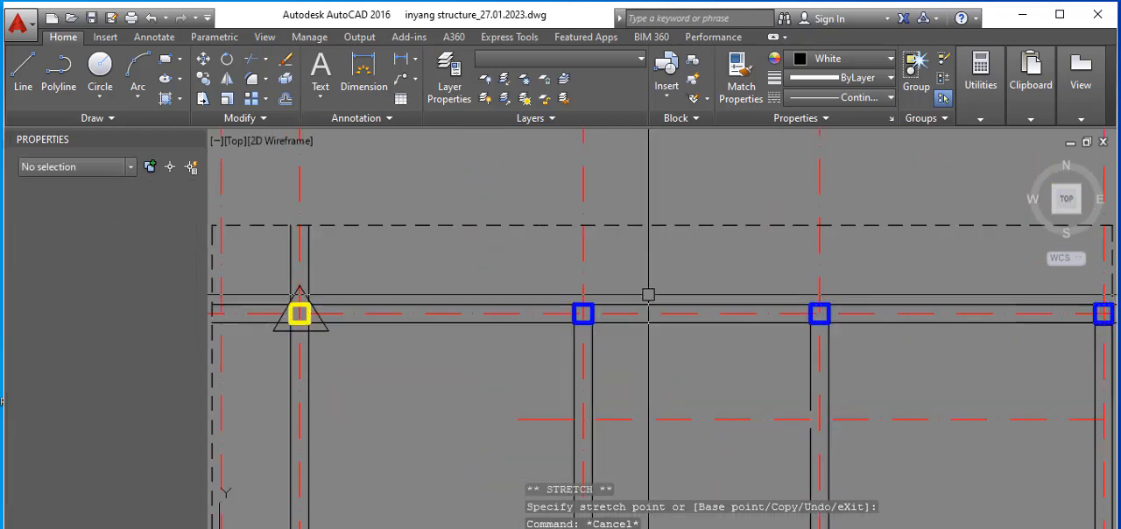
# Step: Extend both wall lines on grid D past grid 8 to the dashed overhang outline, using that outline as the boundary edge
pyautogui.write('ex')
pyautogui.press('Return')
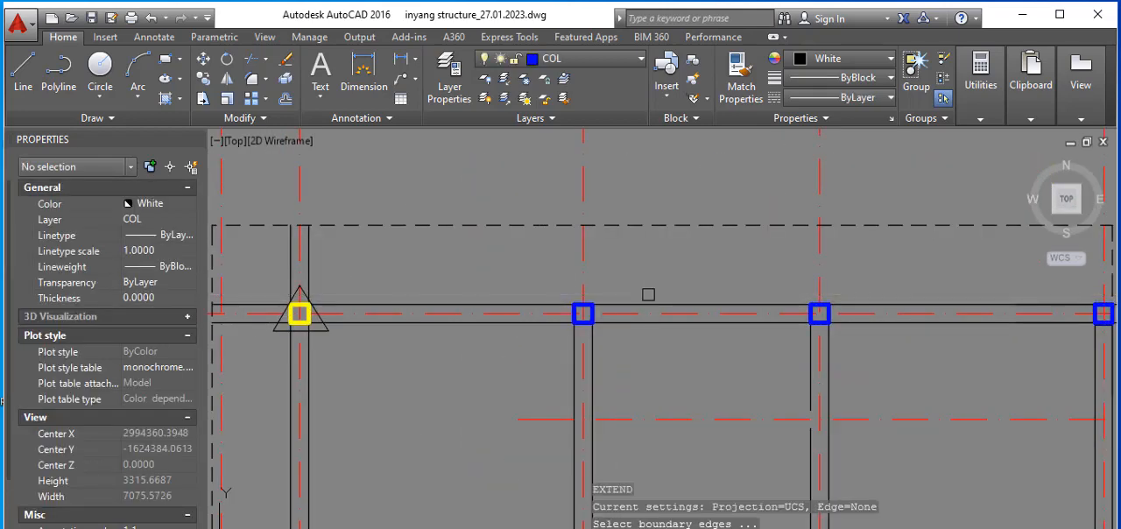
pyautogui.click(712, 225)
pyautogui.press('Return')
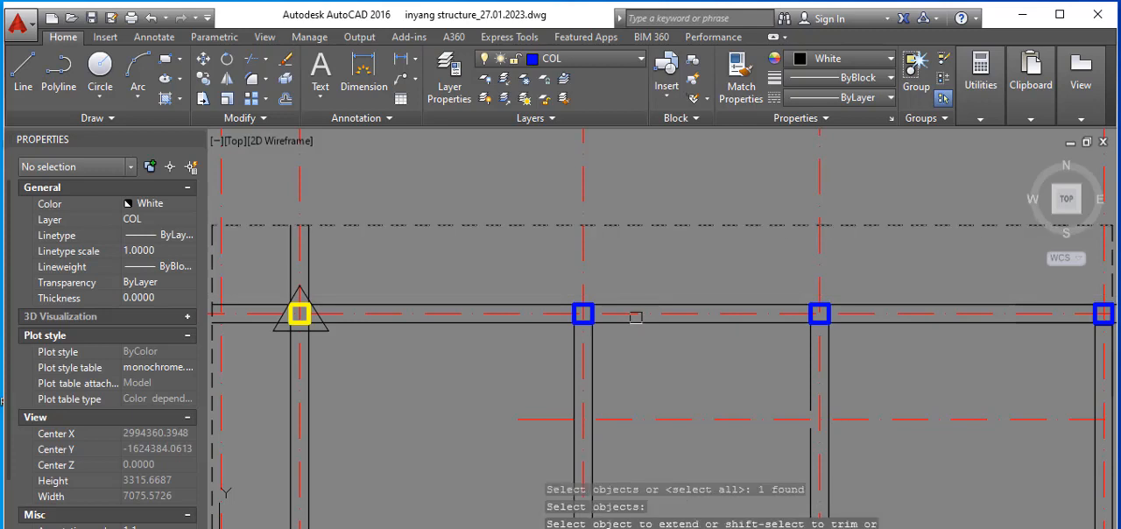
pyautogui.click(585, 345)
pyautogui.click(590, 343)
pyautogui.click(586, 339)
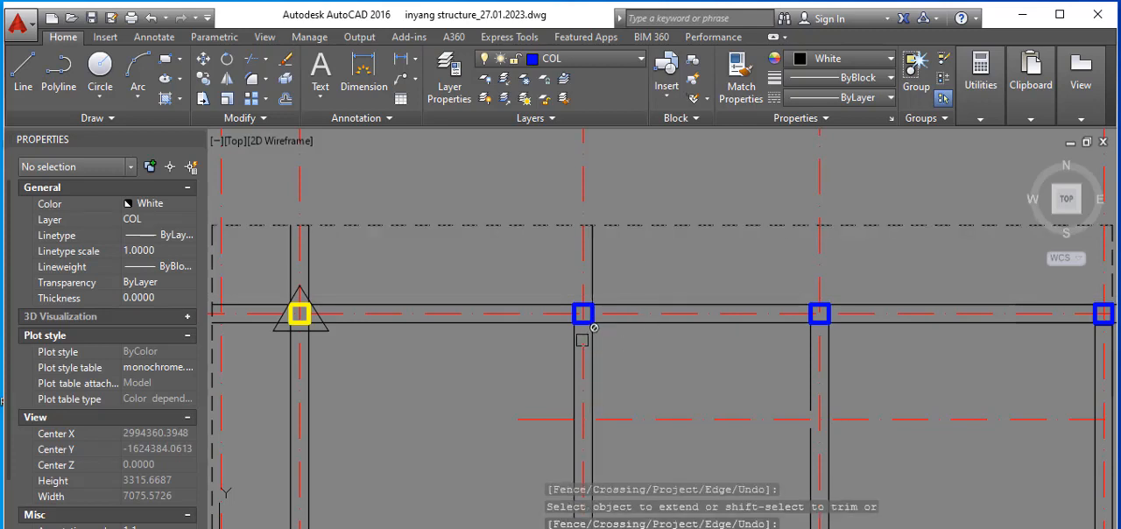
pyautogui.click(574, 338)
pyautogui.click(589, 338)
pyautogui.click(661, 343)
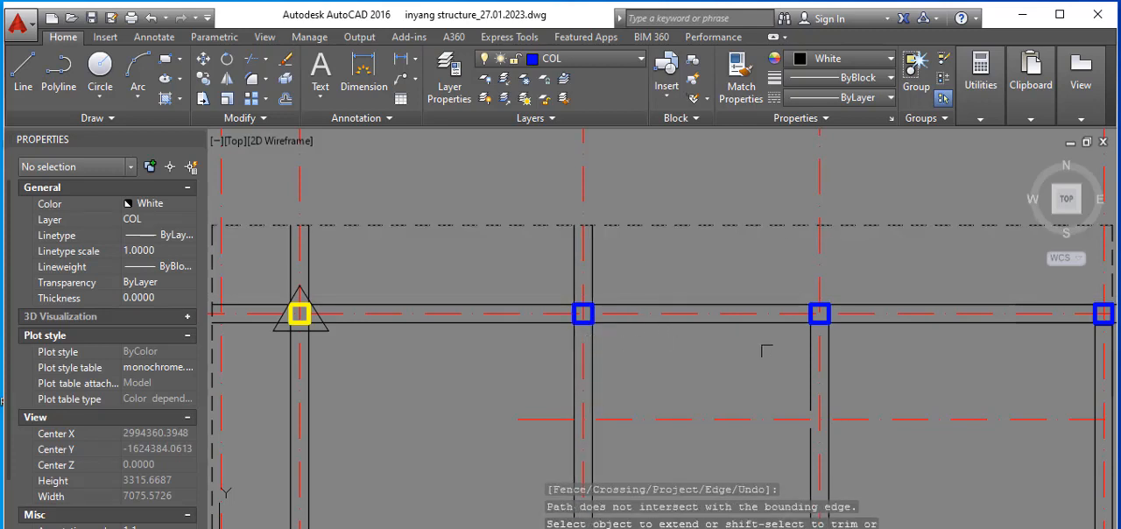
# Step: Extend the wall lines on grids E and G past grid 8 to the same dashed overhang outline
pyautogui.click(811, 345)
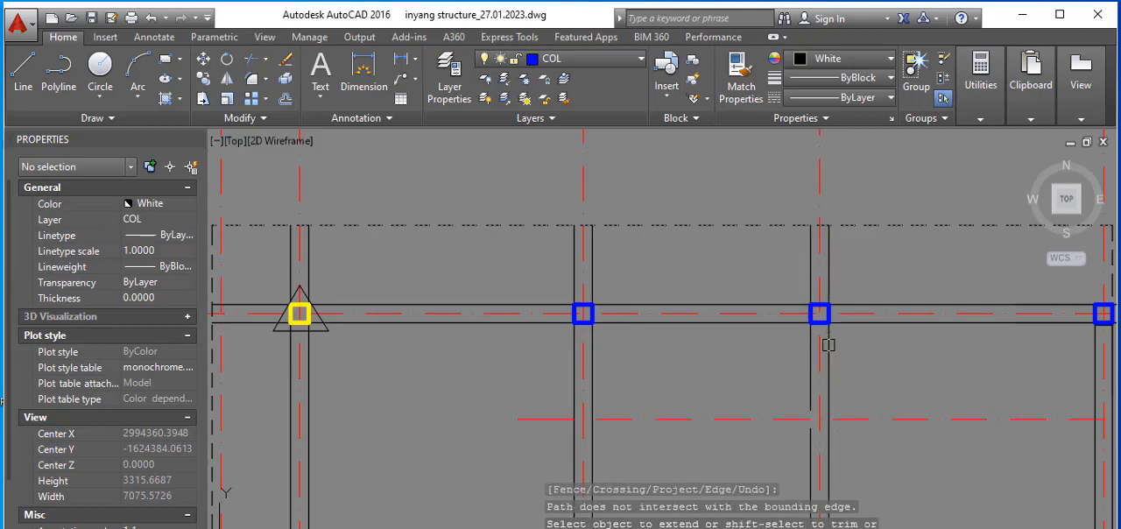
pyautogui.scroll(-4, 634, 345)
pyautogui.scroll(4, 826, 347)
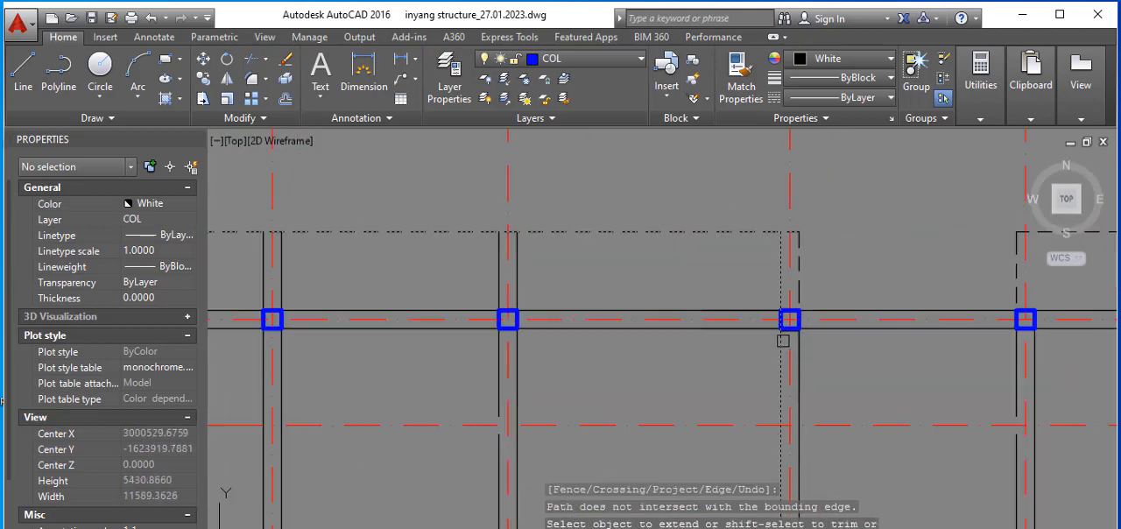
pyautogui.scroll(-2, 825, 333)
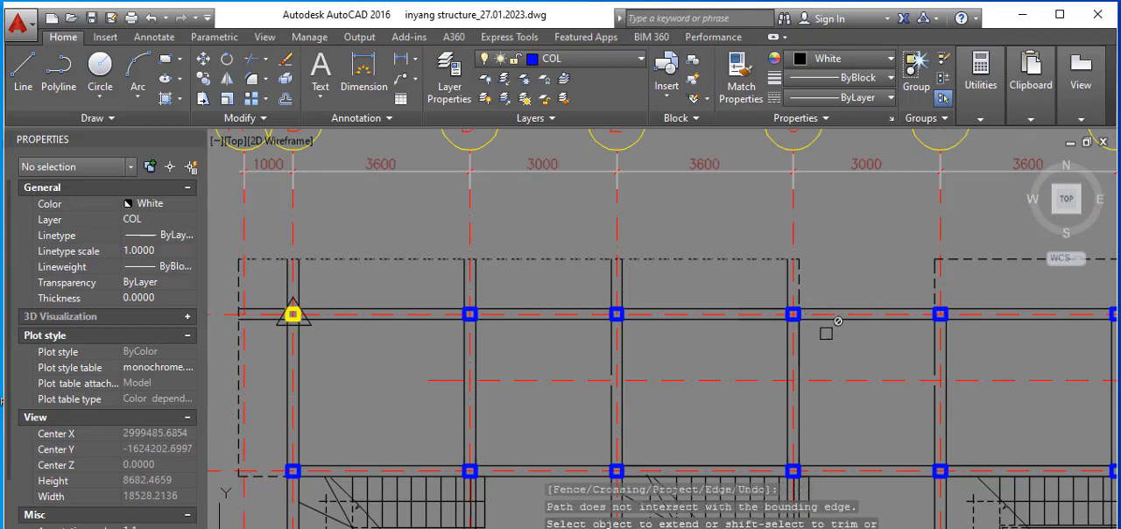
# Step: Extend the upper wall line on grid 6 past the grid B column to the dashed overhang outline beside grid A
pyautogui.scroll(-2, 807, 346)
pyautogui.scroll(4, 480, 424)
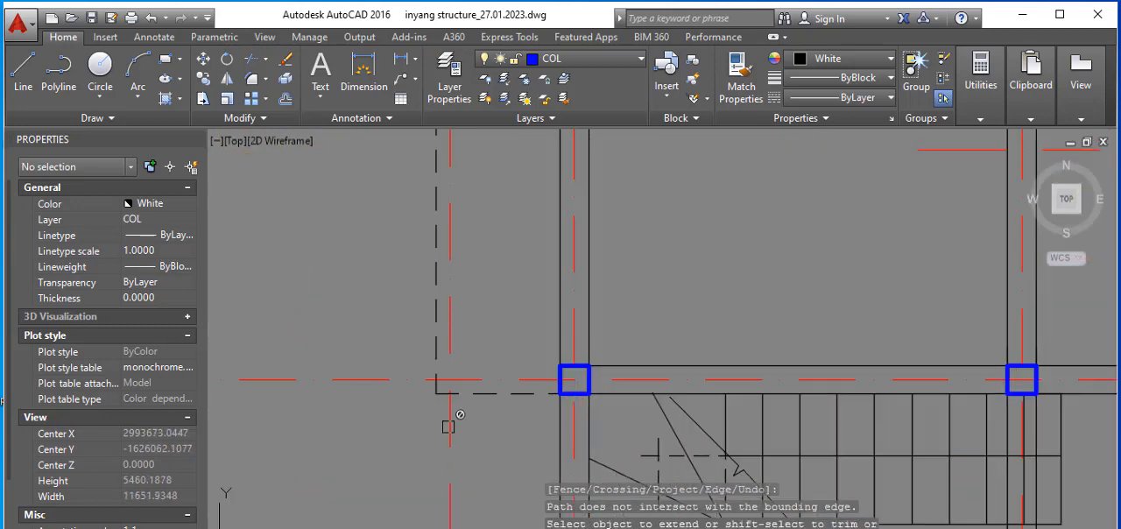
pyautogui.press('space')
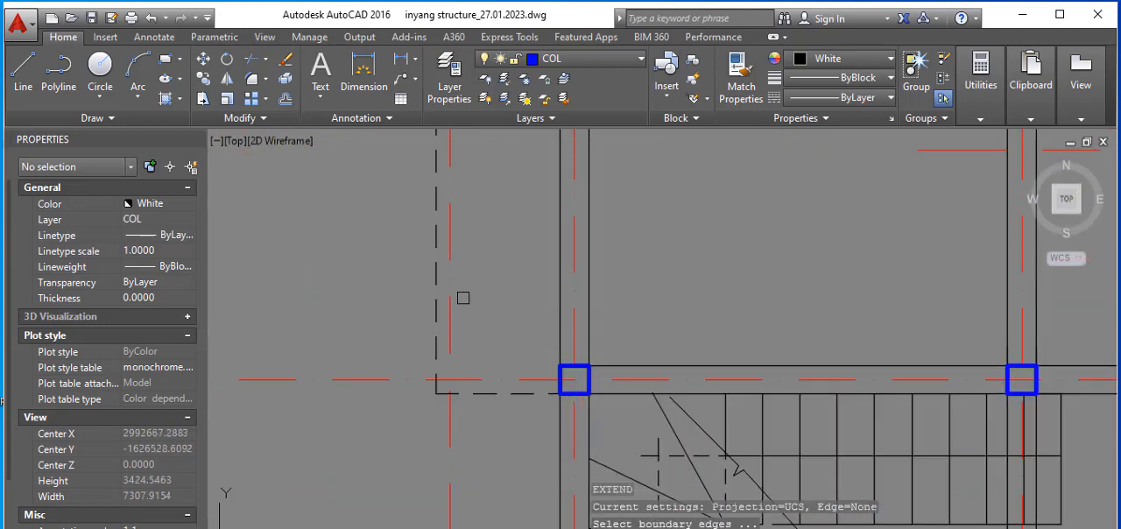
pyautogui.press('space')
pyautogui.click(586, 356)
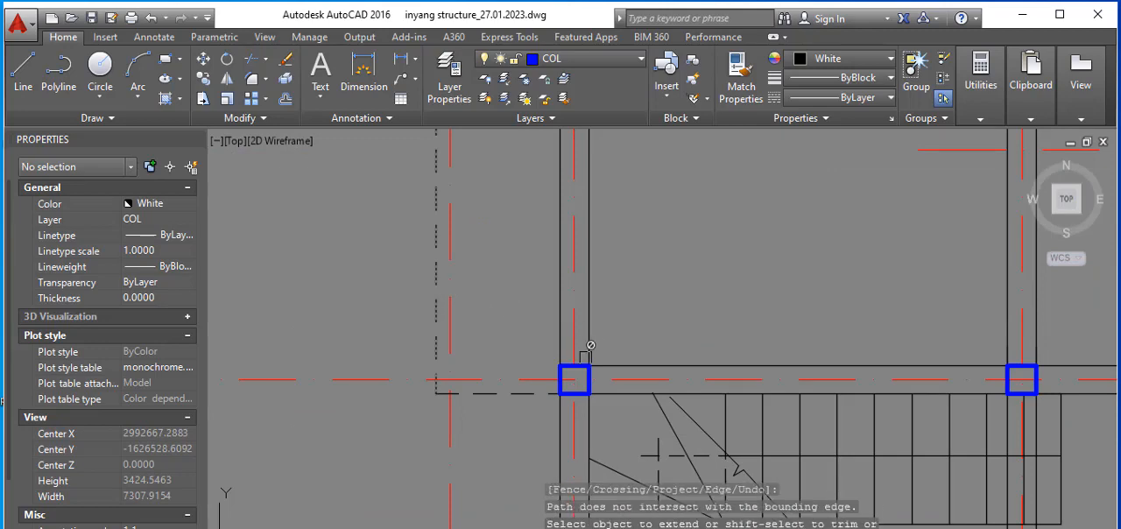
pyautogui.scroll(-6, 557, 349)
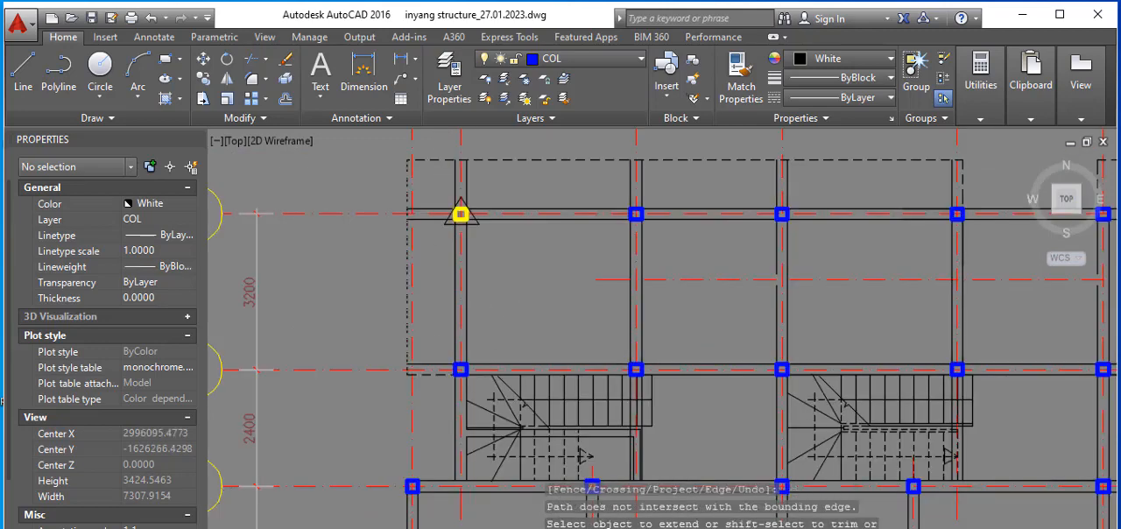
# Step: Extend the wall lines on grids H and K past grid 8 to the dashed overhang outline, also picking the outline beside grid L as a boundary
pyautogui.scroll(-2, 701, 340)
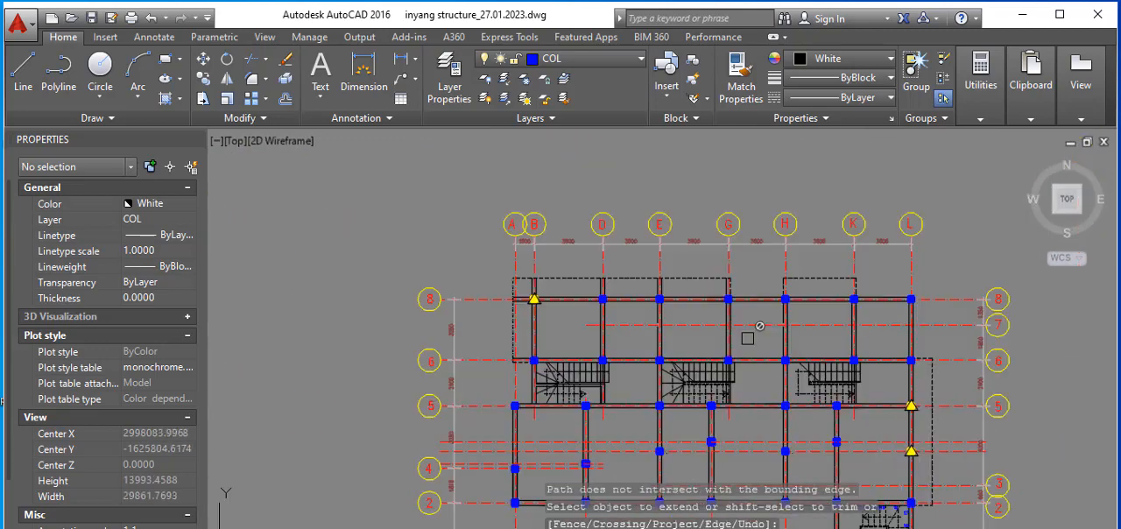
pyautogui.scroll(2, 937, 381)
pyautogui.click(929, 395)
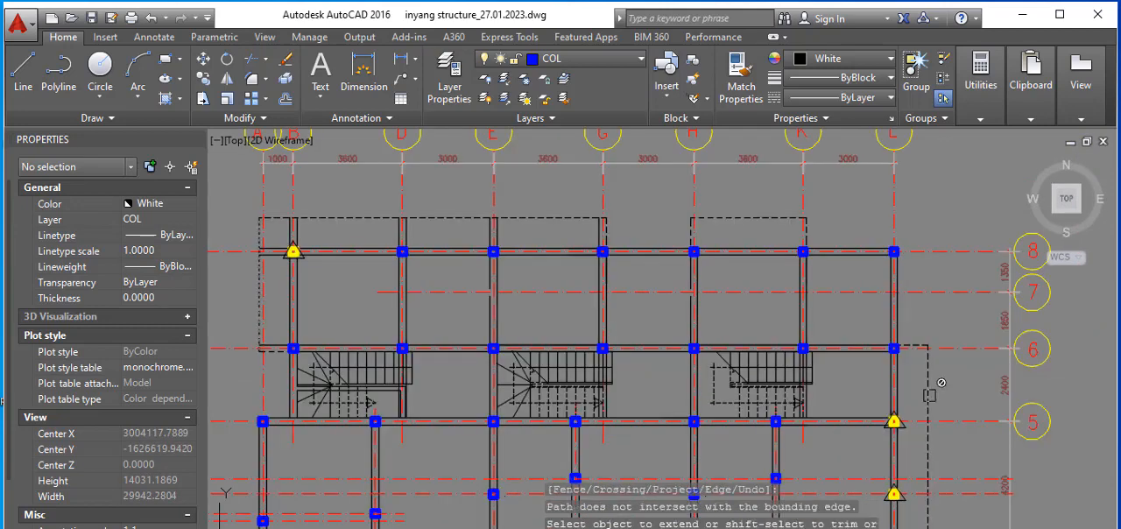
pyautogui.press('space')
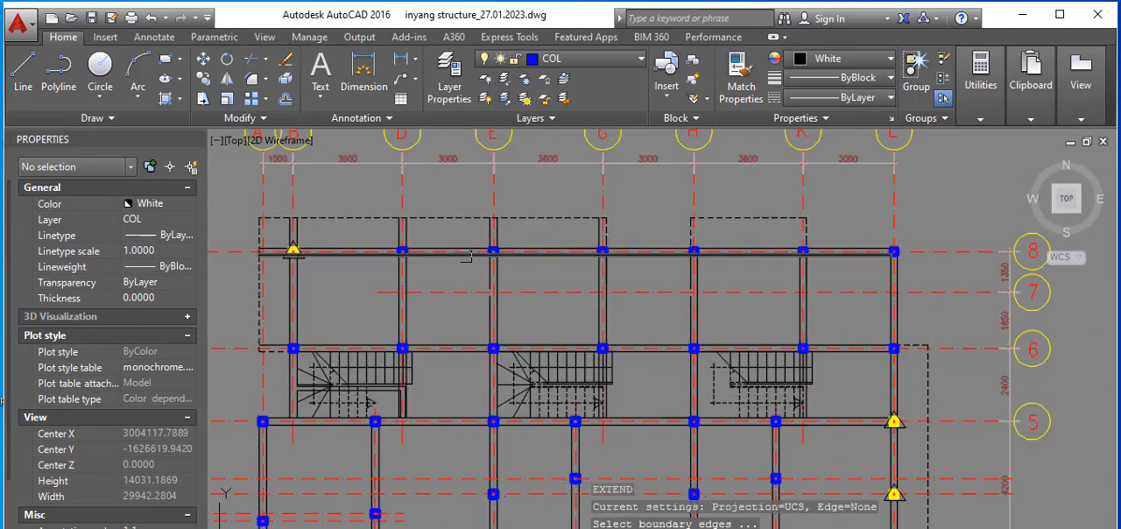
pyautogui.click(726, 220)
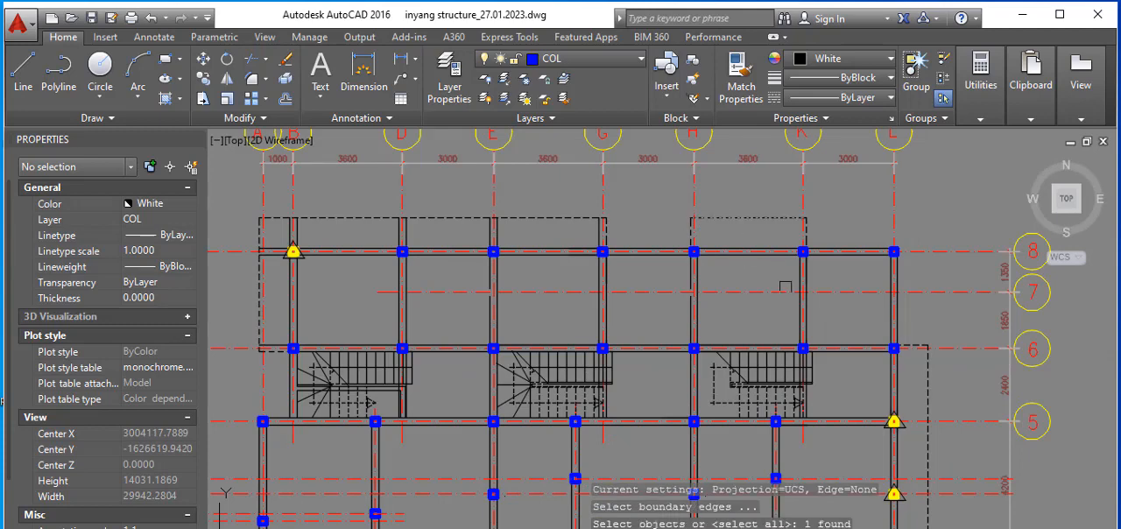
pyautogui.click(931, 370)
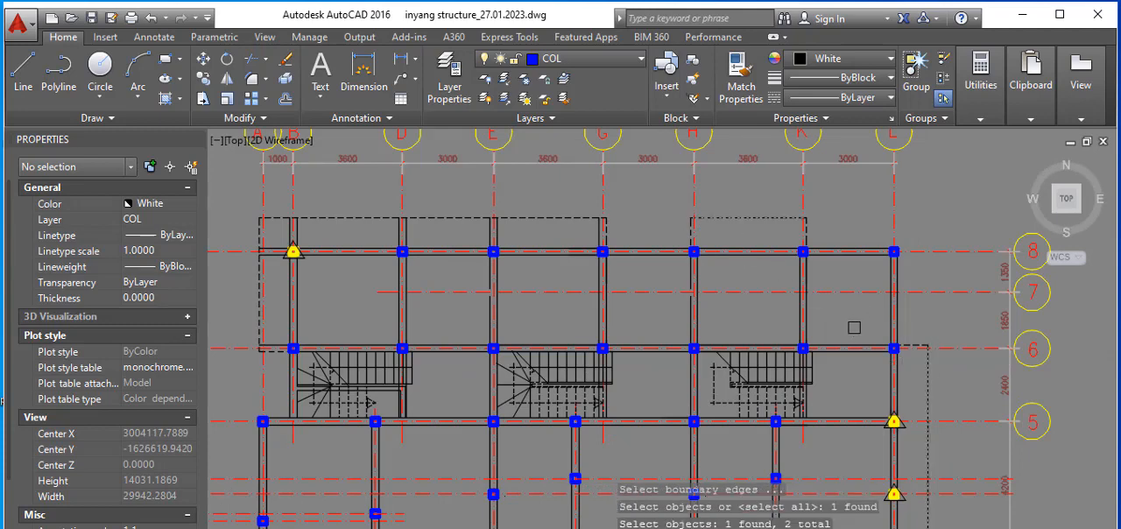
pyautogui.scroll(-4, 853, 327)
pyautogui.press('Return')
pyautogui.click(848, 300)
pyautogui.scroll(4, 847, 296)
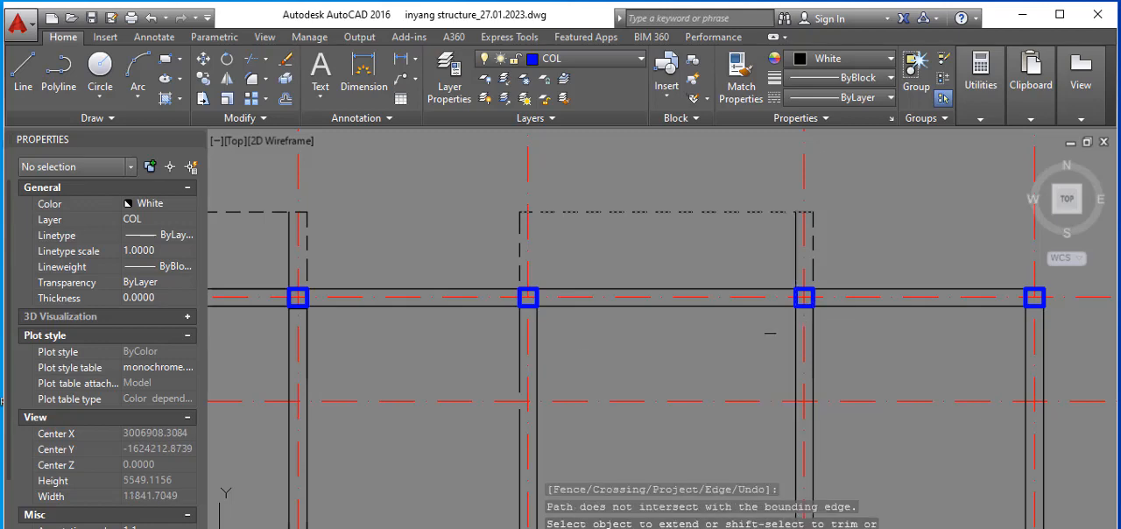
pyautogui.scroll(-4, 541, 334)
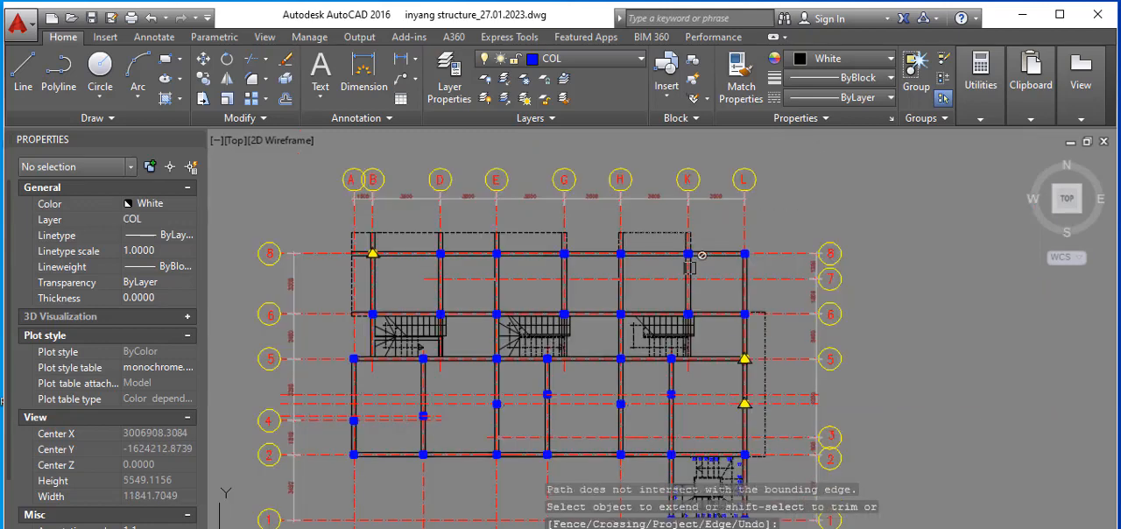
# Step: Extend the lower wall line on grid 6 and both wall lines on grid 5 past grid L to the dashed overhang outline
pyautogui.scroll(2, 749, 261)
pyautogui.scroll(2, 744, 197)
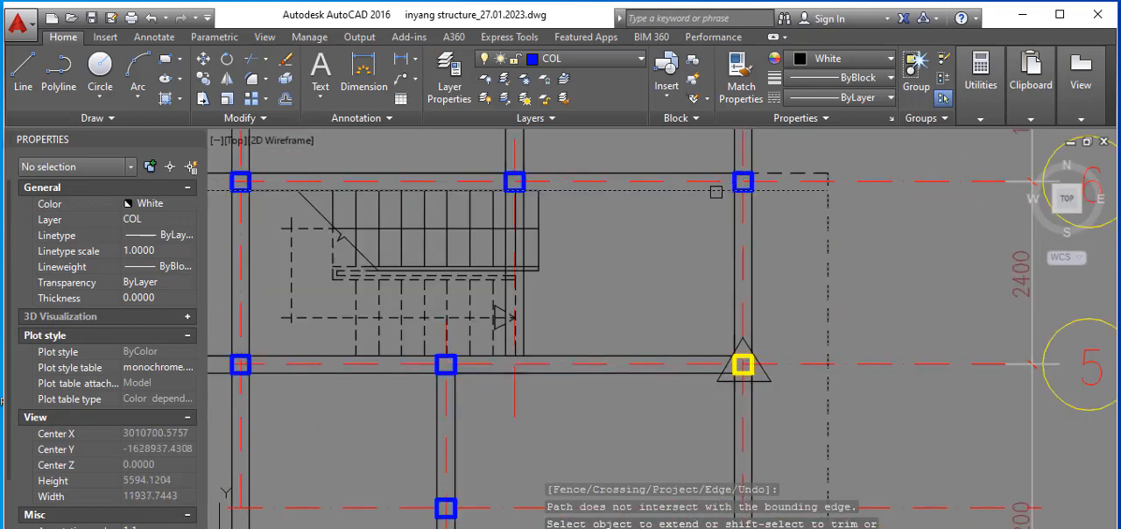
pyautogui.click(705, 356)
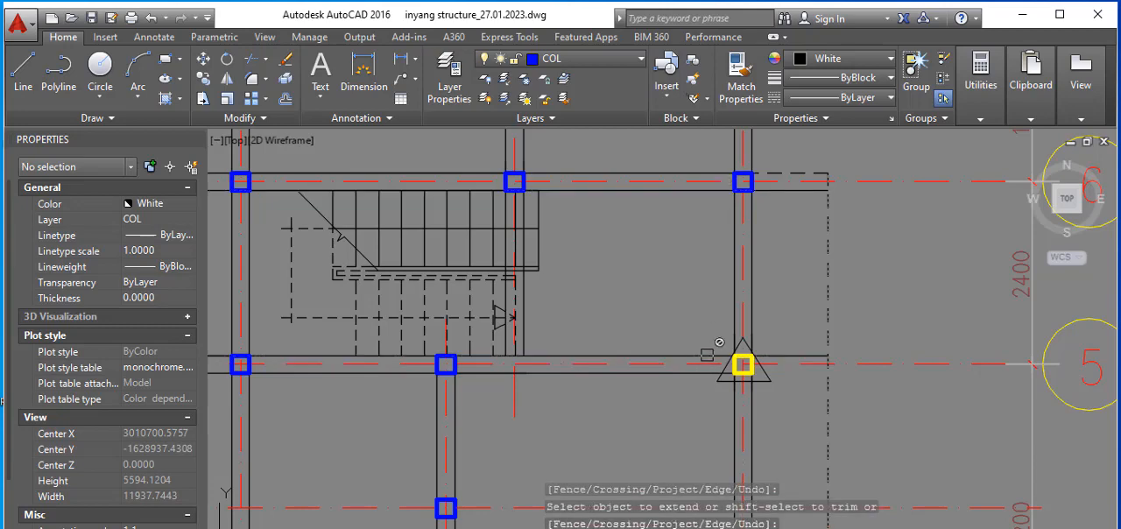
pyautogui.click(709, 356)
pyautogui.click(704, 373)
pyautogui.click(704, 373)
pyautogui.scroll(-4, 716, 289)
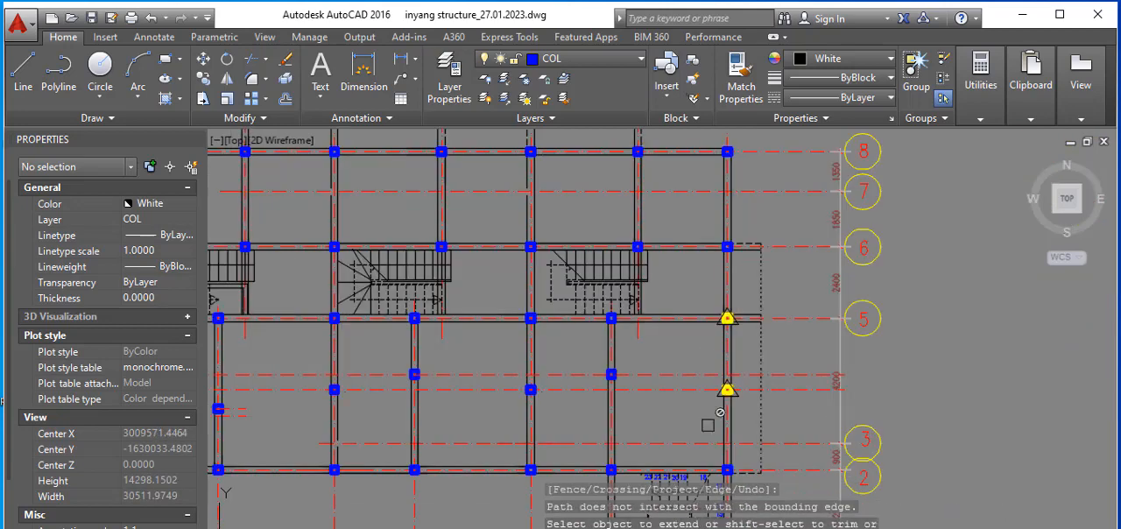
# Step: Extend the upper wall line on grid 2 past grid L to the dashed overhang outline and finish extending
pyautogui.click(714, 479)
pyautogui.scroll(2, 709, 464)
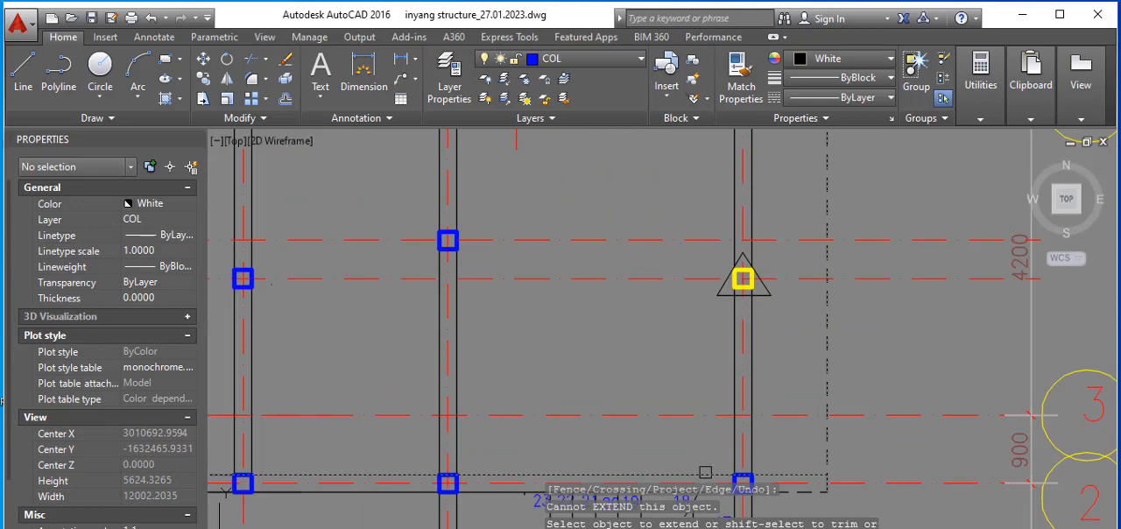
pyautogui.click(705, 472)
pyautogui.scroll(-7, 711, 438)
pyautogui.scroll(2, 722, 265)
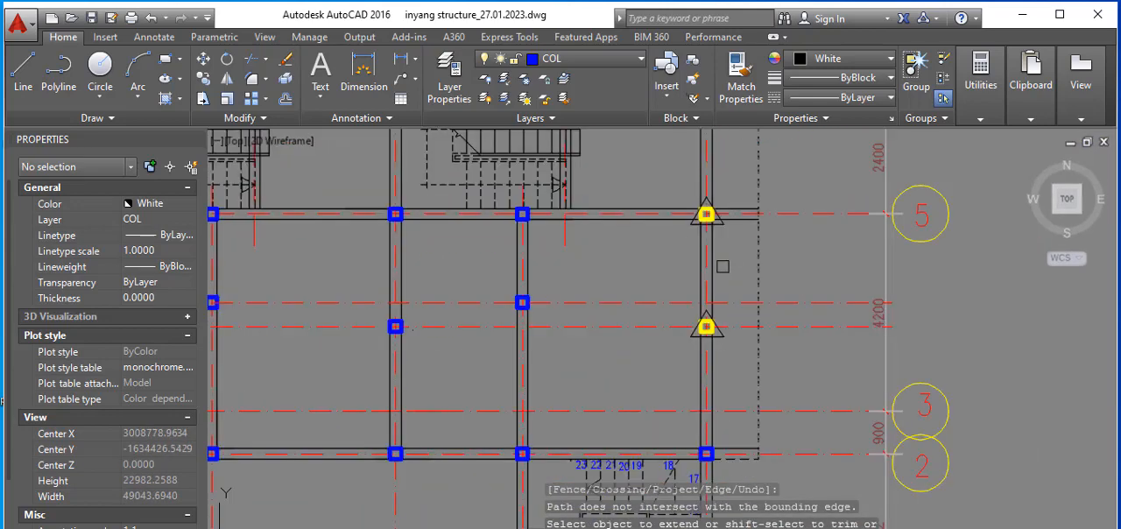
pyautogui.rightClick(723, 265)
pyautogui.click(740, 265)
pyautogui.scroll(-3, 723, 368)
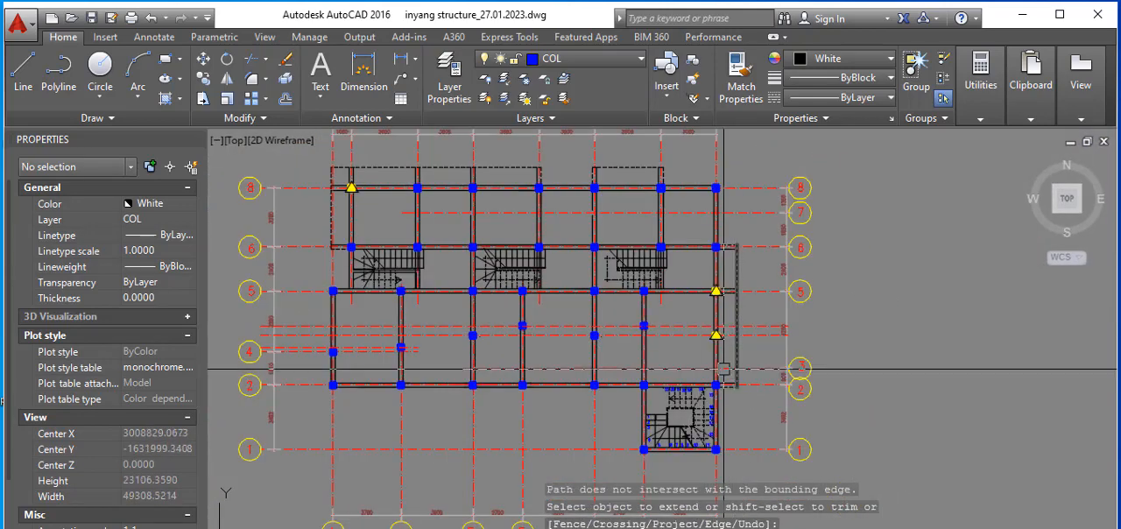
# Step: Review the extended walls on the ground floor plan and compare its layout with the first and second floor plans
pyautogui.scroll(-2, 737, 220)
pyautogui.scroll(4, 507, 242)
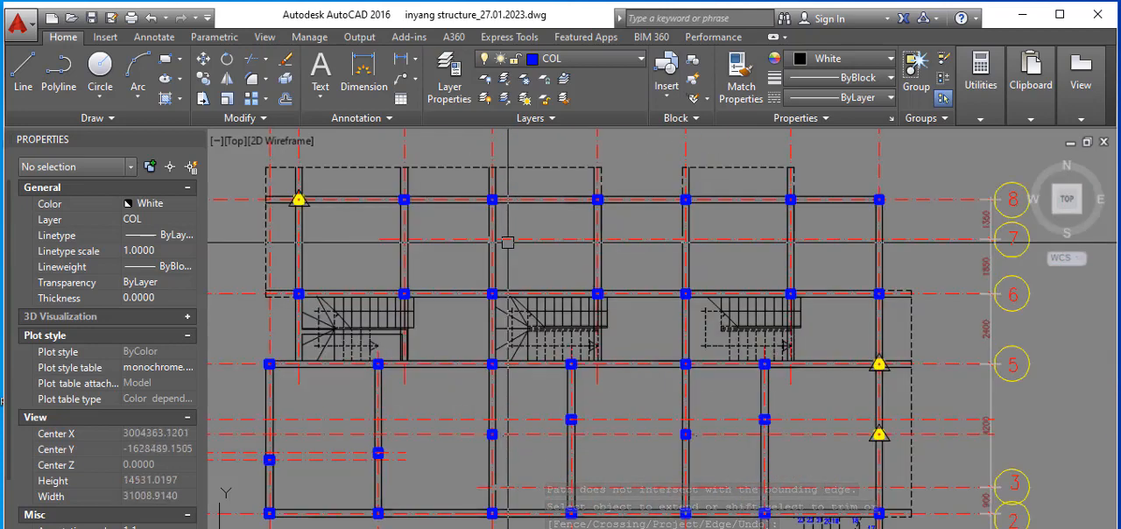
pyautogui.scroll(-2, 631, 272)
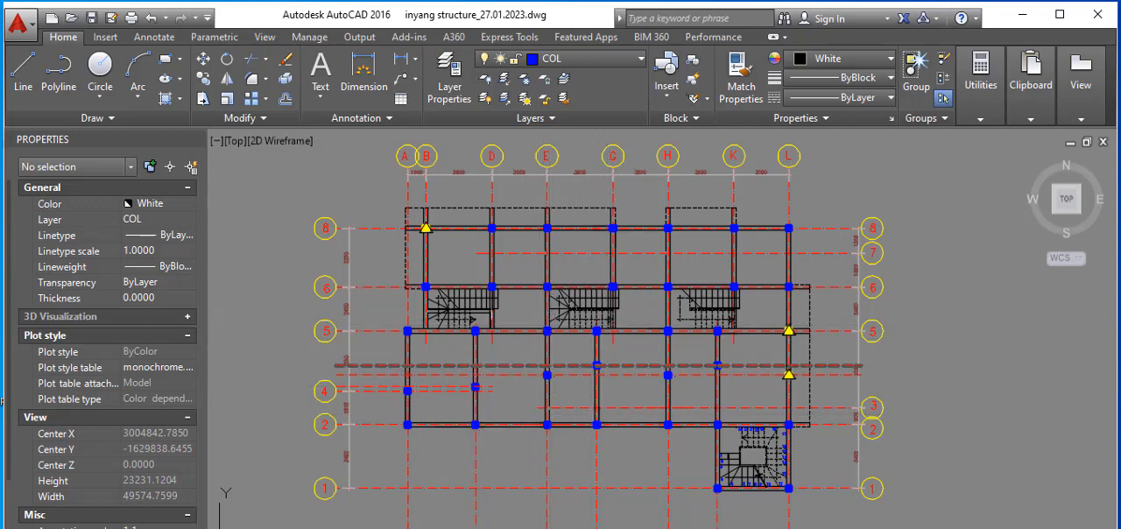
pyautogui.scroll(-4, 497, 318)
pyautogui.scroll(2, 942, 388)
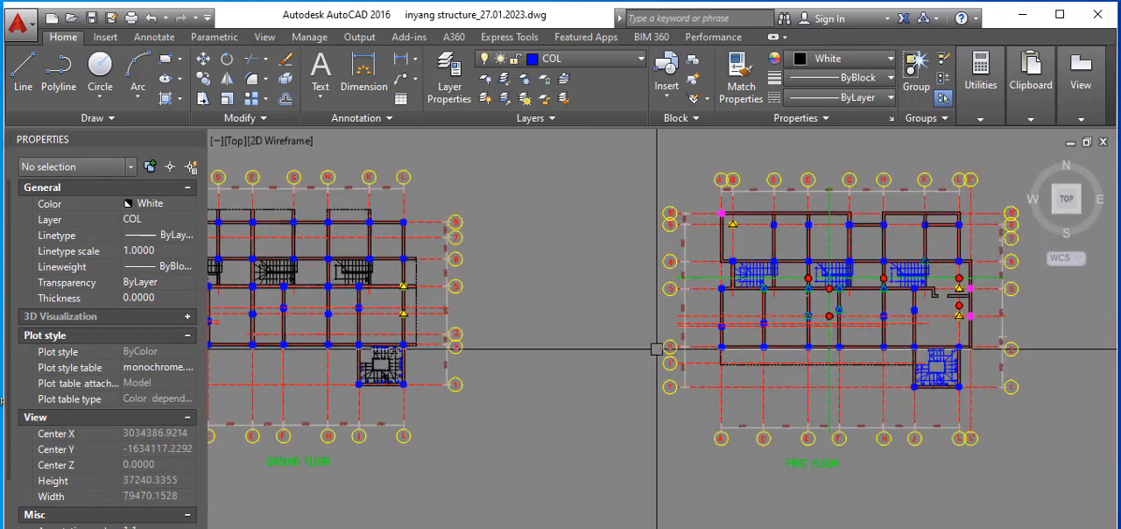
pyautogui.scroll(-2, 656, 347)
pyautogui.scroll(4, 809, 295)
pyautogui.scroll(-4, 637, 312)
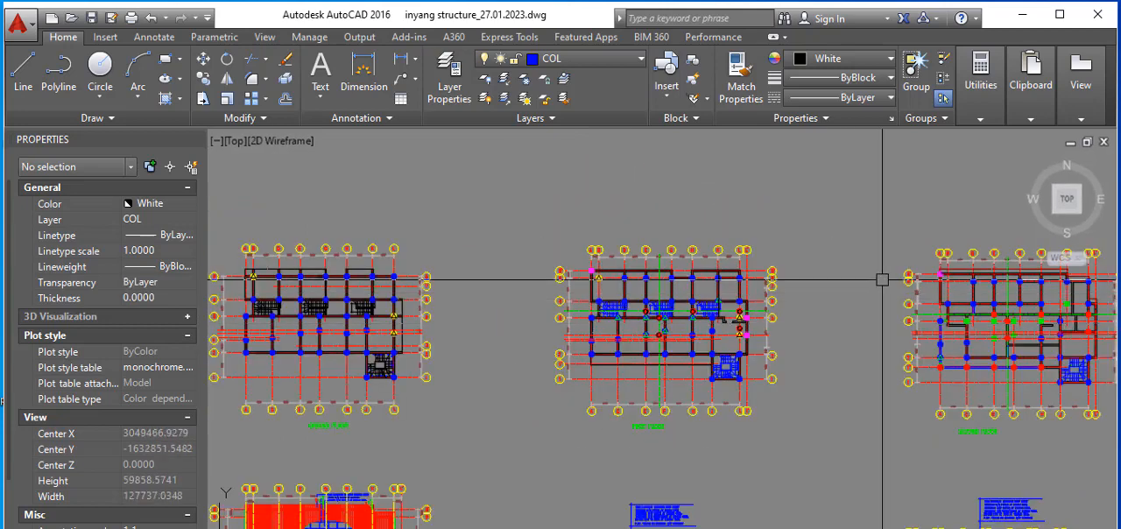
pyautogui.scroll(2, 931, 289)
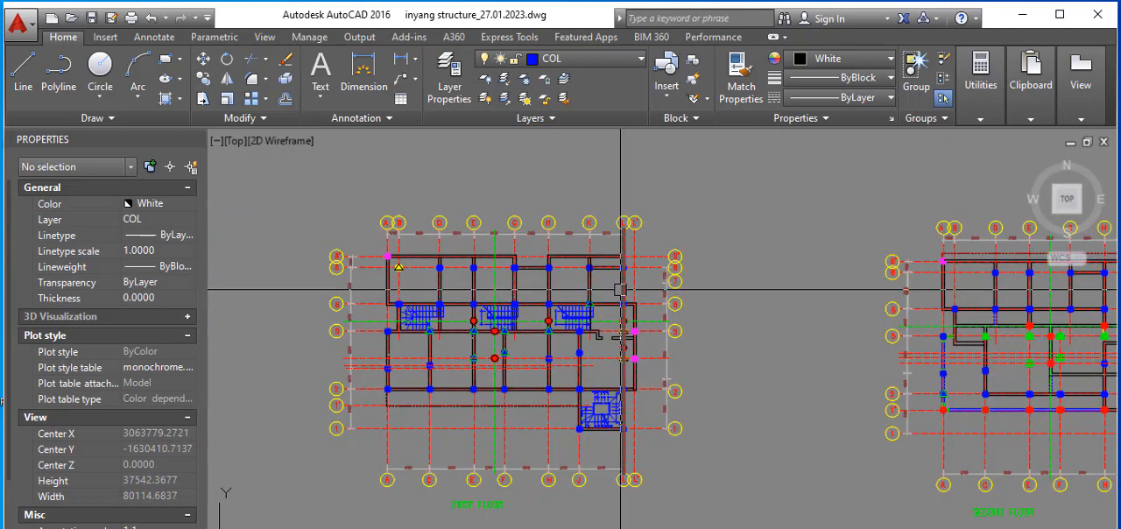
pyautogui.scroll(-1, 621, 306)
pyautogui.scroll(1, 536, 303)
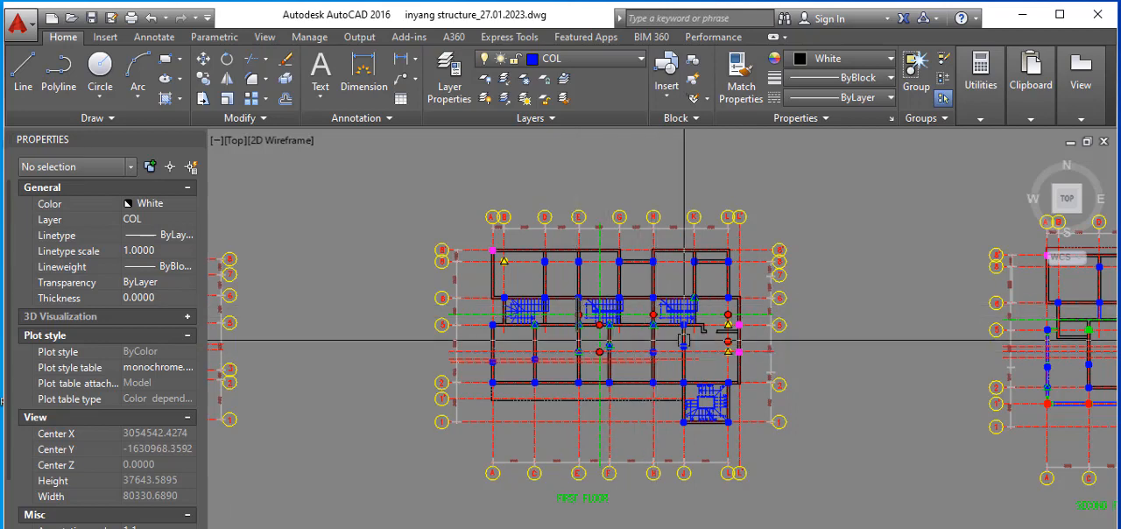
pyautogui.scroll(-4, 671, 351)
pyautogui.scroll(4, 417, 323)
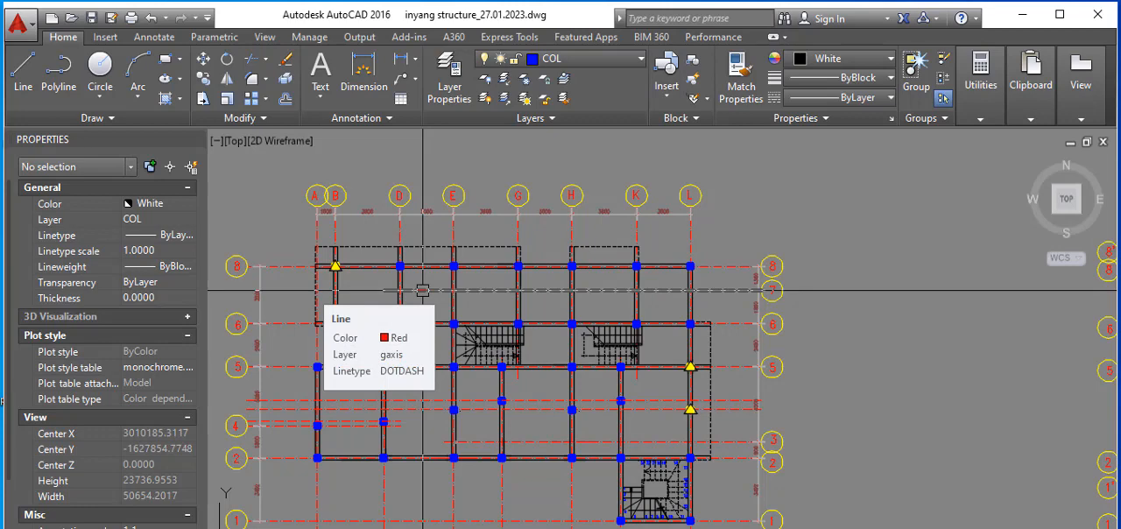
# Step: Compare the ground floor columns with the first floor column markers, and examine the first floor's dashed outline below grid 2
pyautogui.scroll(2, 422, 290)
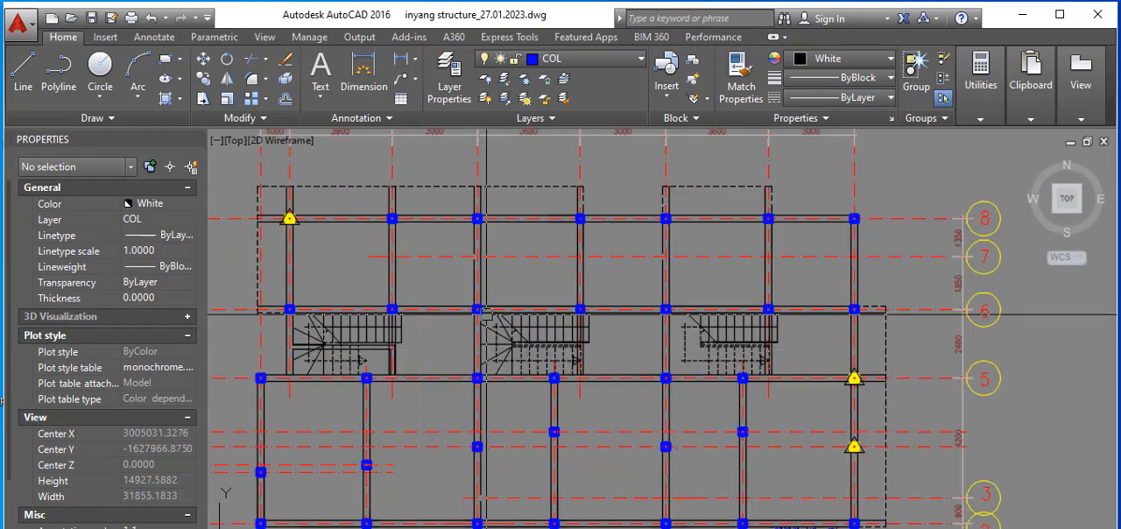
pyautogui.scroll(-4, 486, 311)
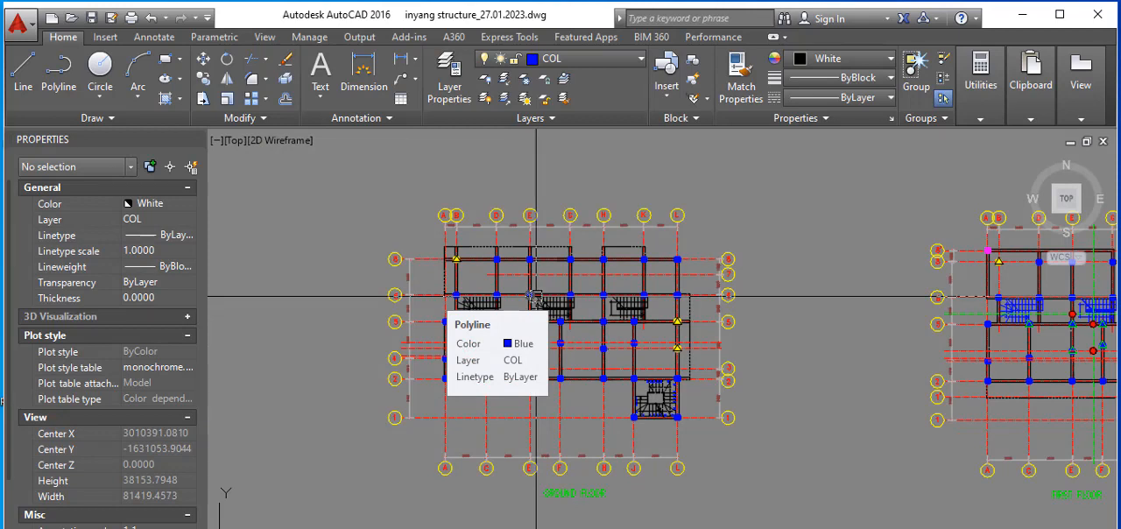
pyautogui.scroll(-2, 460, 302)
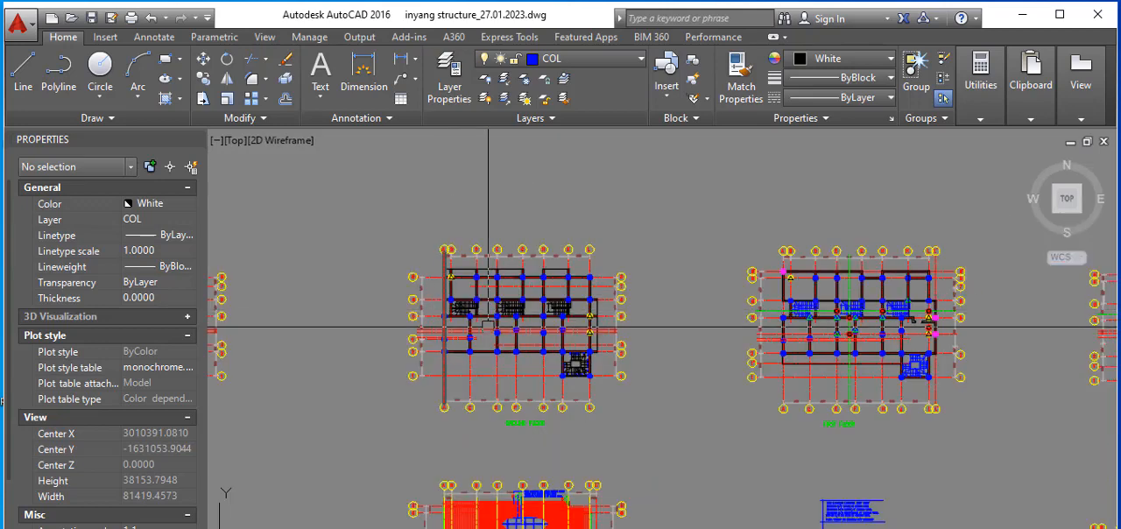
pyautogui.scroll(2, 1053, 327)
pyautogui.scroll(-2, 775, 346)
pyautogui.scroll(2, 778, 327)
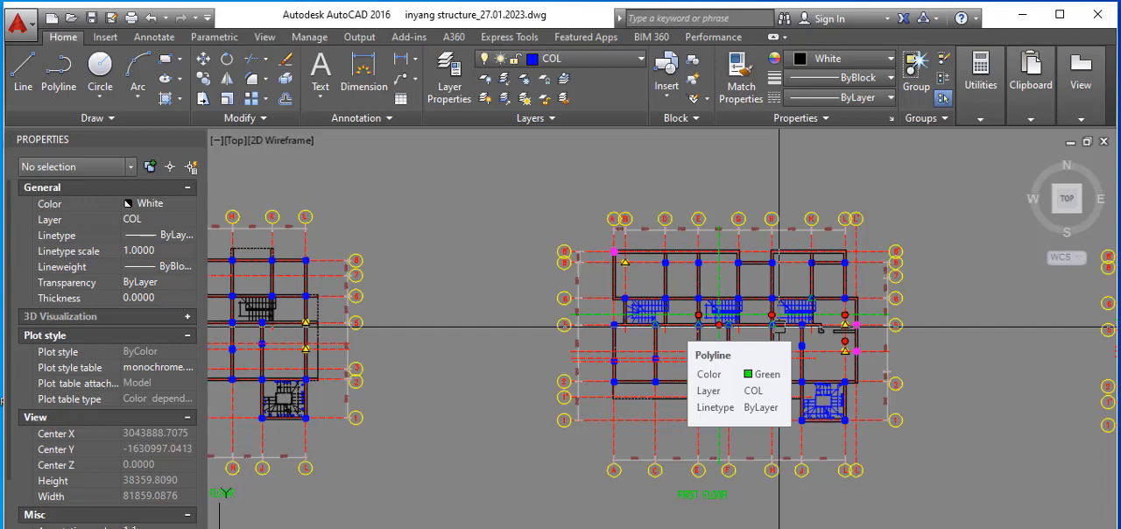
pyautogui.scroll(-2, 559, 353)
pyautogui.scroll(2, 655, 321)
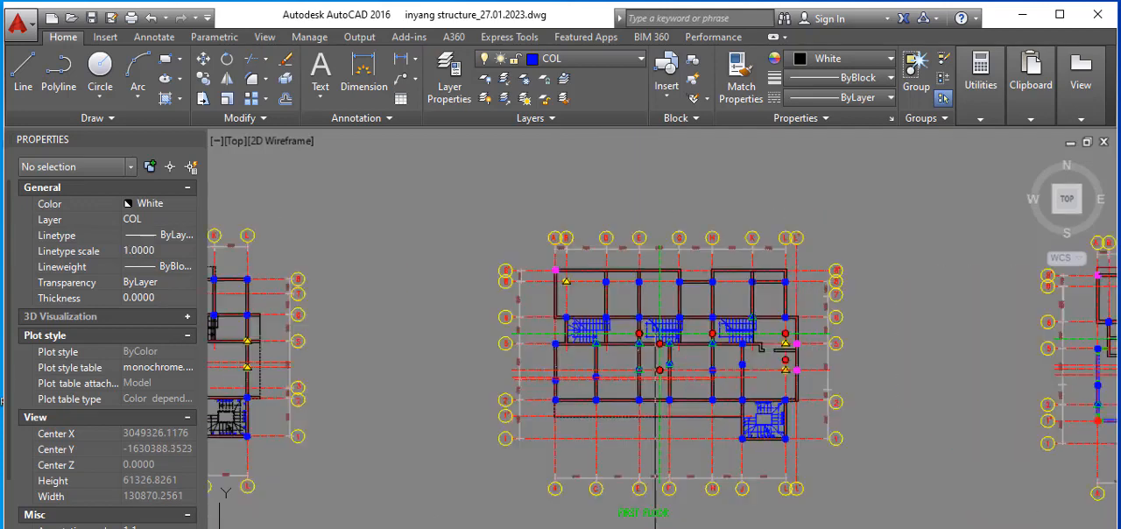
pyautogui.scroll(-2, 648, 324)
pyautogui.scroll(2, 621, 327)
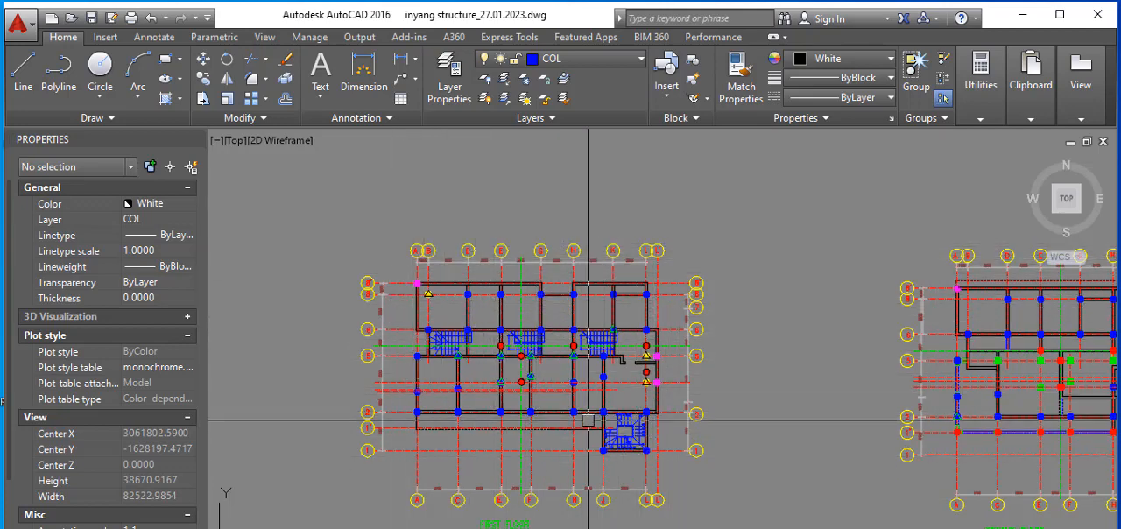
pyautogui.moveTo(694, 425)
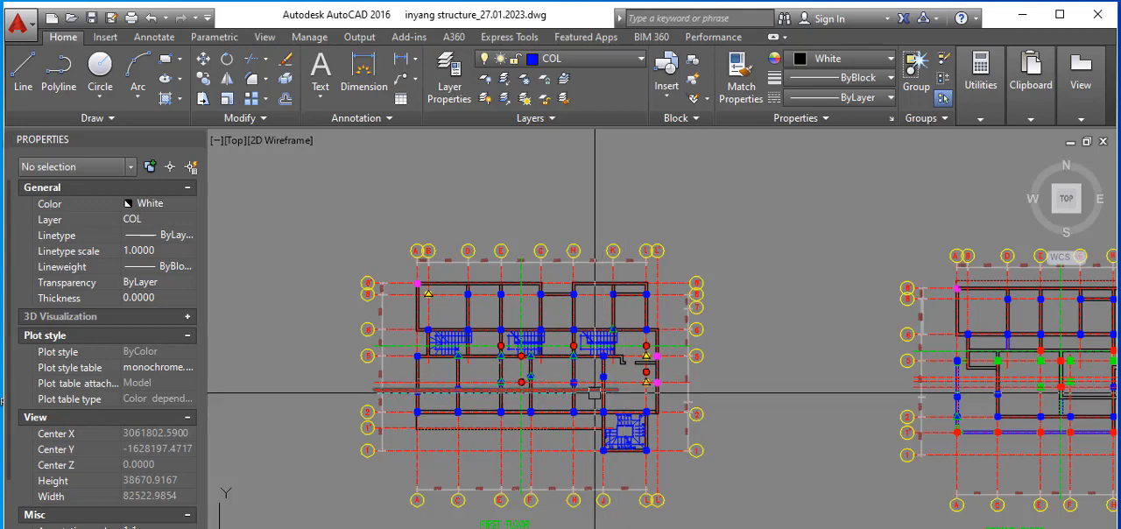
pyautogui.scroll(2, 593, 394)
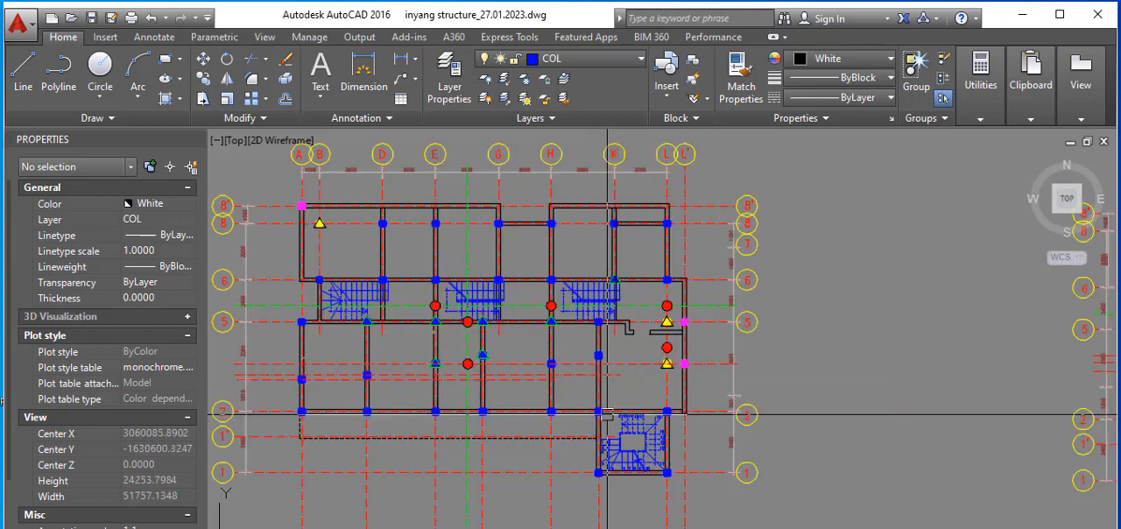
pyautogui.scroll(-1, 560, 394)
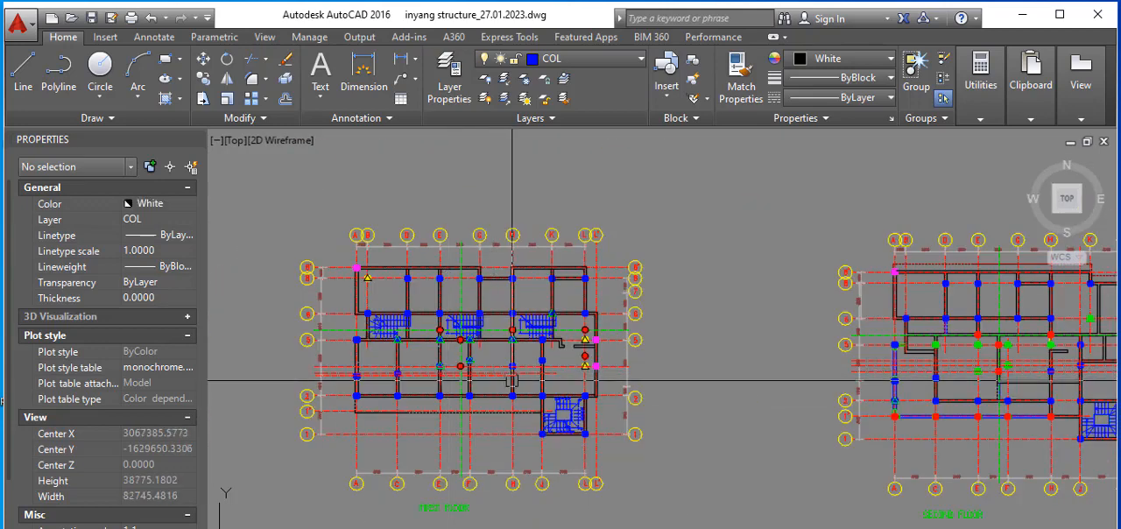
# Step: Examine the second floor plan's column markers and walls, especially between grids 2 and 6 near grids A to H
pyautogui.scroll(-1, 526, 383)
pyautogui.scroll(2, 858, 371)
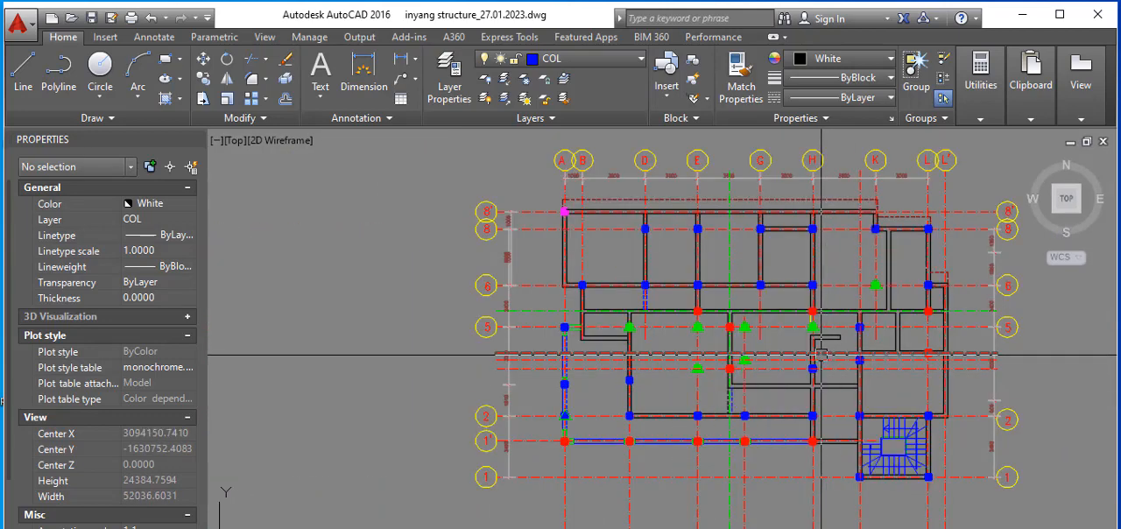
pyautogui.click(663, 415)
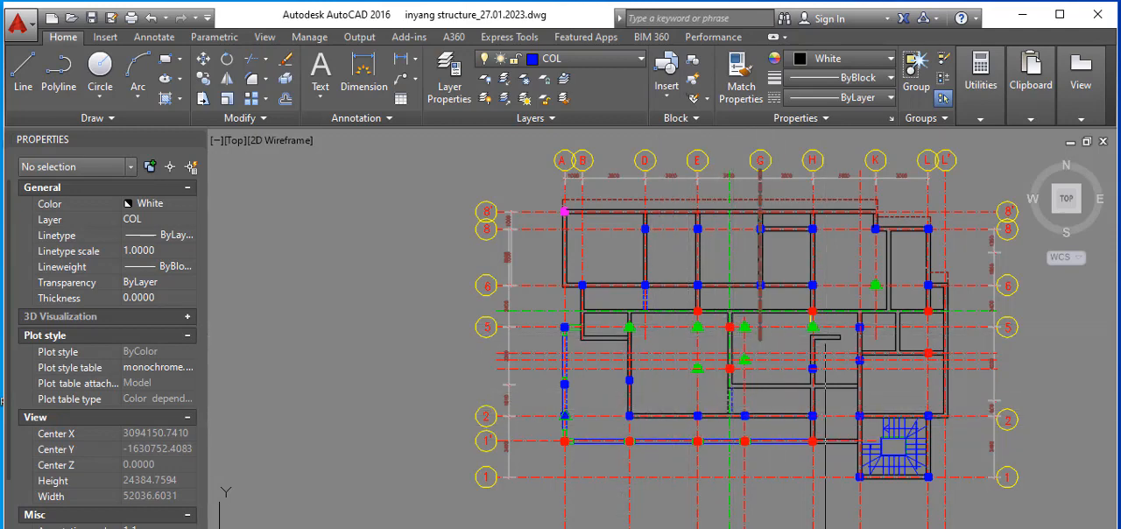
pyautogui.scroll(-2, 757, 342)
pyautogui.scroll(2, 787, 347)
pyautogui.scroll(6, 787, 347)
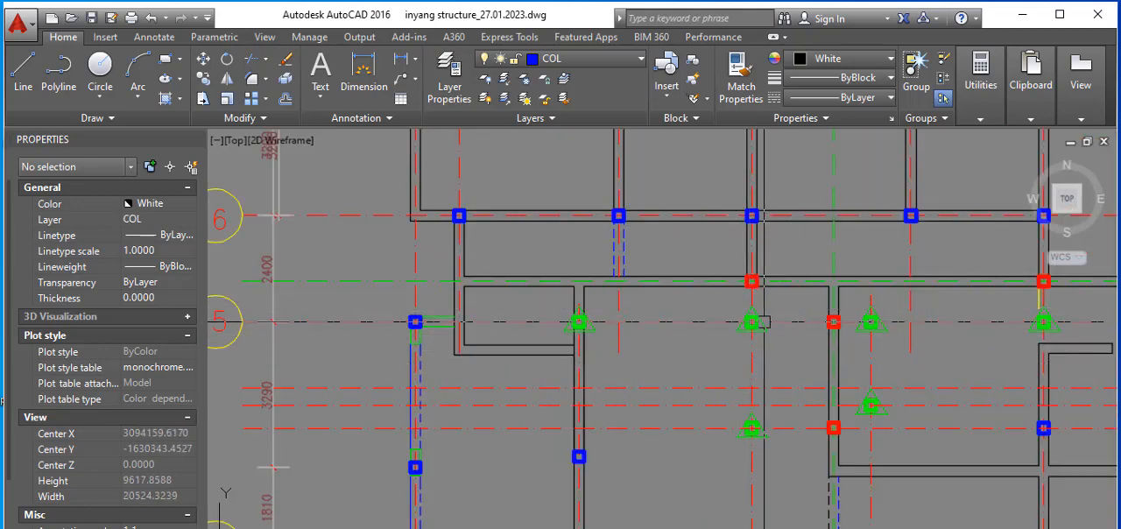
pyautogui.scroll(-8, 743, 410)
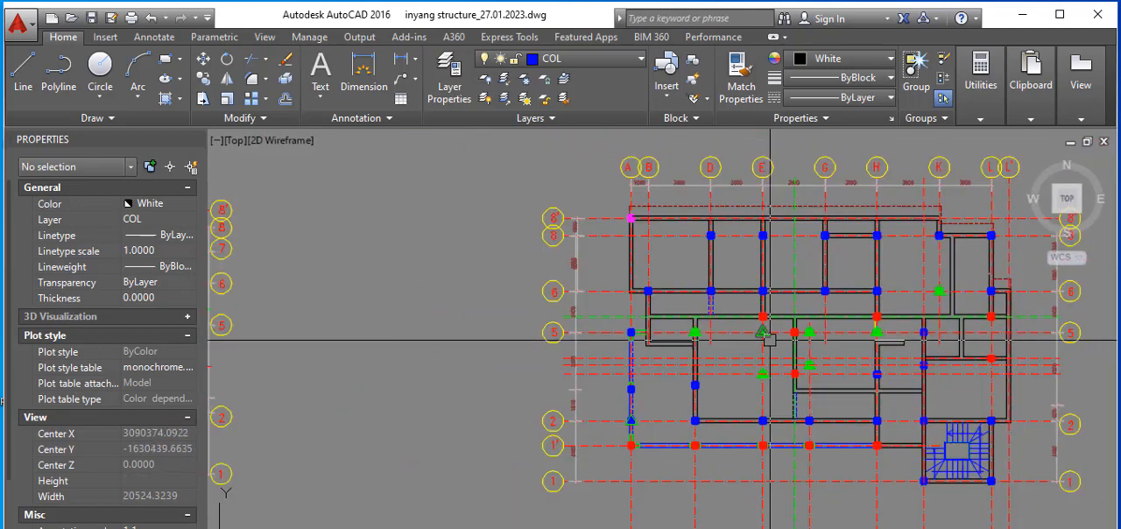
pyautogui.scroll(6, 823, 376)
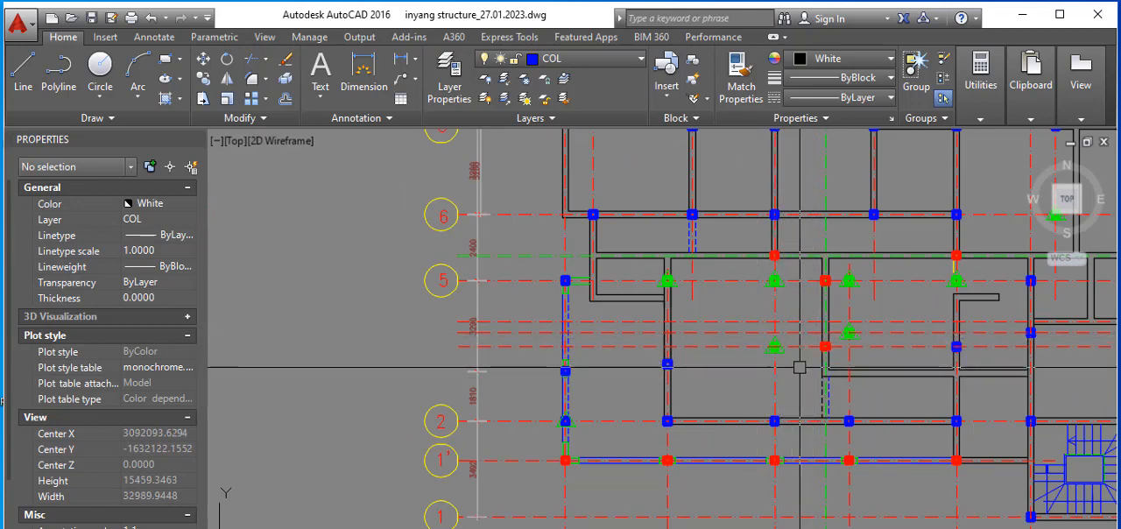
pyautogui.scroll(2, 755, 280)
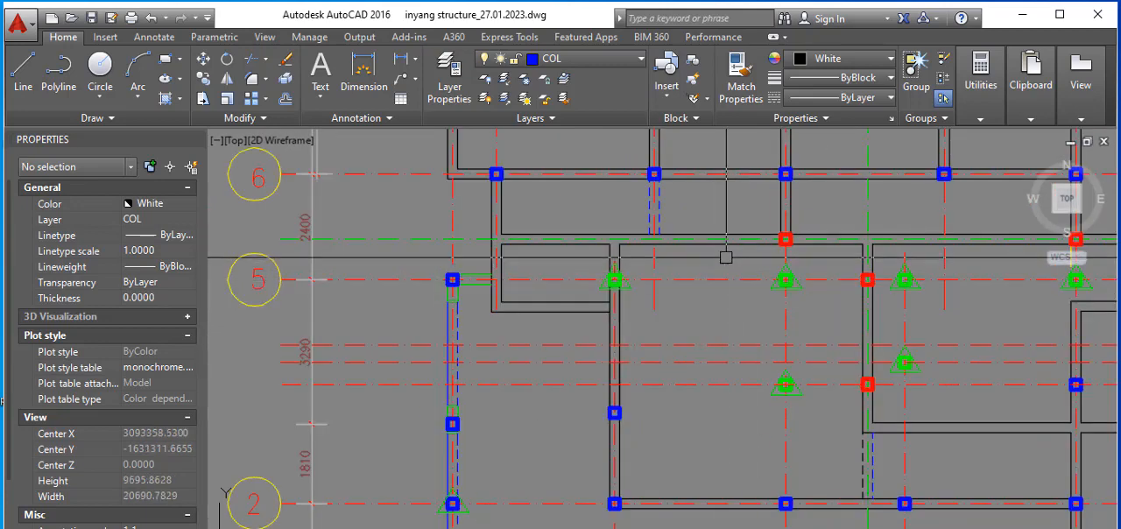
# Step: Erase the five green triangular column markers on and just below grid 5, between grids B and G
pyautogui.click(727, 248)
pyautogui.press('Escape')
pyautogui.press('Escape')
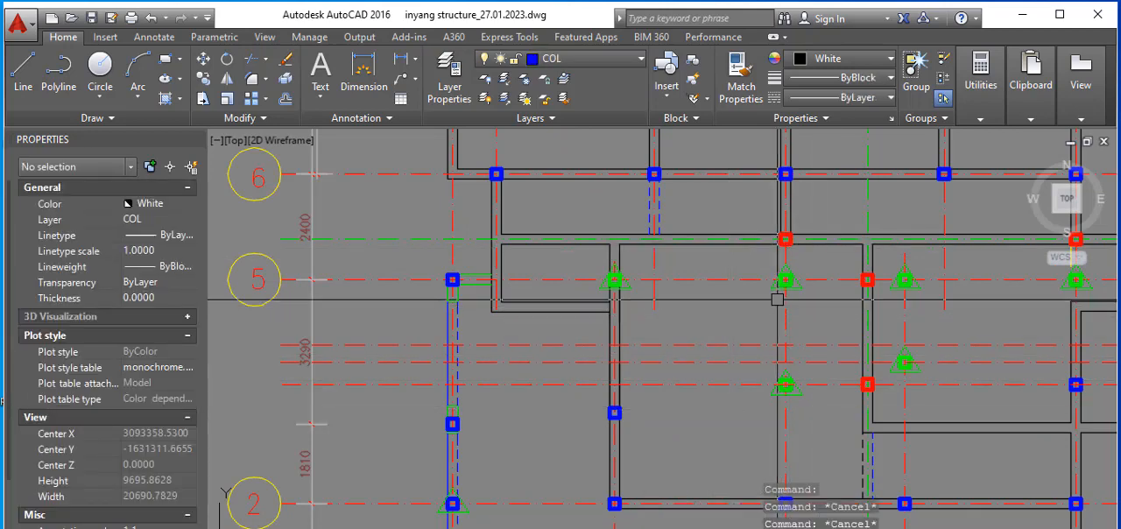
pyautogui.click(759, 256)
pyautogui.click(843, 424)
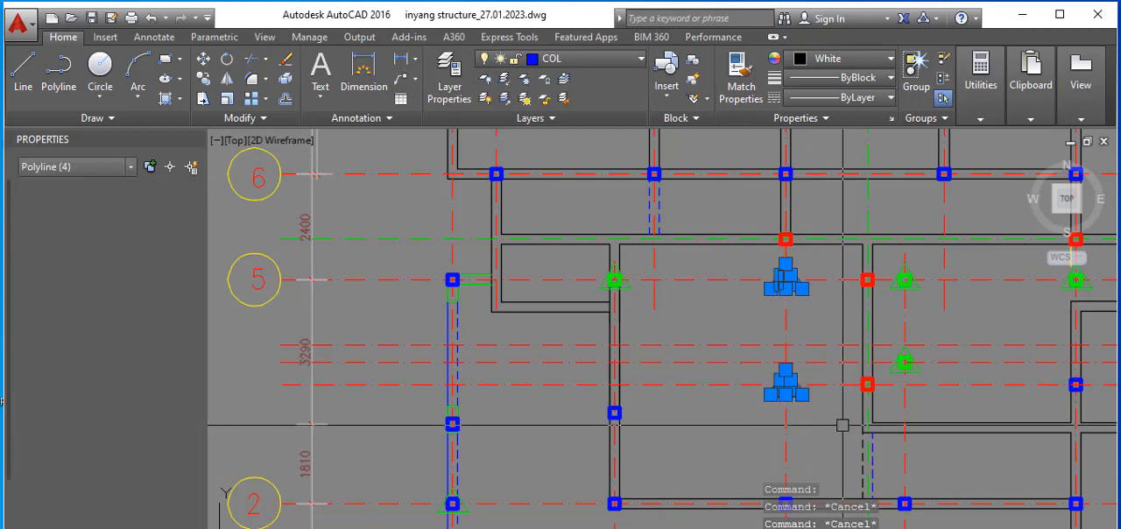
pyautogui.scroll(2, 604, 266)
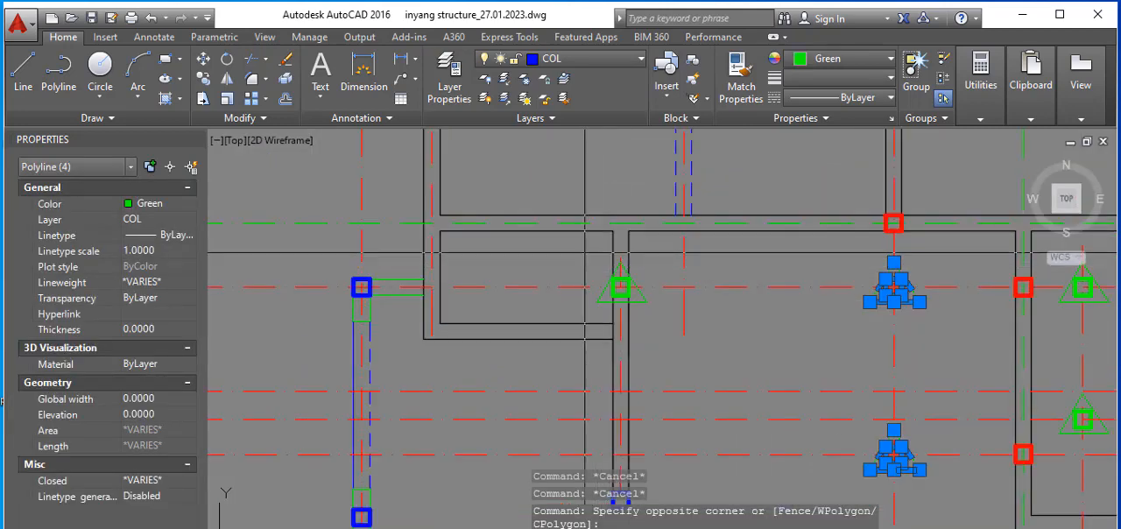
pyautogui.click(585, 232)
pyautogui.click(734, 344)
pyautogui.scroll(-4, 569, 342)
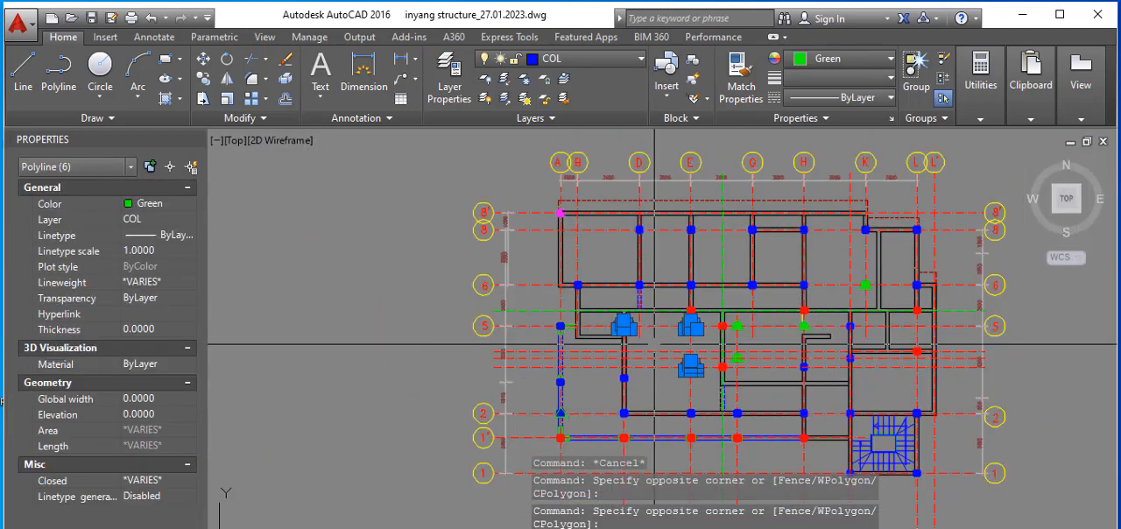
pyautogui.scroll(3, 648, 315)
pyautogui.scroll(1, 622, 315)
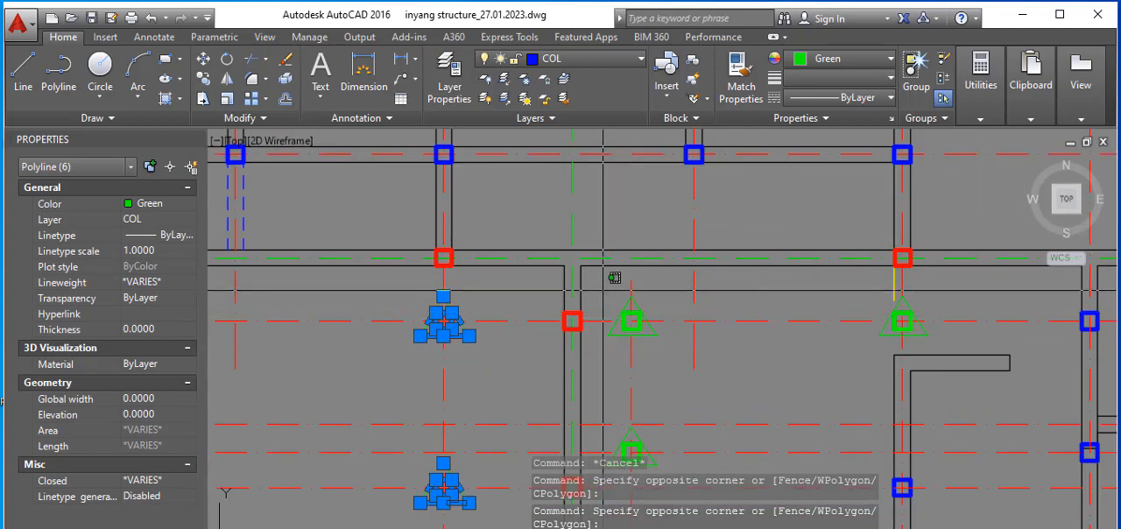
pyautogui.scroll(-3, 614, 278)
pyautogui.click(610, 292)
pyautogui.click(727, 428)
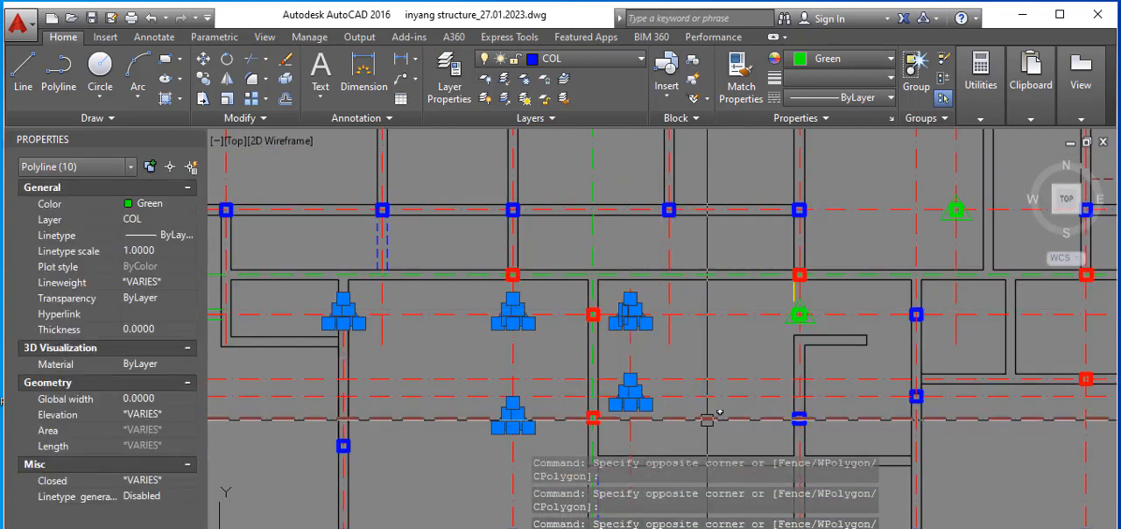
pyautogui.press('Delete')
# Step: Erase the green triangular column markers at grid H/5 and grid K/6
pyautogui.scroll(2, 761, 308)
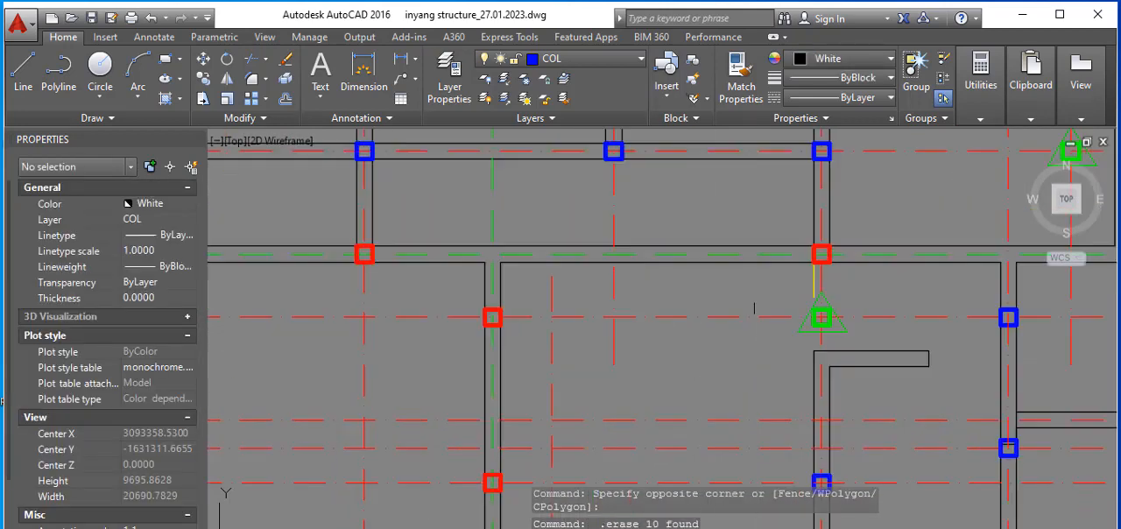
pyautogui.click(750, 277)
pyautogui.click(865, 348)
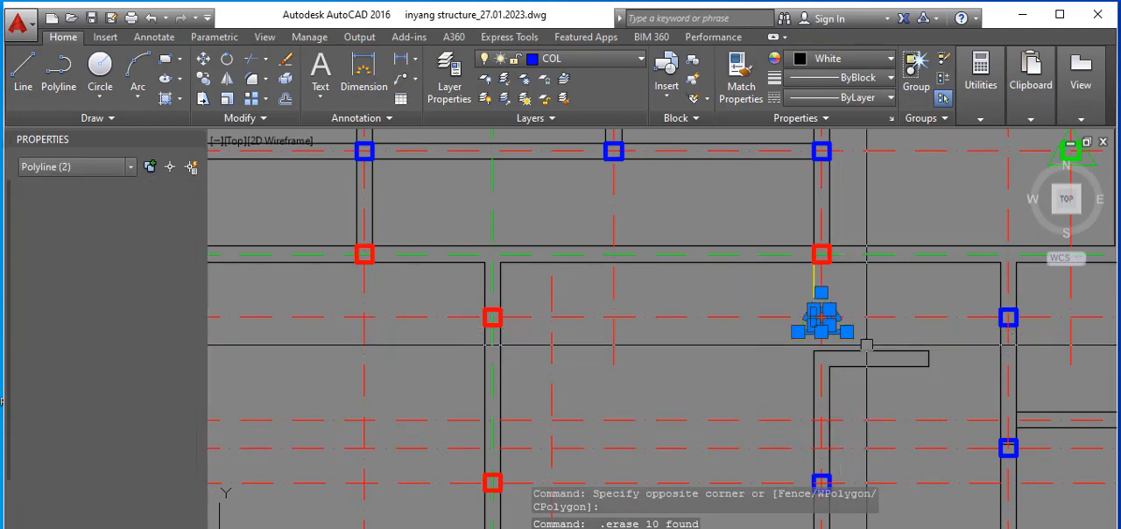
pyautogui.scroll(-4, 658, 344)
pyautogui.scroll(4, 801, 274)
pyautogui.scroll(-2, 473, 337)
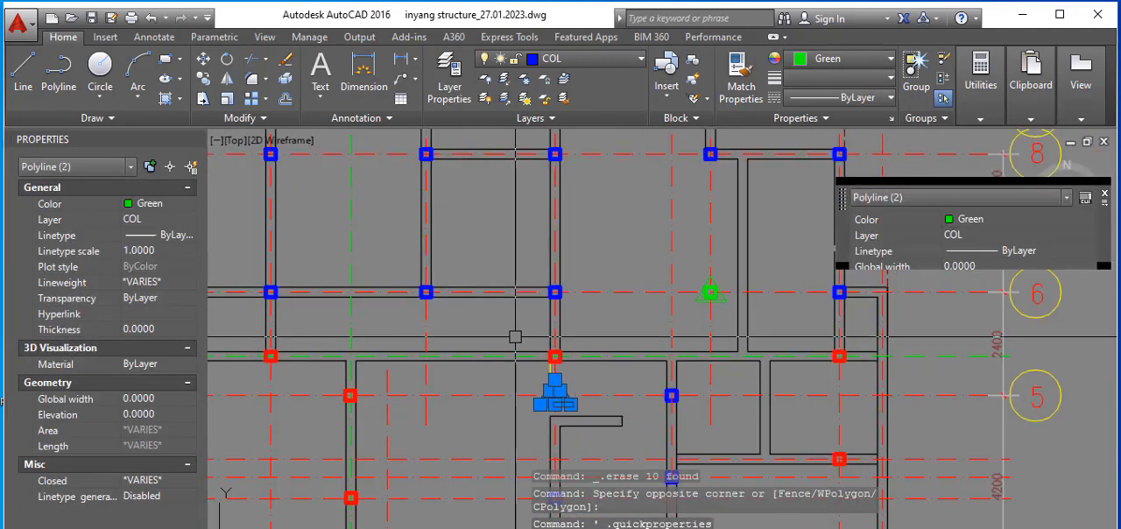
pyautogui.click(710, 289)
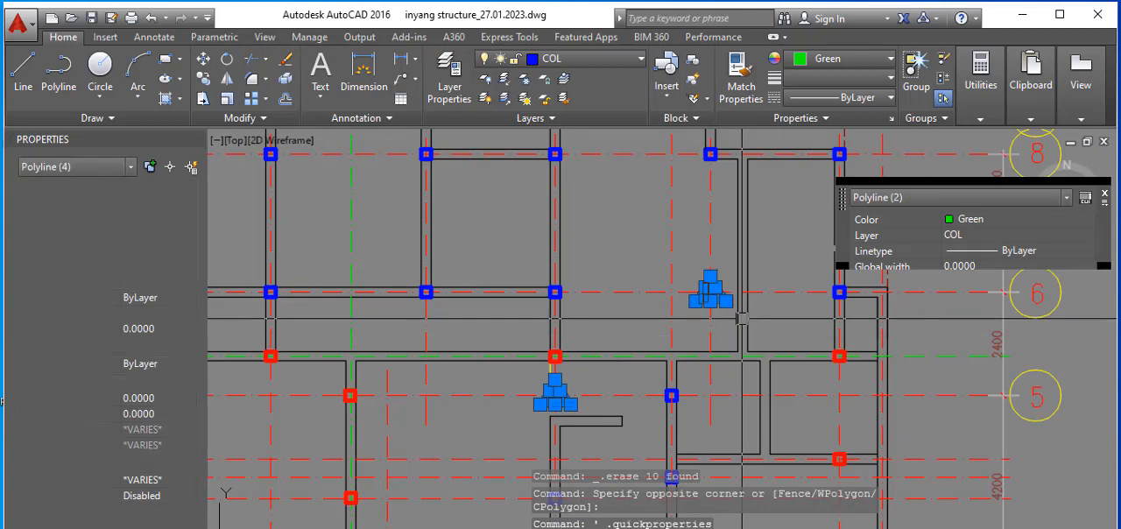
pyautogui.press('Delete')
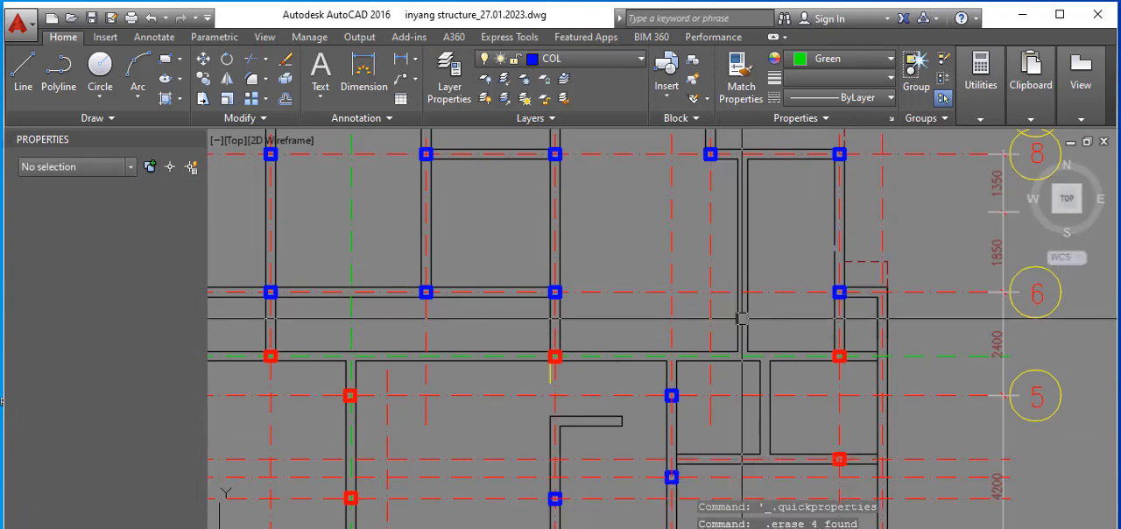
# Step: Erase the triangular marker and its column at the intersection of grids A and 2
pyautogui.scroll(-5, 742, 318)
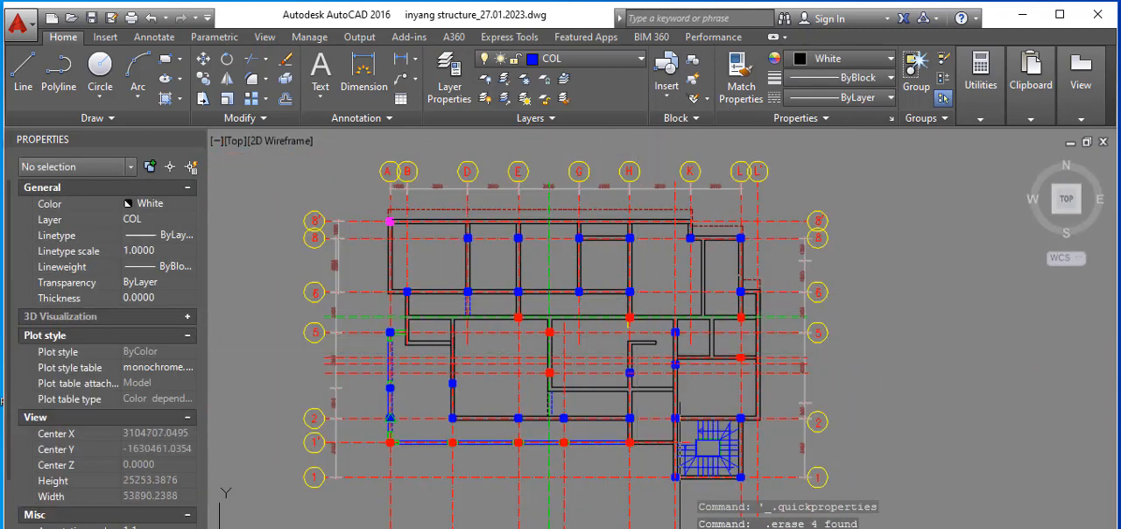
pyautogui.scroll(2, 436, 447)
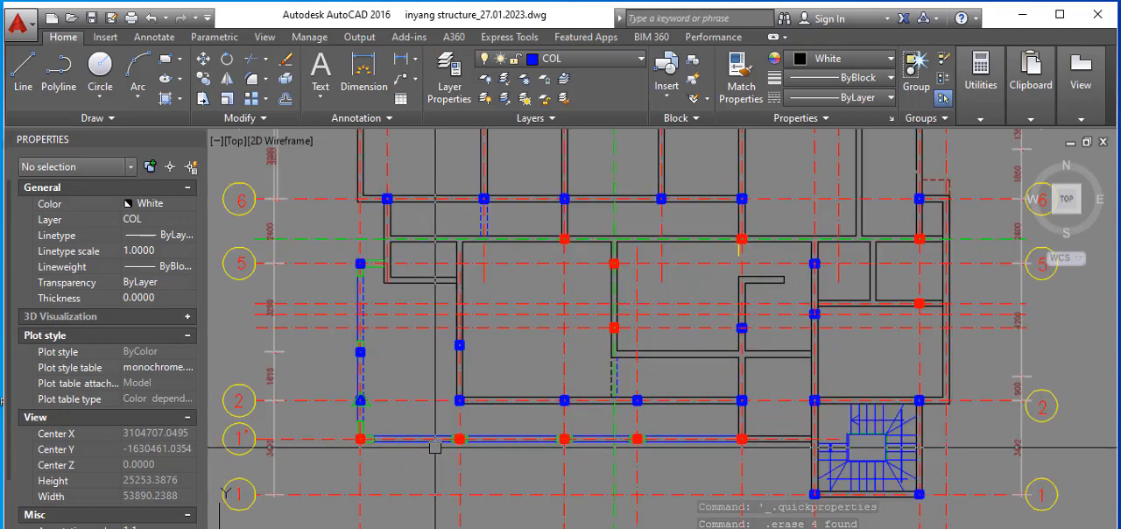
pyautogui.scroll(3, 351, 412)
pyautogui.click(308, 357)
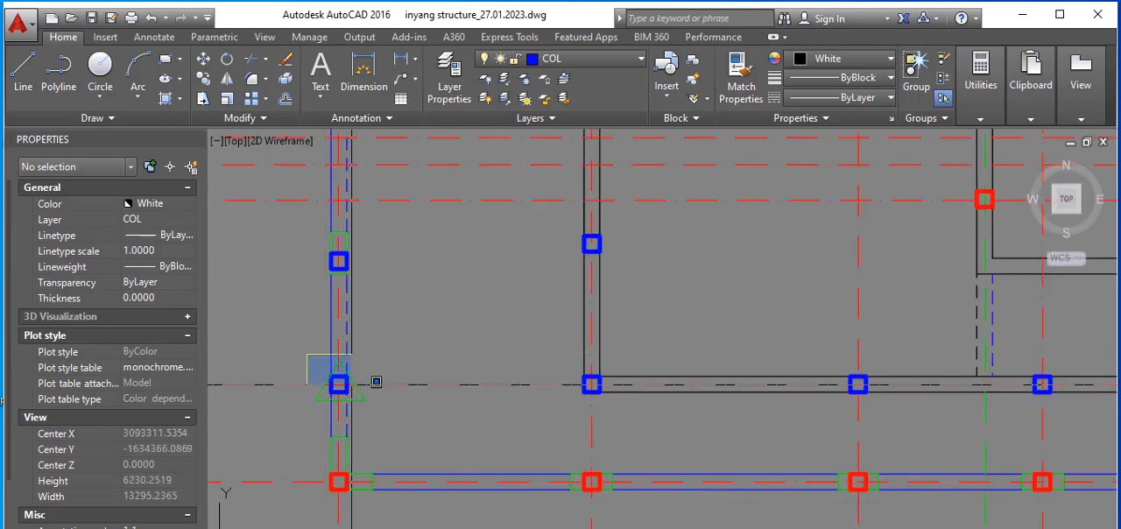
pyautogui.click(421, 430)
pyautogui.press('Delete')
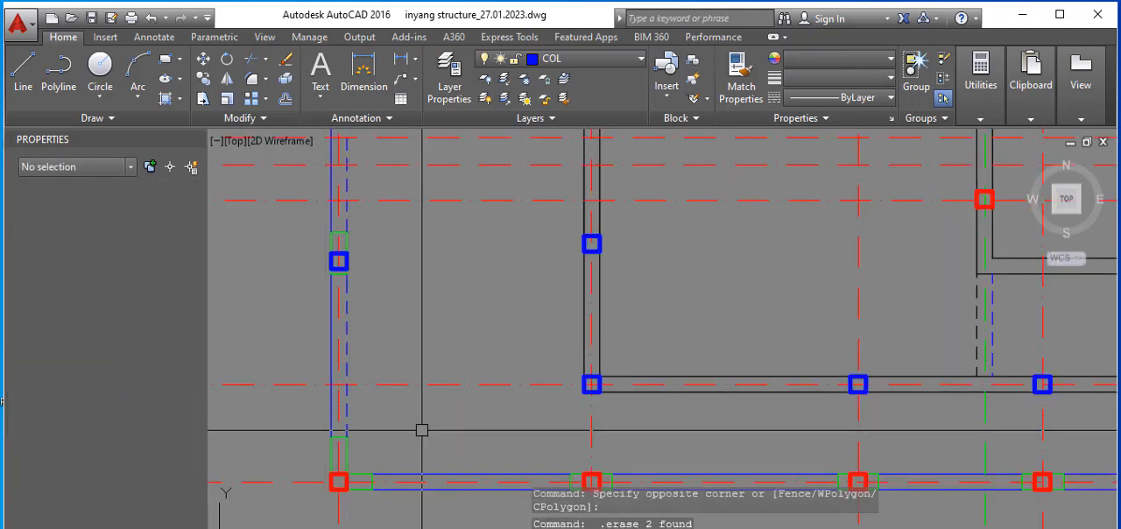
# Step: Examine the remaining columns and walls on the second floor plan, especially between grids 6 and 8' near grids A to H
pyautogui.scroll(-6, 421, 430)
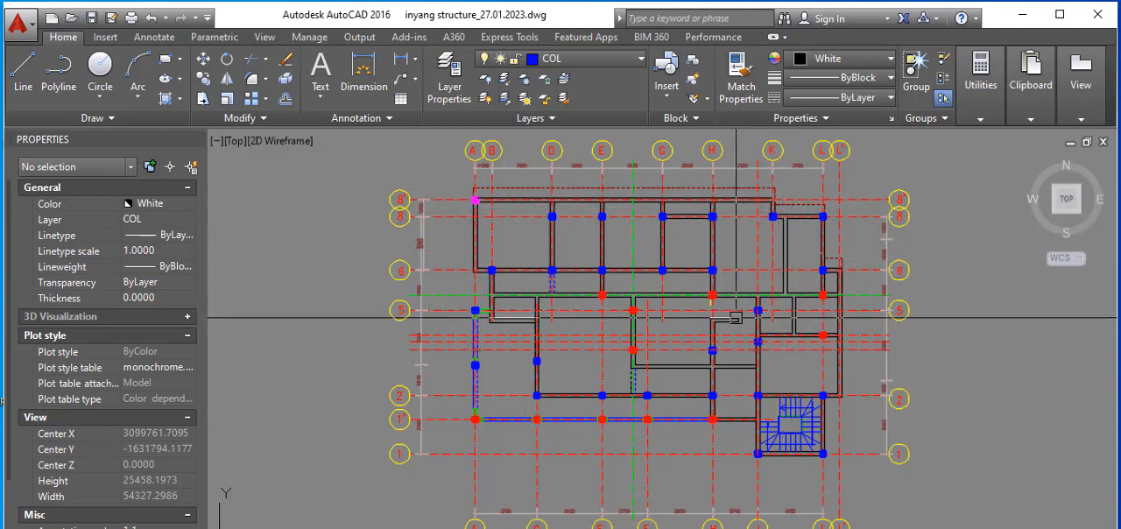
pyautogui.scroll(2, 565, 387)
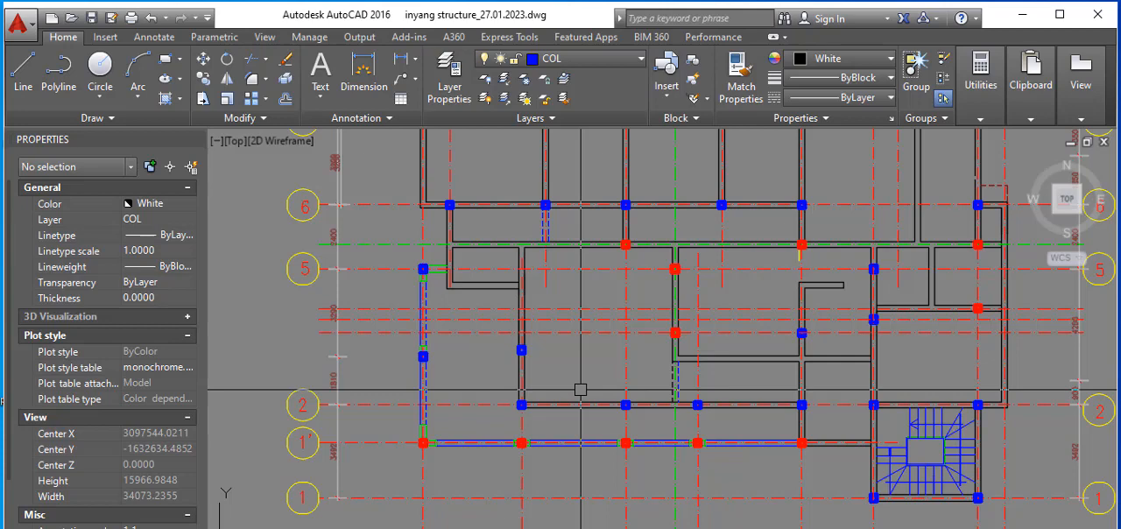
pyautogui.scroll(-3, 581, 388)
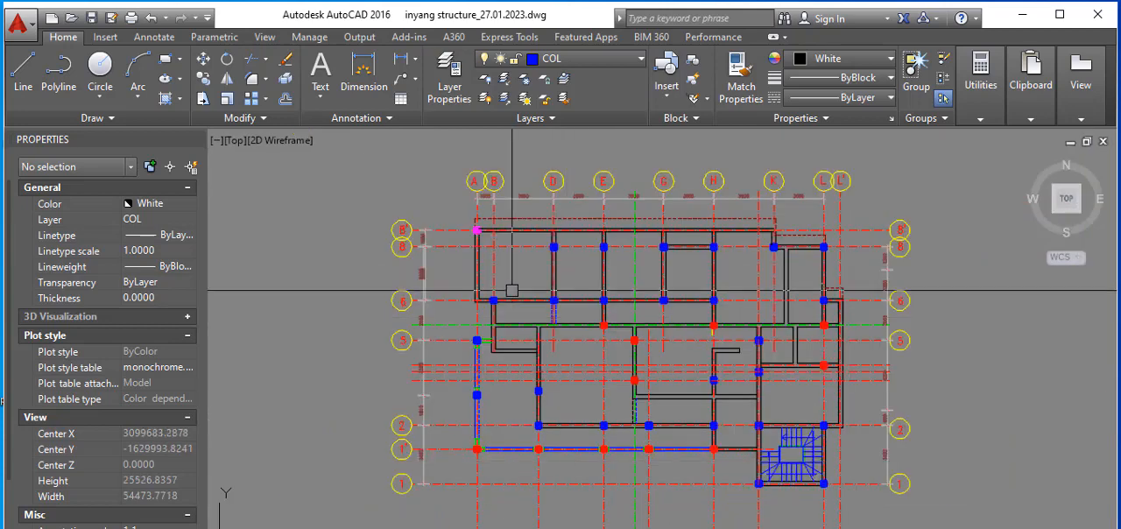
pyautogui.scroll(5, 508, 219)
pyautogui.scroll(-1, 555, 321)
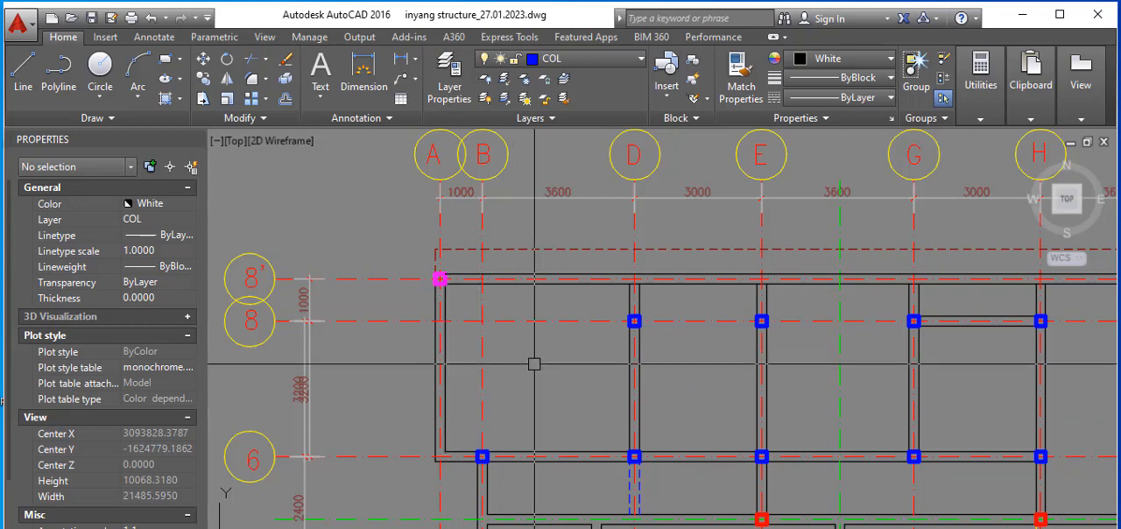
pyautogui.scroll(-2, 528, 331)
pyautogui.scroll(3, 527, 331)
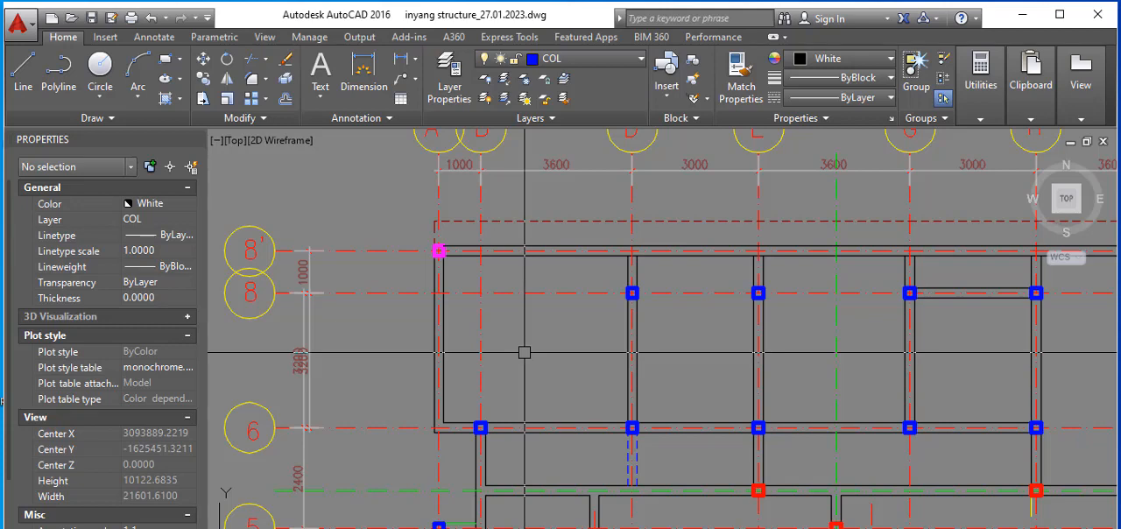
pyautogui.scroll(-3, 525, 355)
pyautogui.scroll(1, 595, 432)
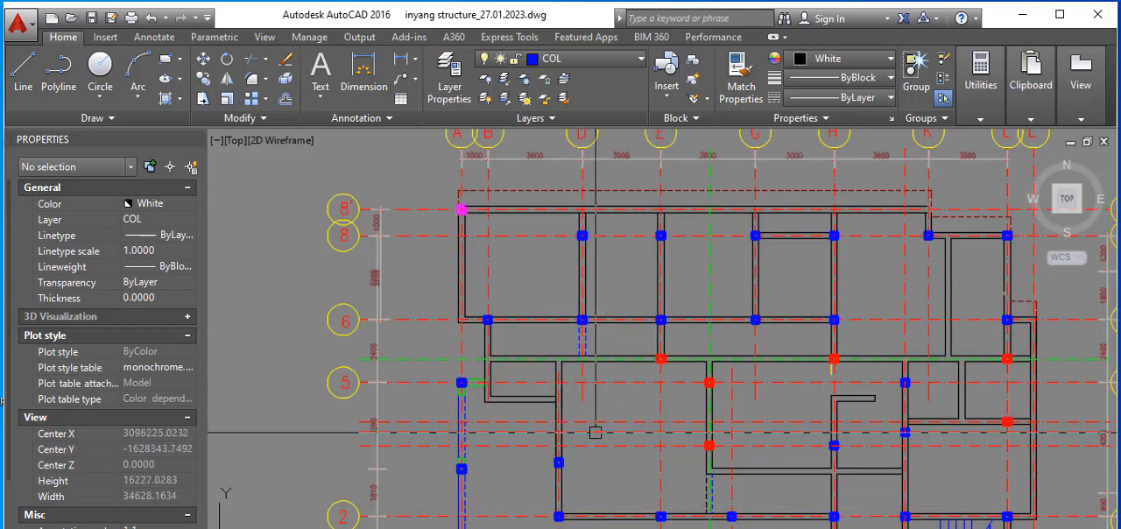
pyautogui.scroll(-2, 596, 431)
pyautogui.scroll(2, 613, 377)
# Step: Measure the horizontal distance from the wall between grids B and D to the green centreline between grids E and G
pyautogui.rightClick(645, 337)
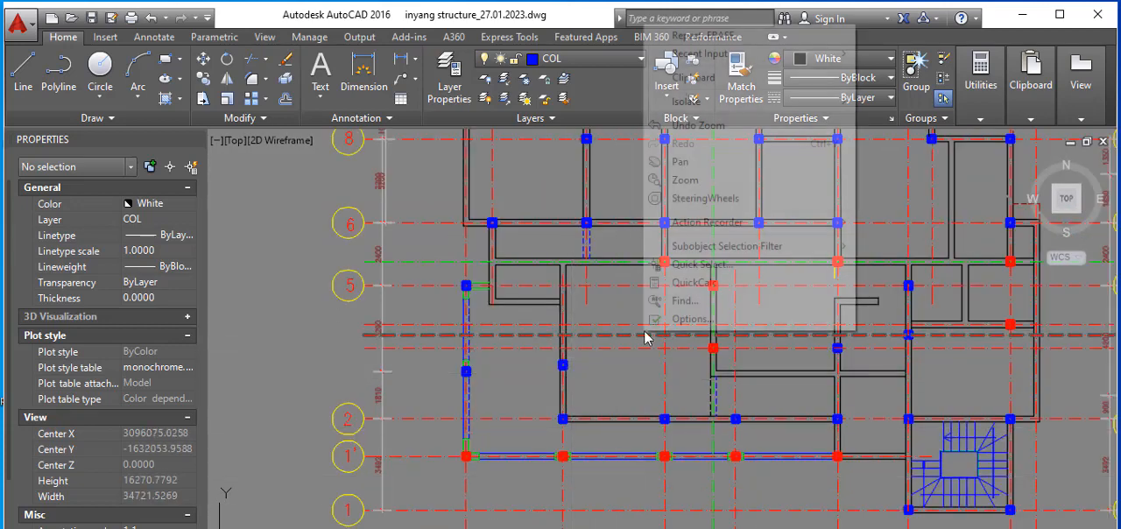
pyautogui.moveTo(818, 57)
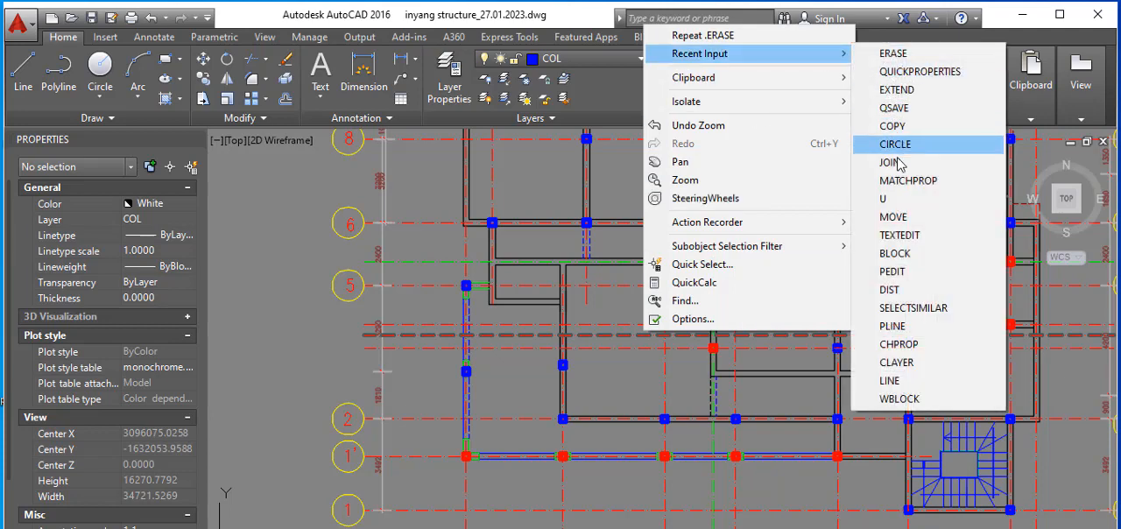
pyautogui.click(889, 289)
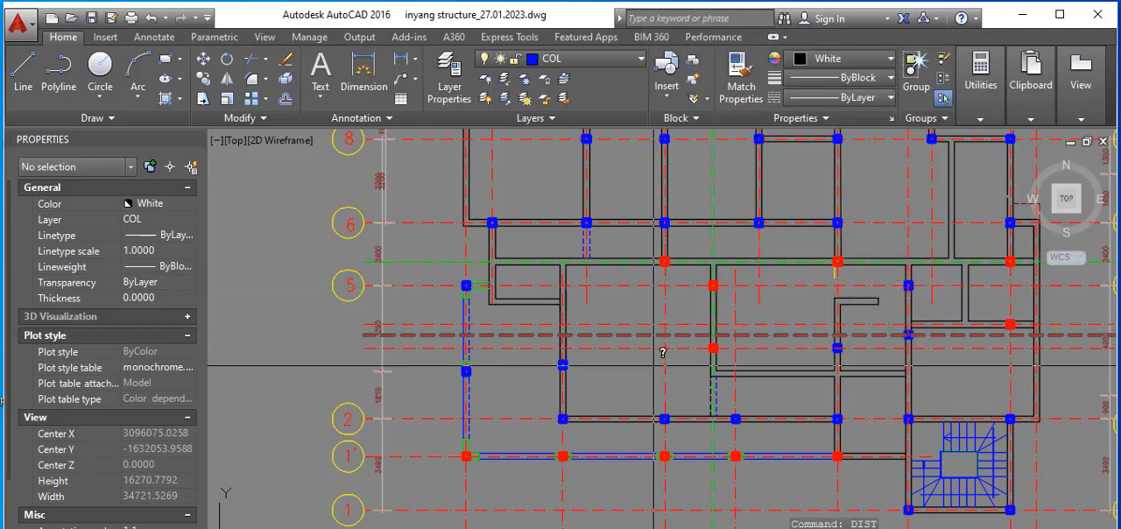
pyautogui.scroll(4, 663, 352)
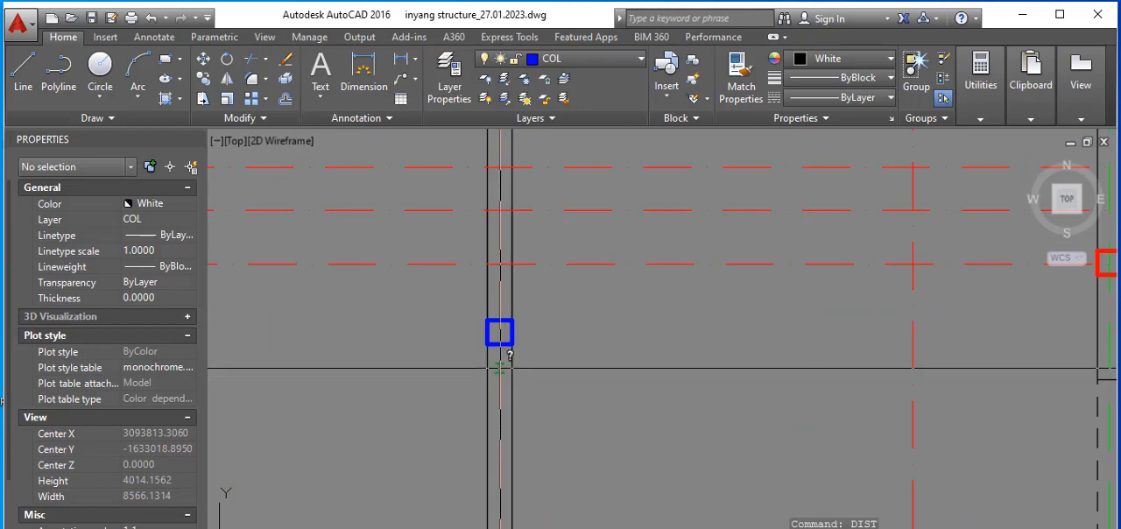
pyautogui.scroll(-3, 595, 370)
pyautogui.scroll(3, 761, 373)
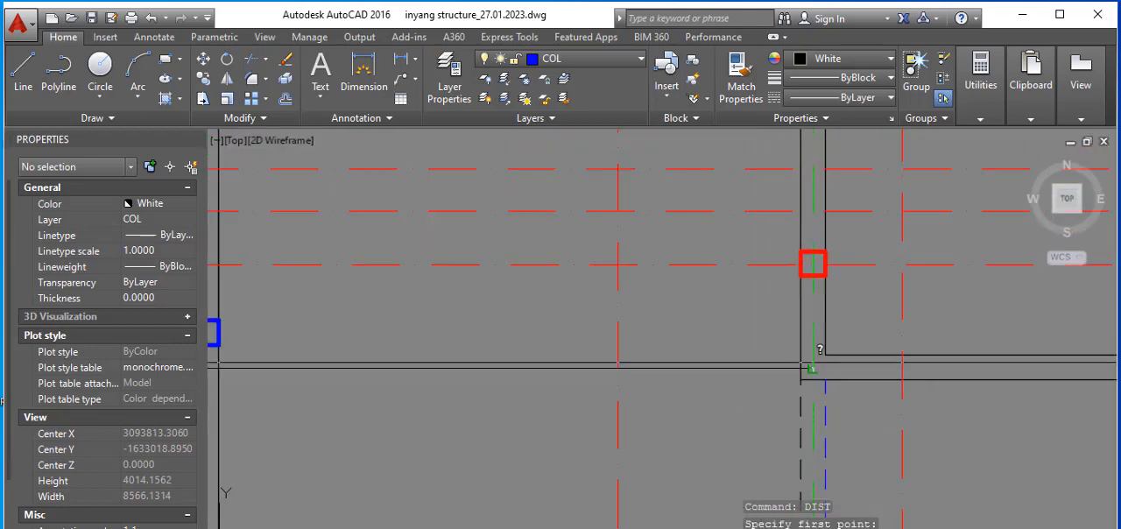
pyautogui.click(814, 366)
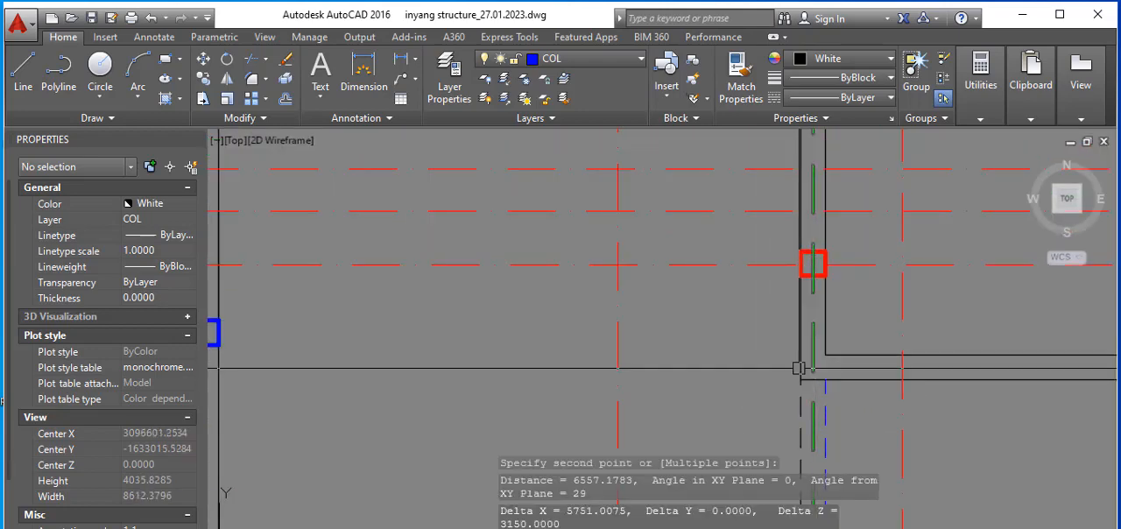
# Step: Review the second floor plan's walls and columns, and examine the roof plan's slope arrows and sheeting layout
pyautogui.scroll(-2, 683, 371)
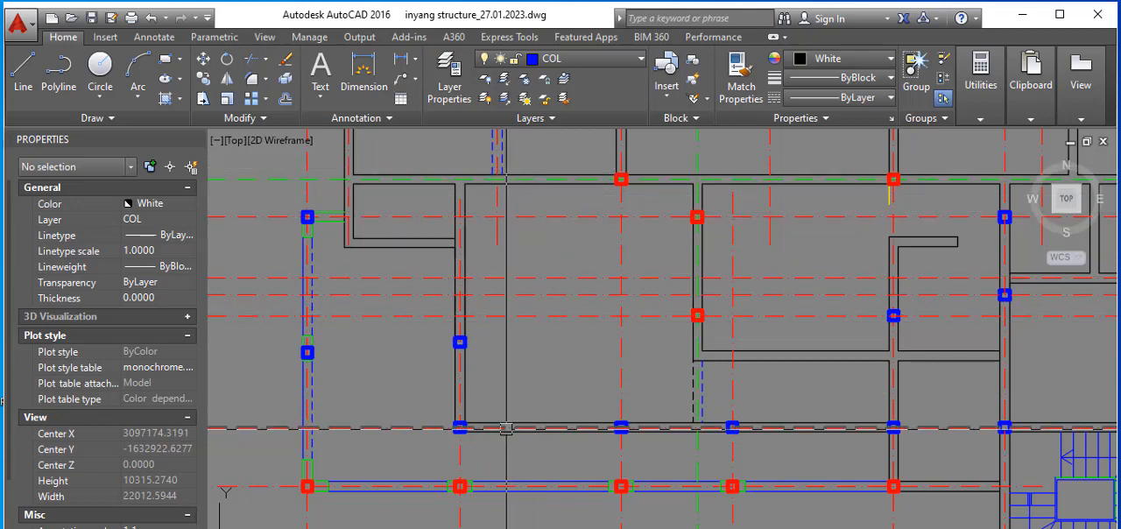
pyautogui.scroll(-2, 514, 424)
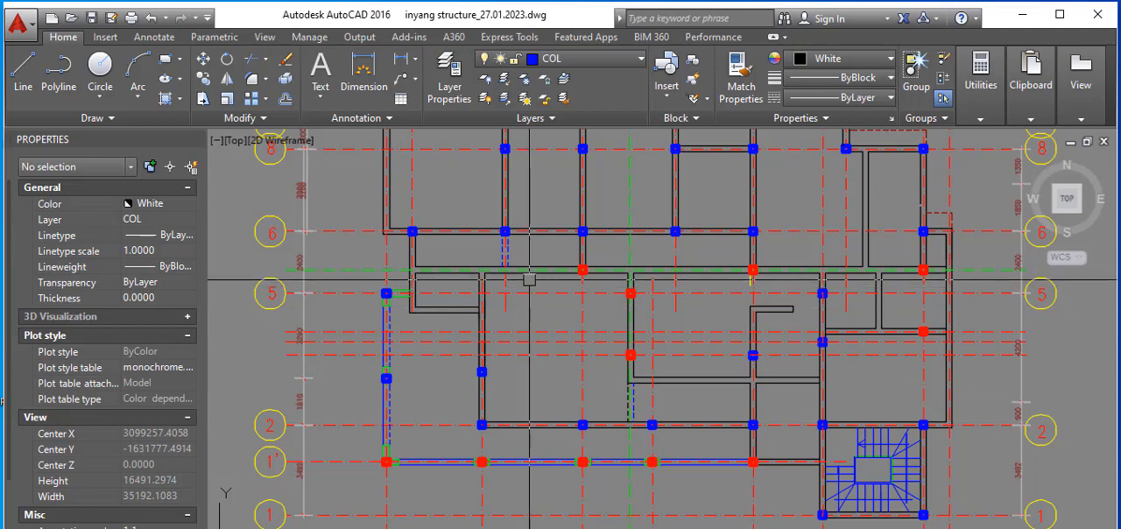
pyautogui.scroll(-10, 530, 279)
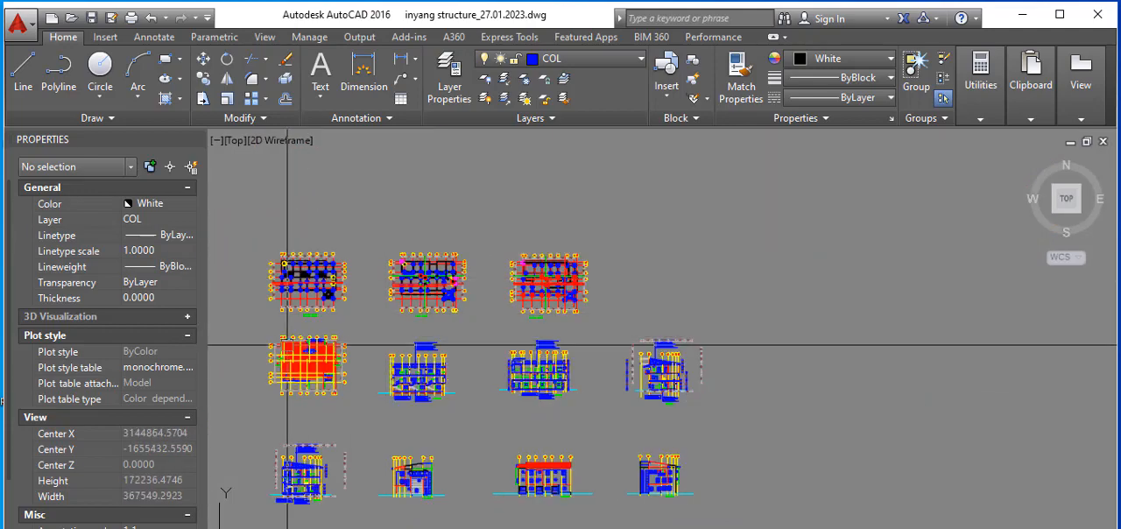
pyautogui.scroll(12, 288, 344)
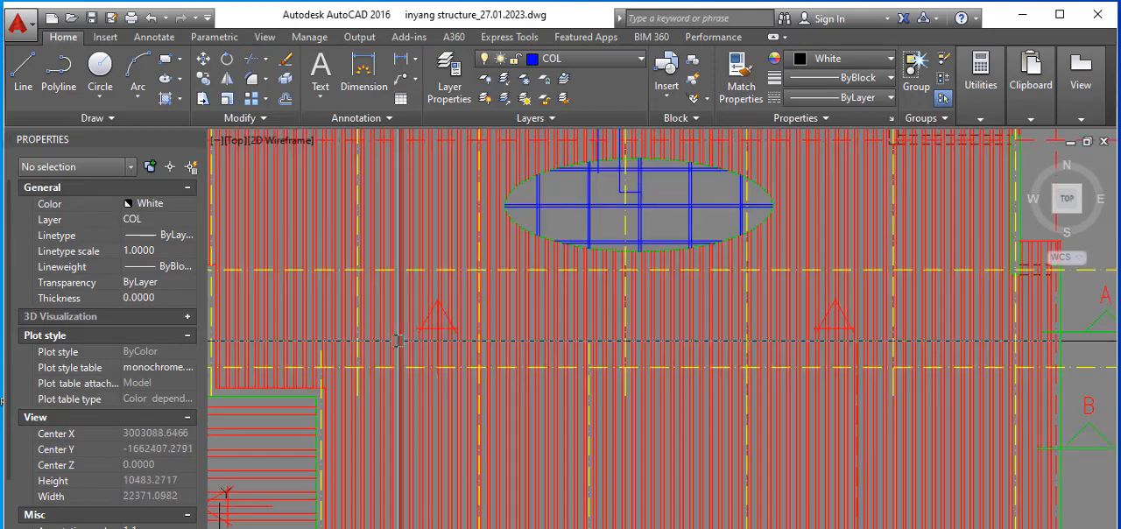
pyautogui.scroll(4, 423, 320)
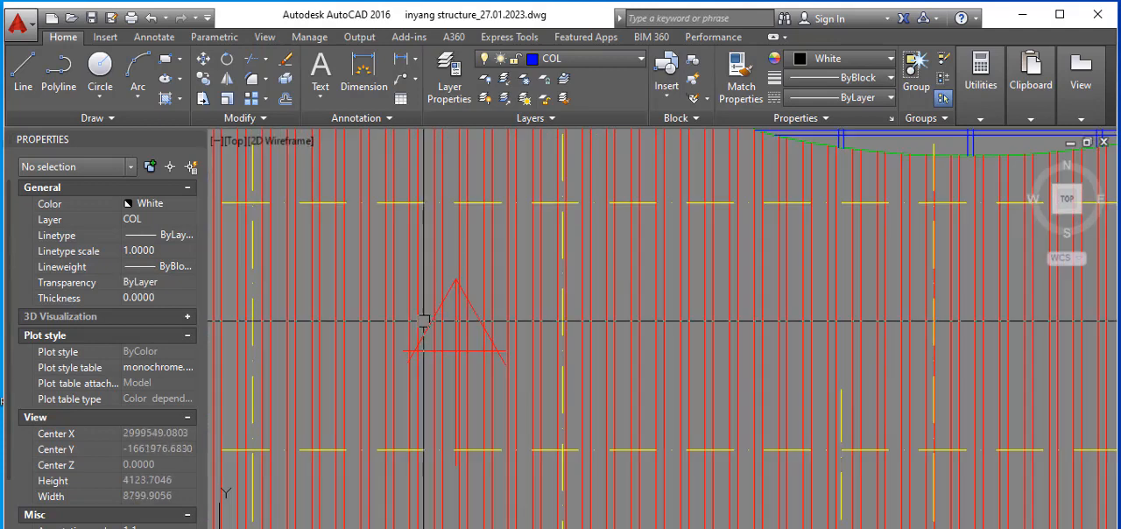
pyautogui.scroll(-6, 472, 356)
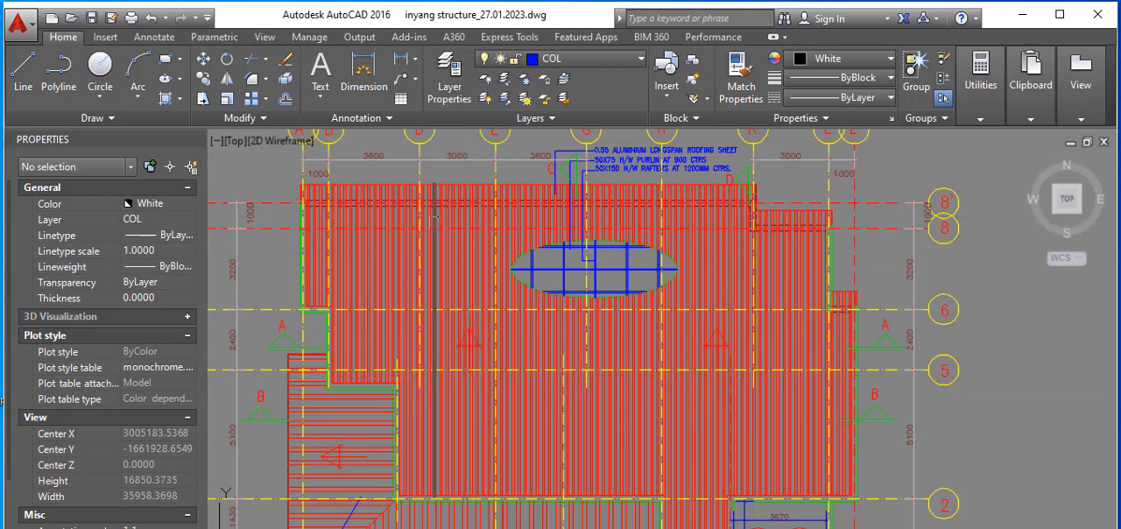
pyautogui.scroll(-8, 459, 285)
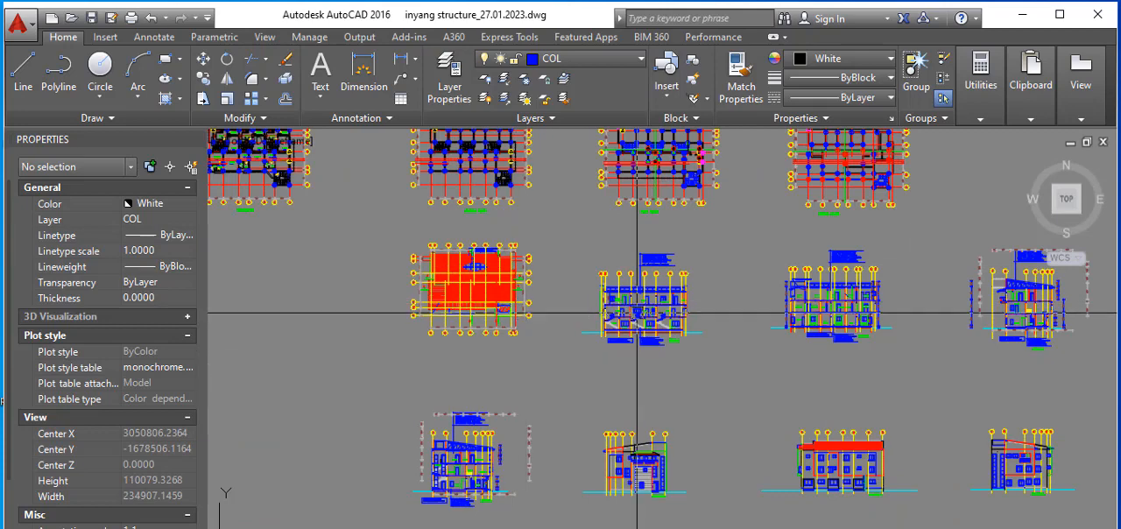
pyautogui.scroll(5, 469, 266)
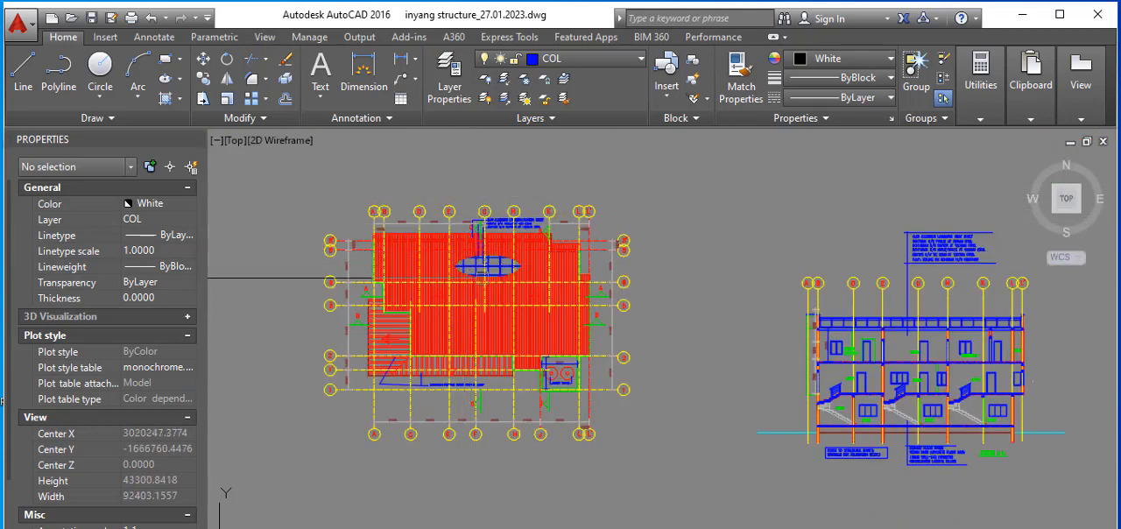
# Step: Examine the cross section's roof truss and its supporting beams and columns between grids 2 and 8'
pyautogui.scroll(4, 476, 223)
pyautogui.scroll(2, 475, 226)
pyautogui.scroll(-8, 499, 281)
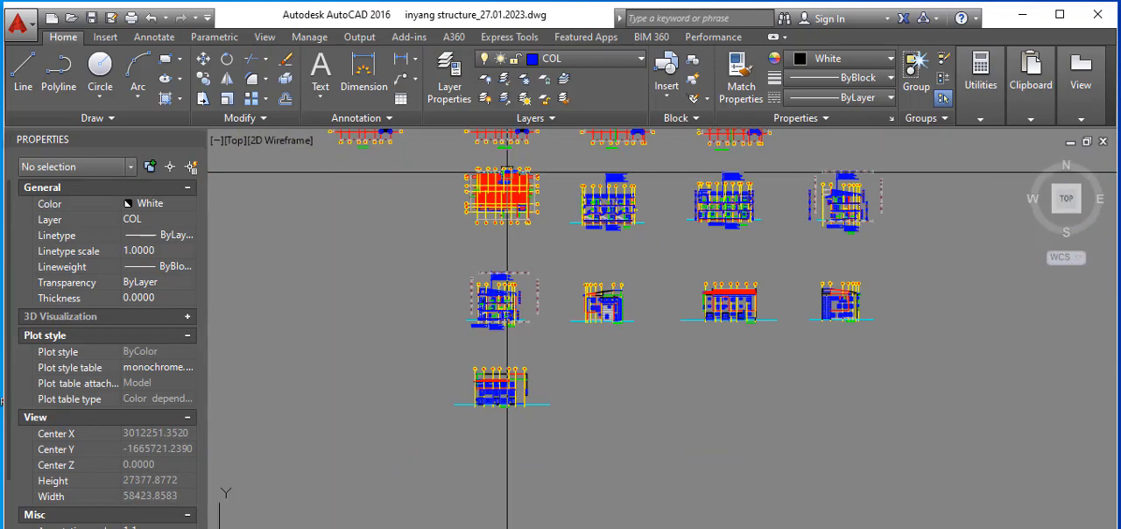
pyautogui.scroll(7, 526, 315)
pyautogui.scroll(-5, 553, 342)
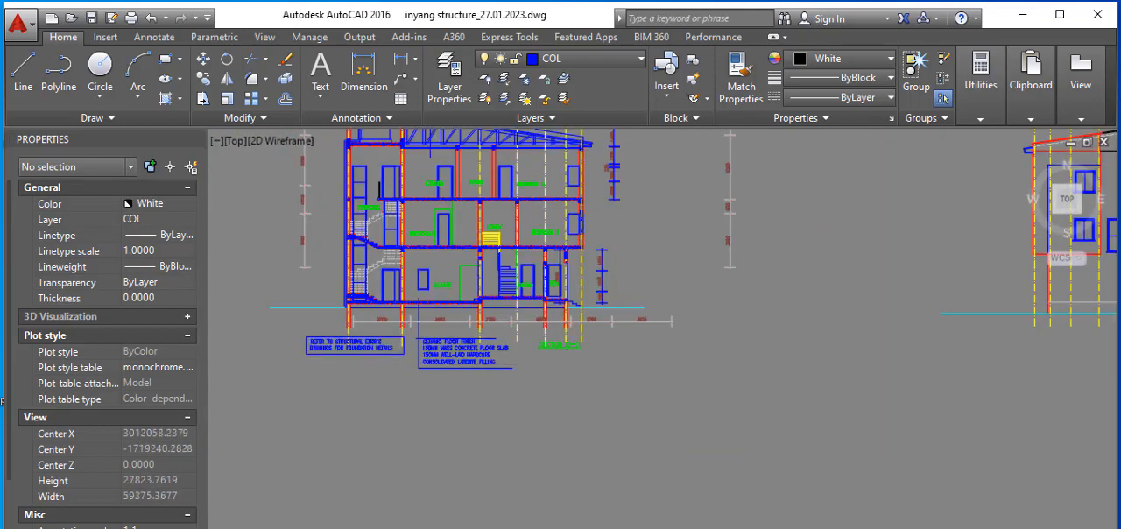
pyautogui.scroll(5, 813, 231)
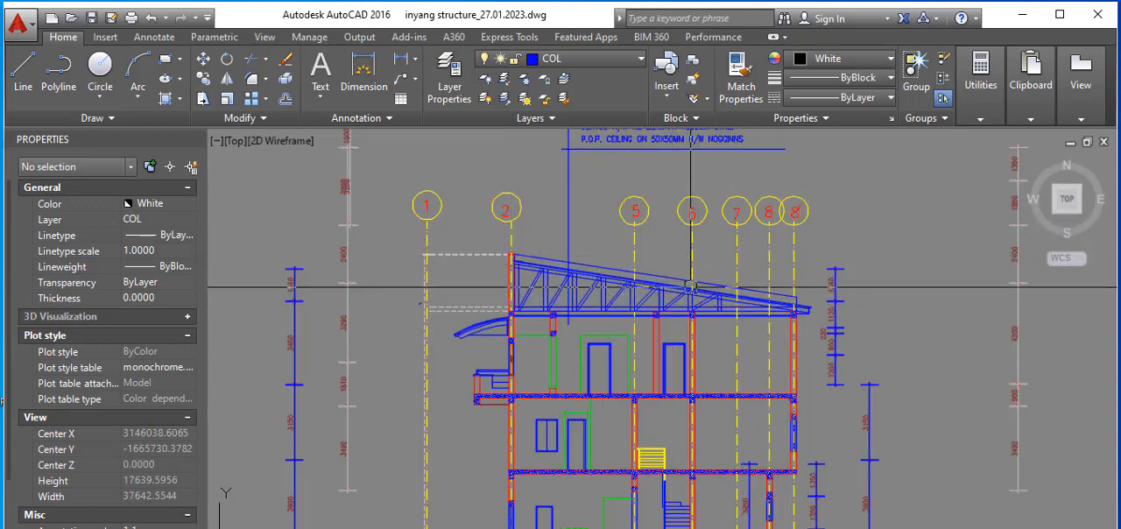
pyautogui.scroll(2, 584, 281)
pyautogui.scroll(2, 558, 359)
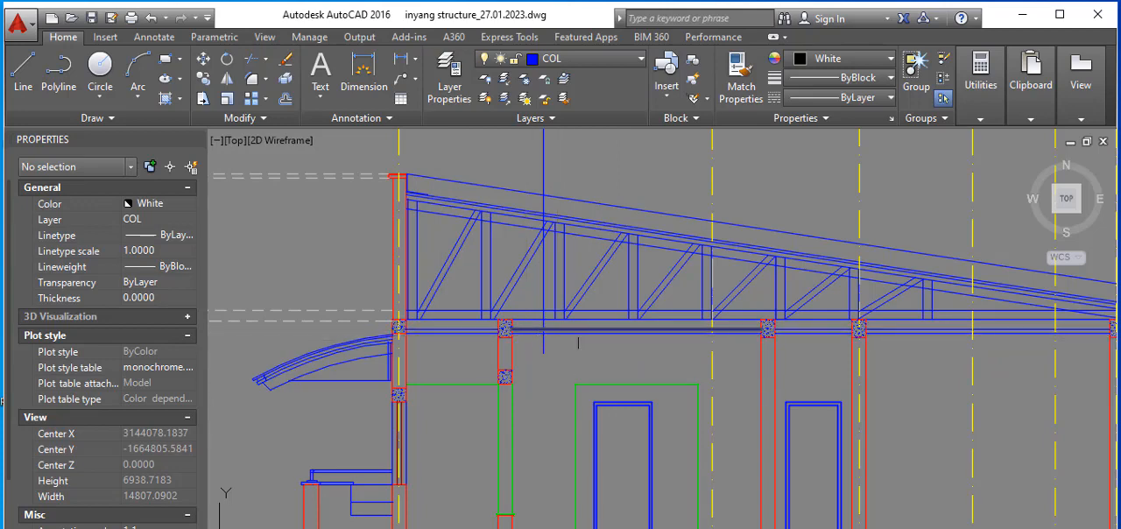
pyautogui.scroll(2, 736, 345)
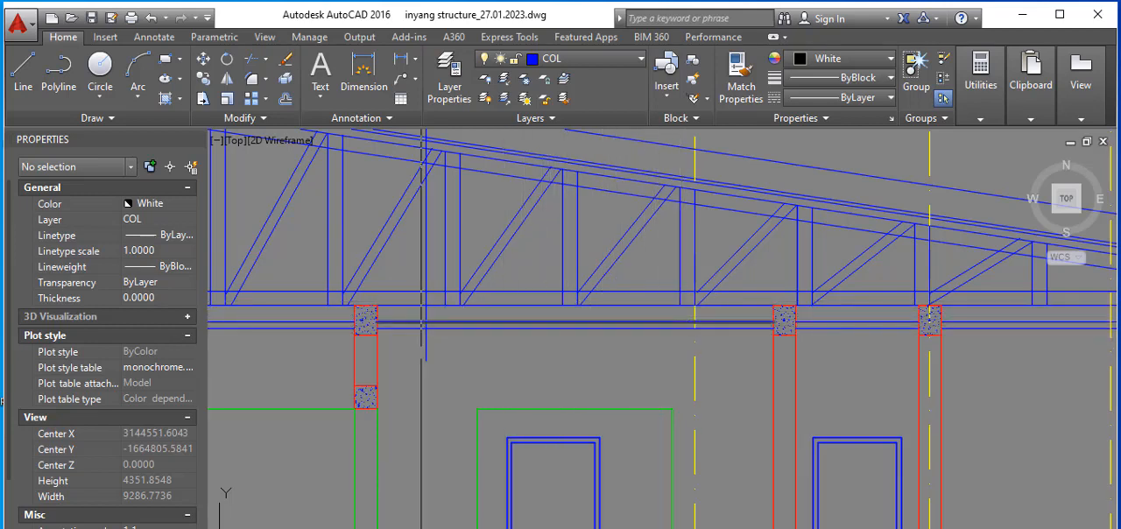
pyautogui.scroll(-2, 535, 351)
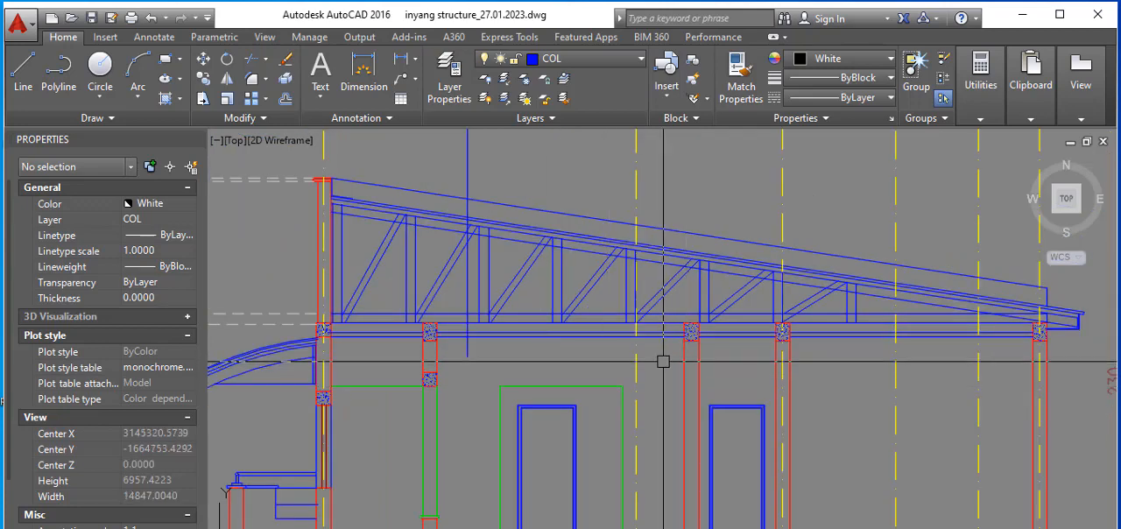
pyautogui.scroll(-2, 642, 356)
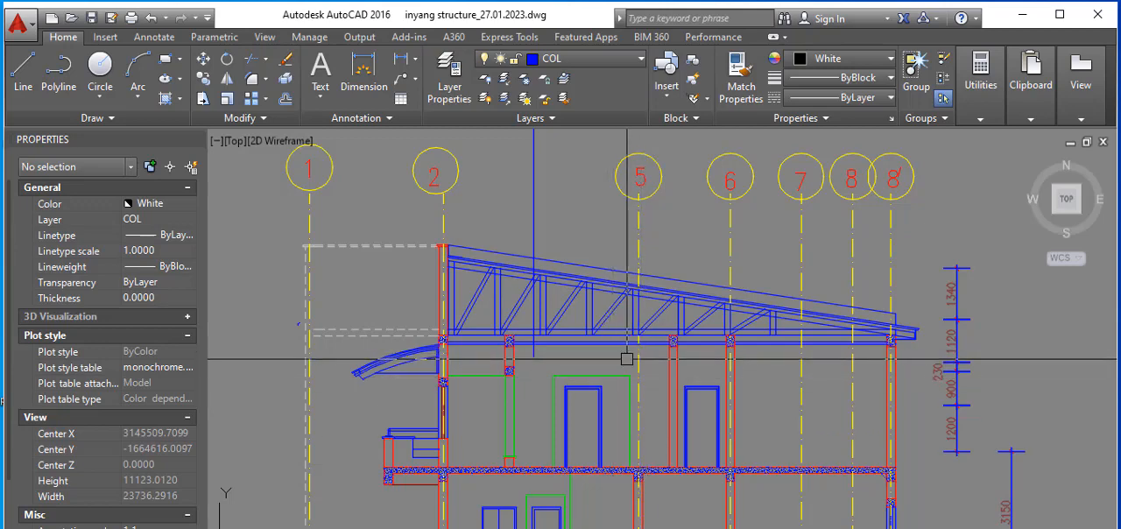
pyautogui.scroll(2, 592, 333)
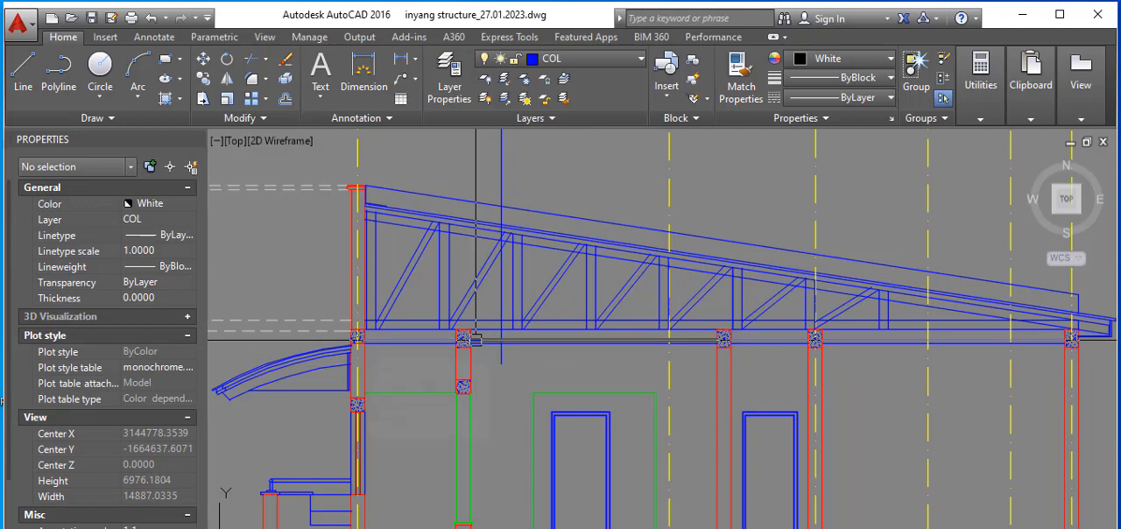
pyautogui.scroll(-2, 476, 340)
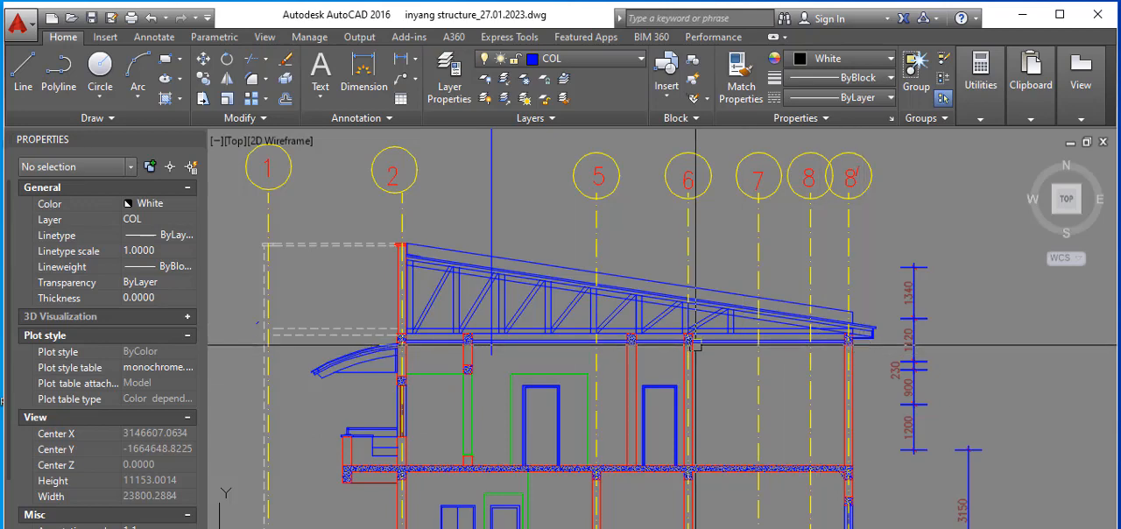
pyautogui.scroll(-1, 552, 336)
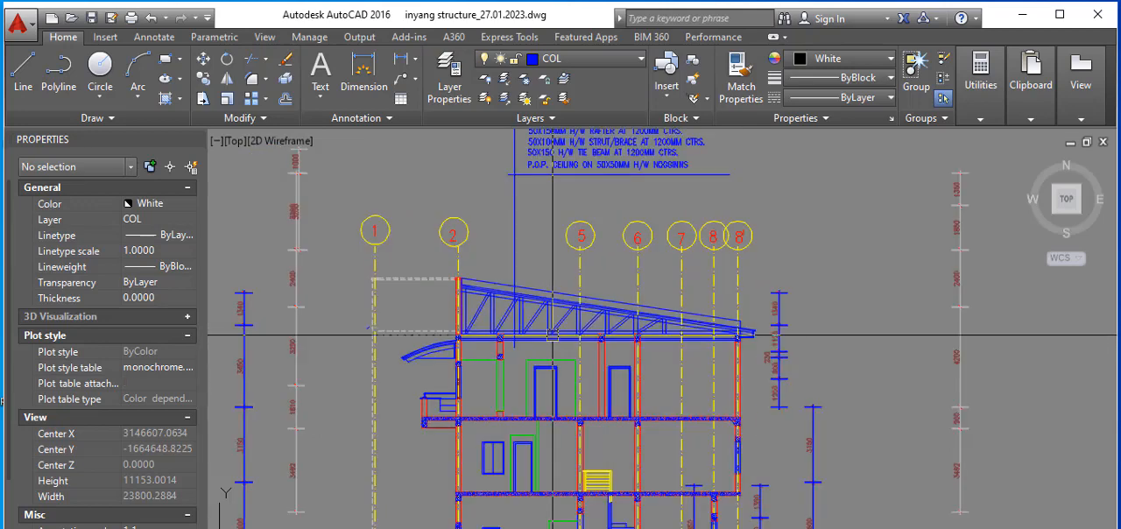
# Step: Review the longitudinal section along grids A to L, and compare the column layouts on the second, first and ground floor plans
pyautogui.scroll(-5, 578, 354)
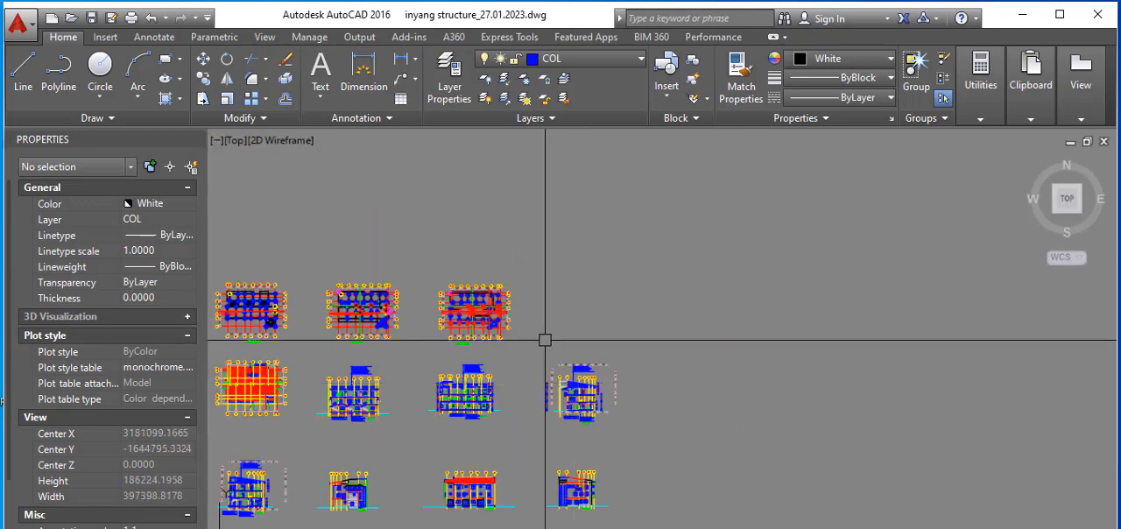
pyautogui.scroll(4, 442, 303)
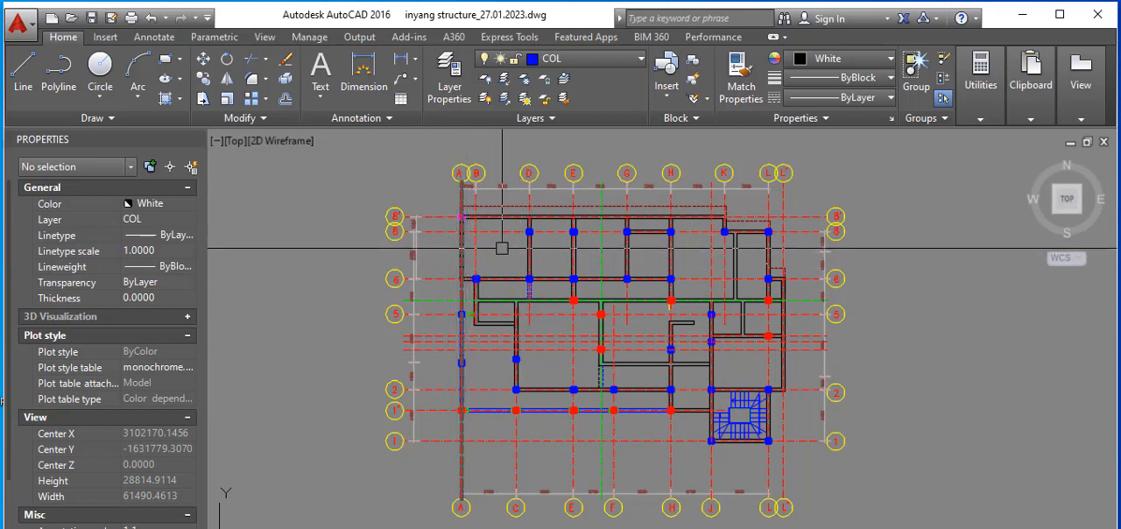
pyautogui.scroll(-4, 607, 307)
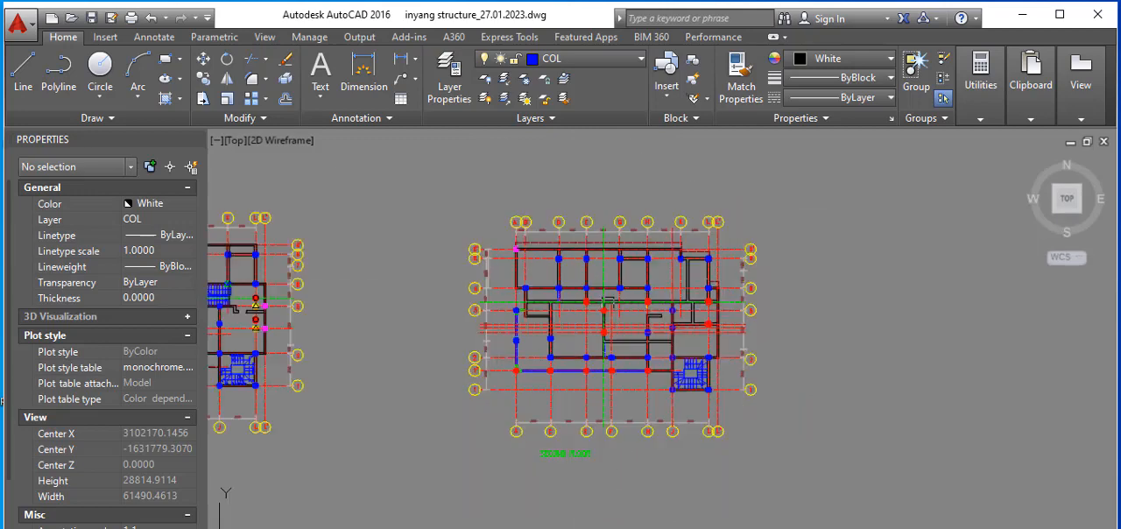
pyautogui.scroll(-2, 600, 490)
pyautogui.scroll(4, 638, 413)
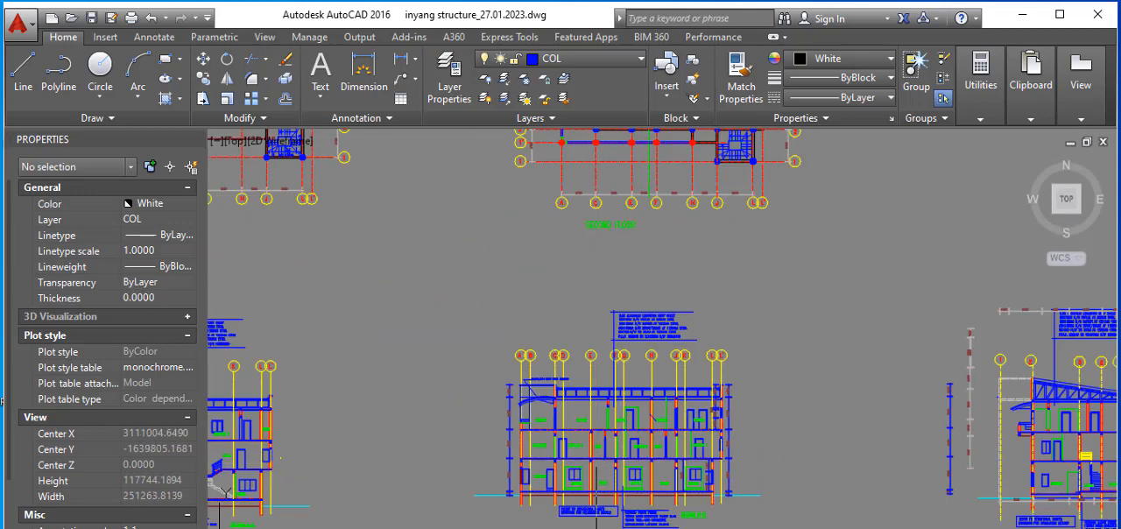
pyautogui.scroll(-3, 638, 413)
pyautogui.scroll(3, 598, 412)
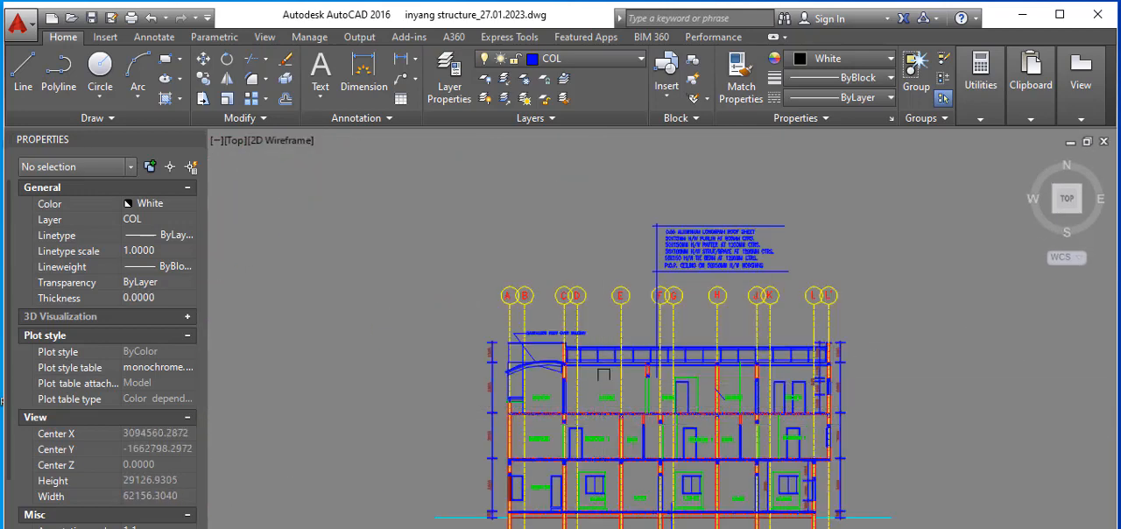
pyautogui.scroll(-4, 595, 410)
pyautogui.scroll(5, 588, 283)
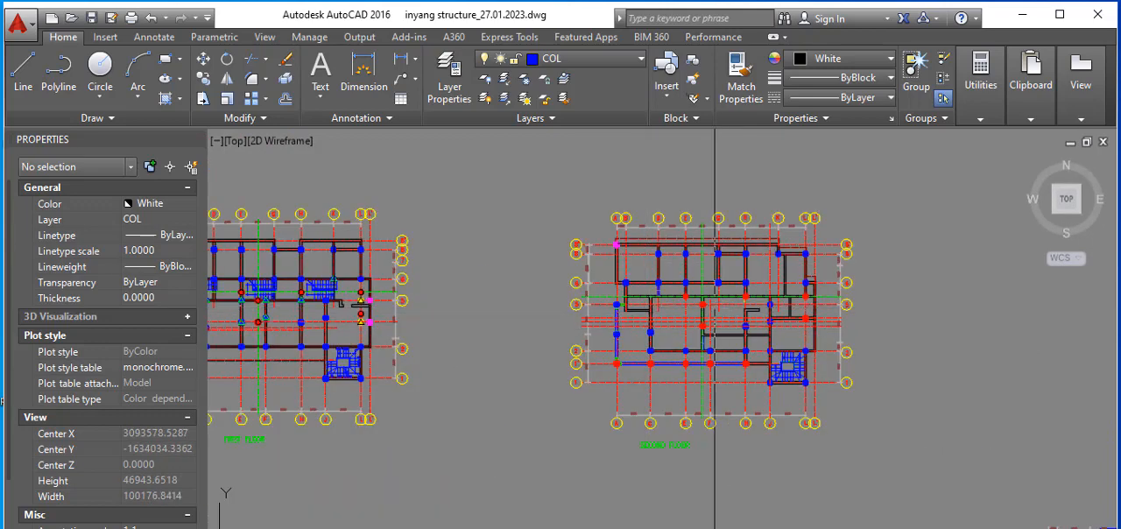
pyautogui.scroll(-4, 712, 289)
pyautogui.scroll(2, 581, 291)
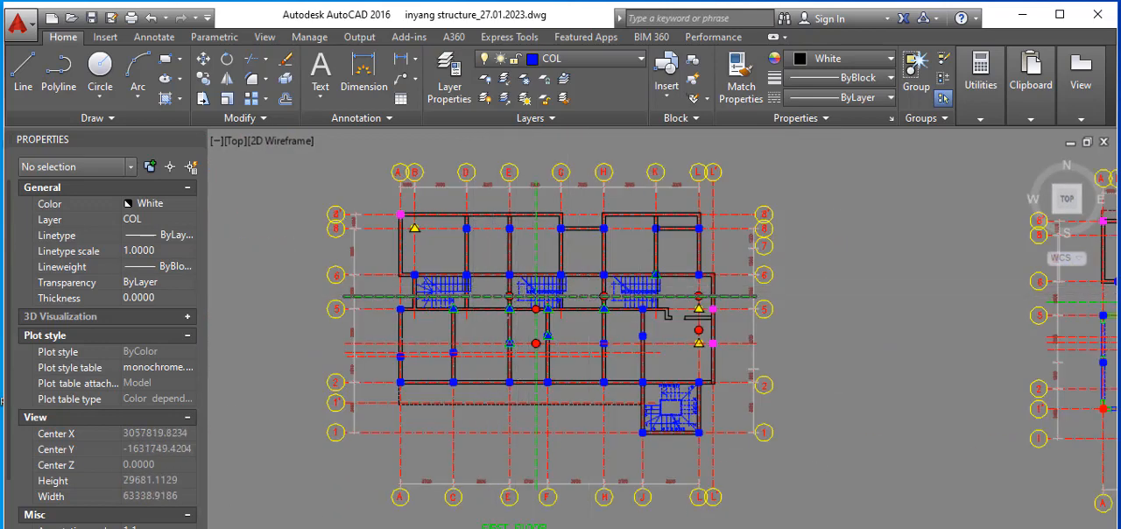
pyautogui.scroll(-4, 590, 294)
pyautogui.scroll(3, 430, 301)
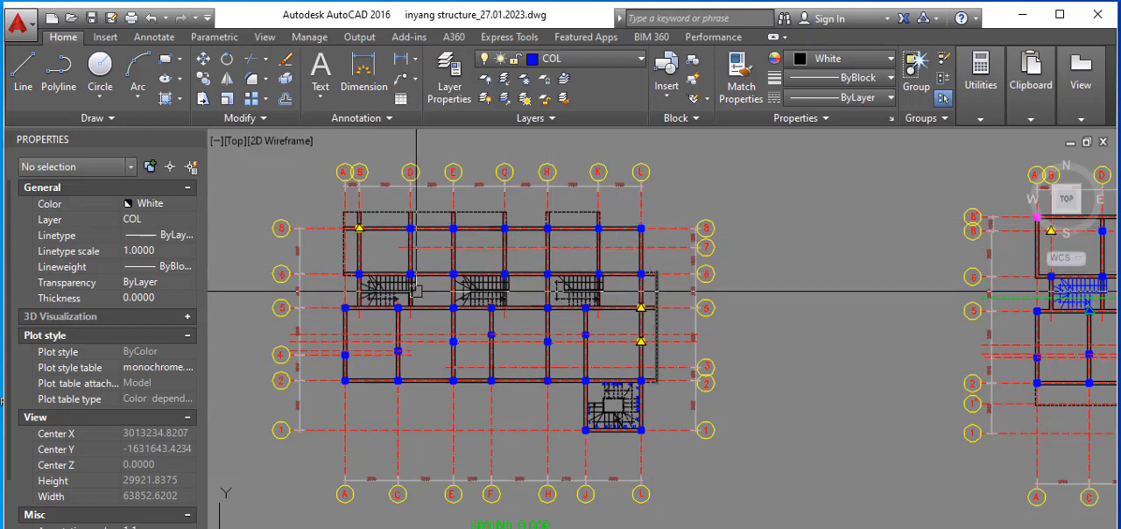
pyautogui.moveTo(479, 307)
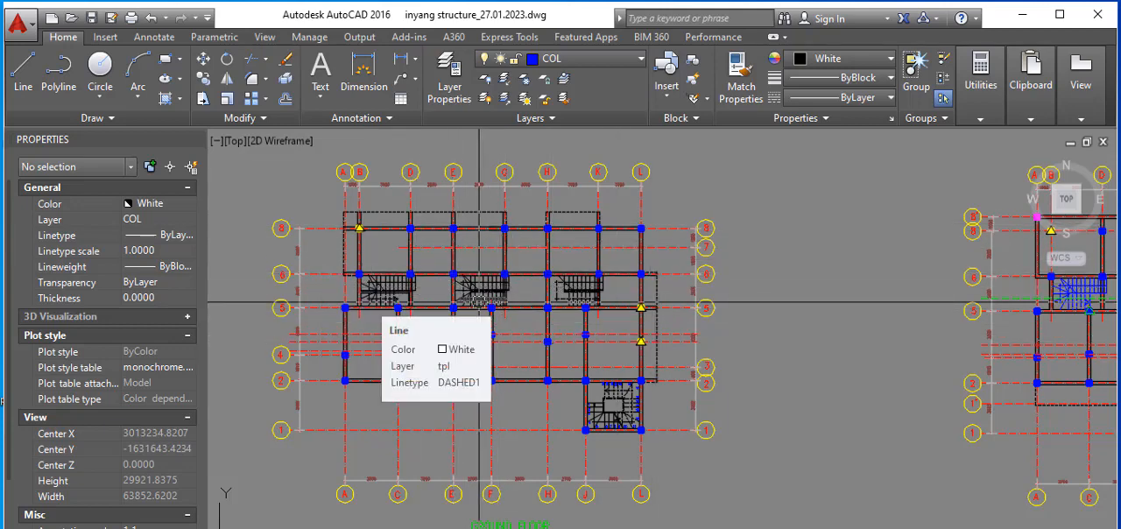